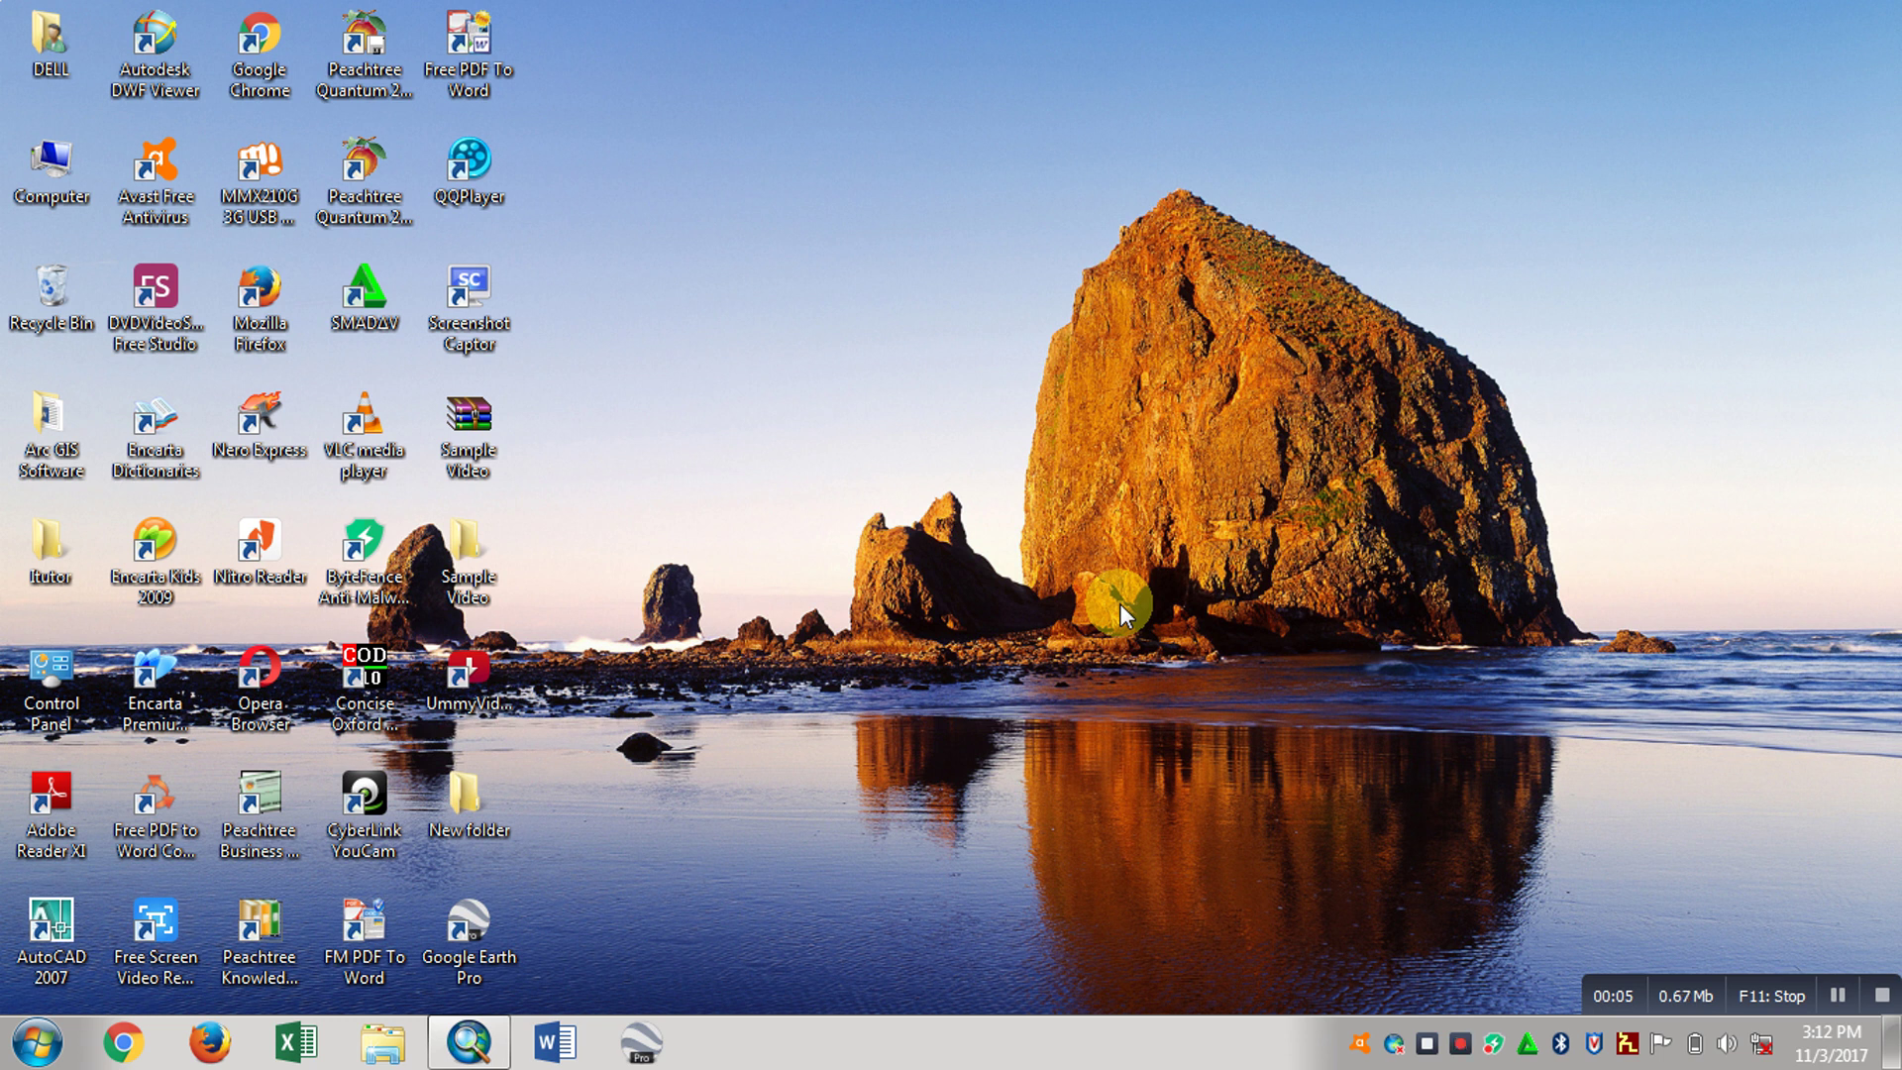
Step: Add the Bale_sts.shp station points to the map
left_click(467, 1040)
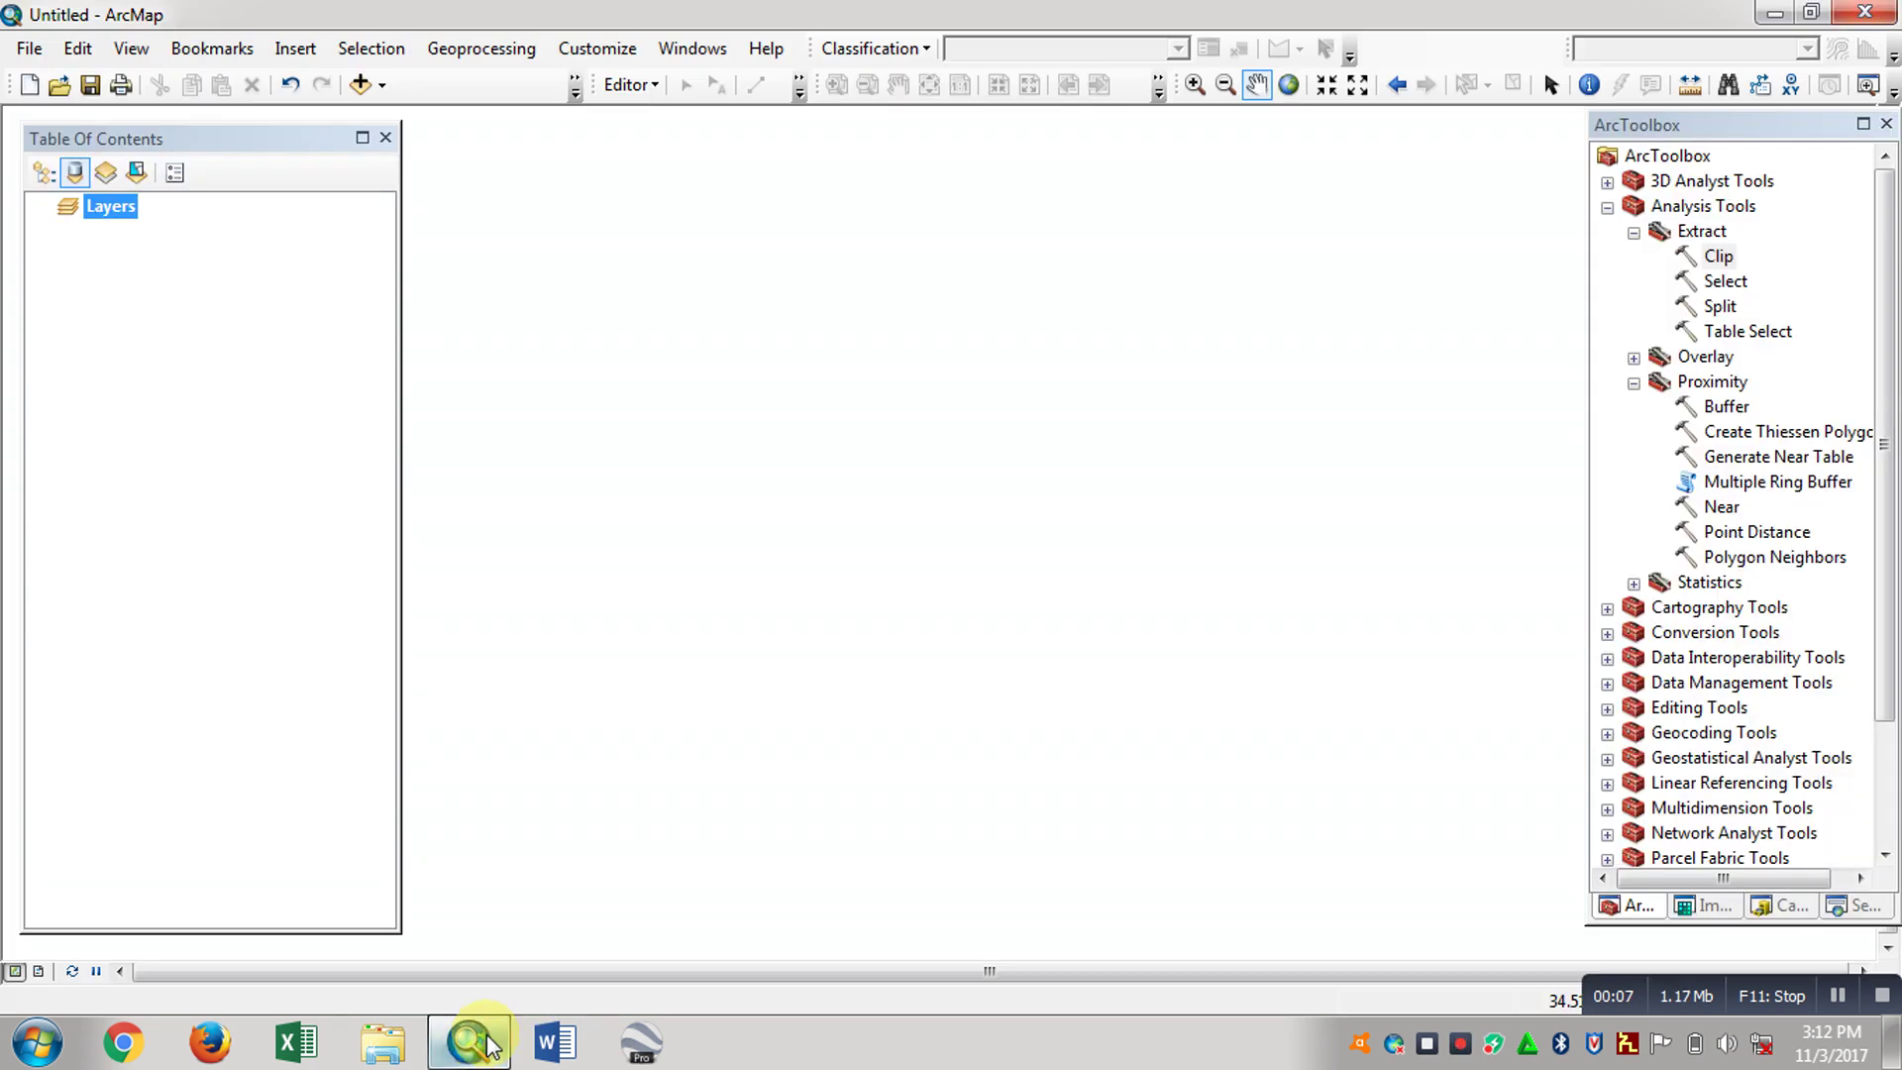
left_click(360, 84)
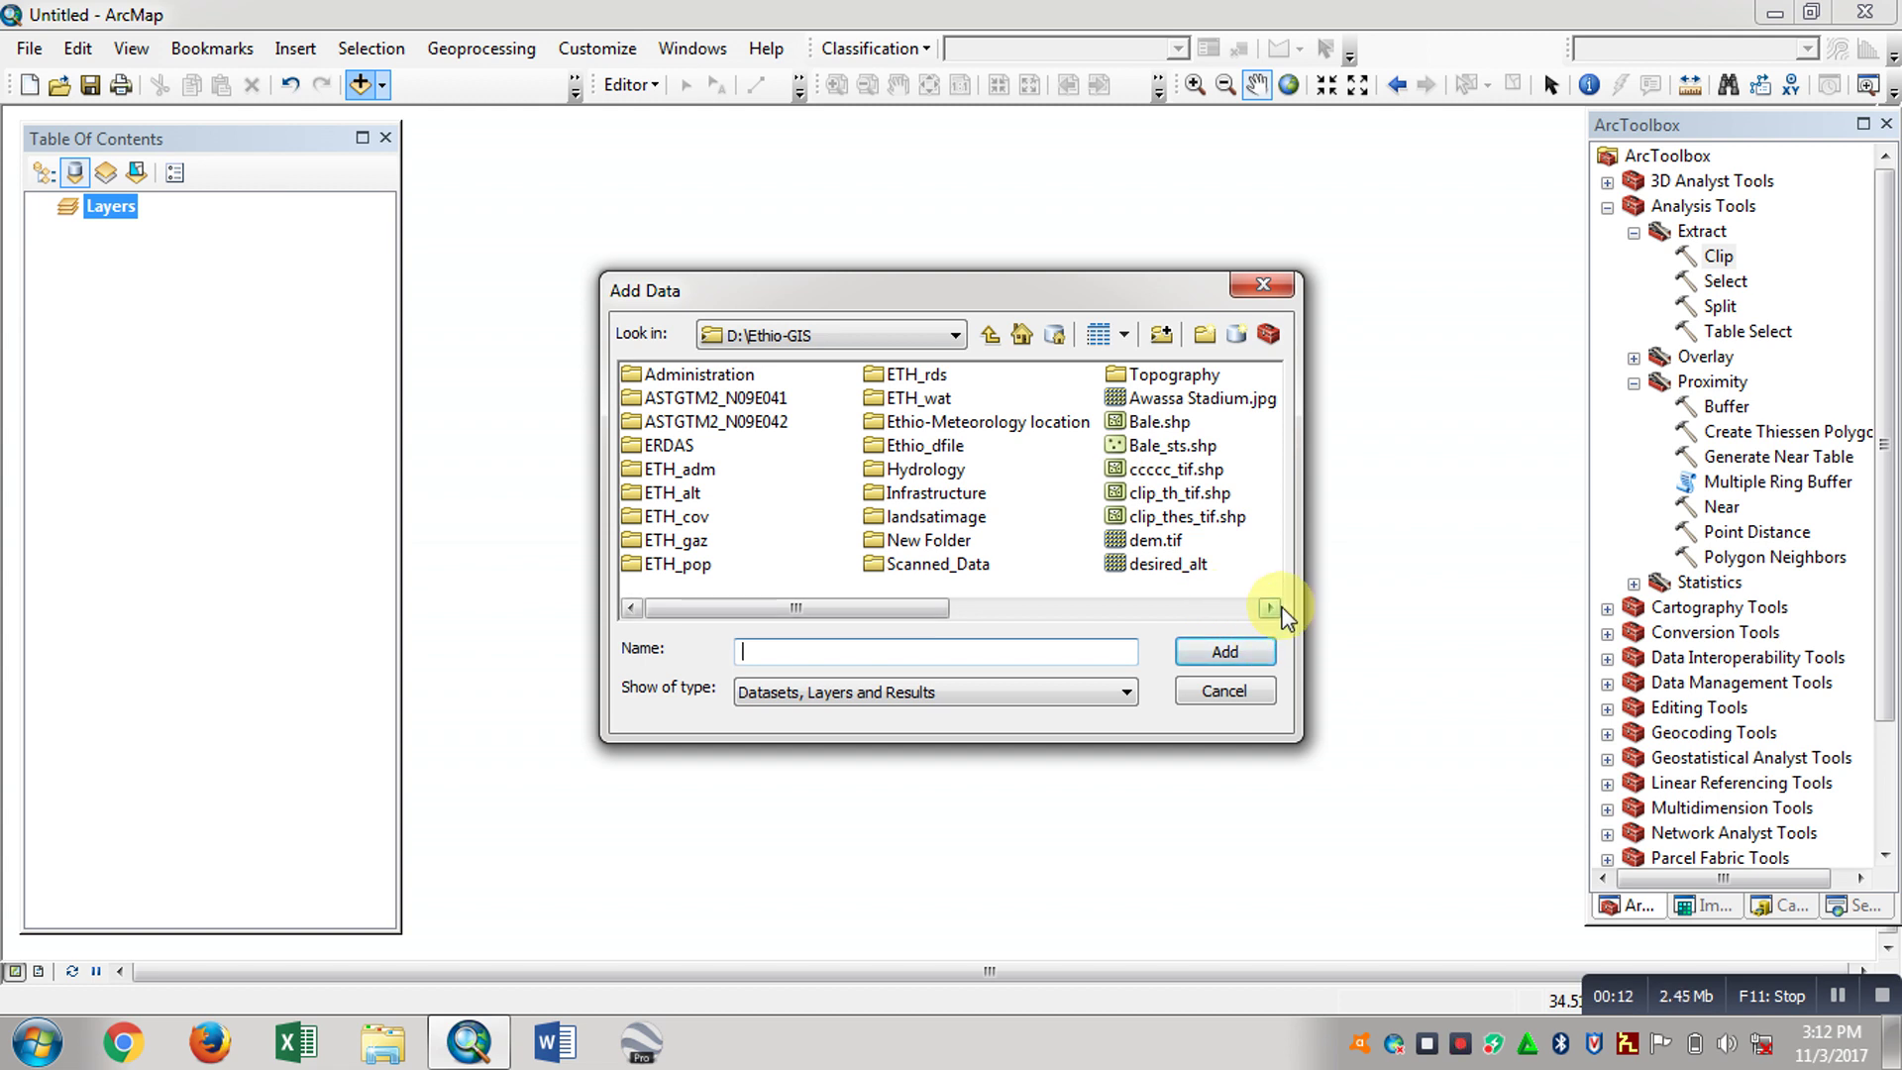
left_click(1172, 445)
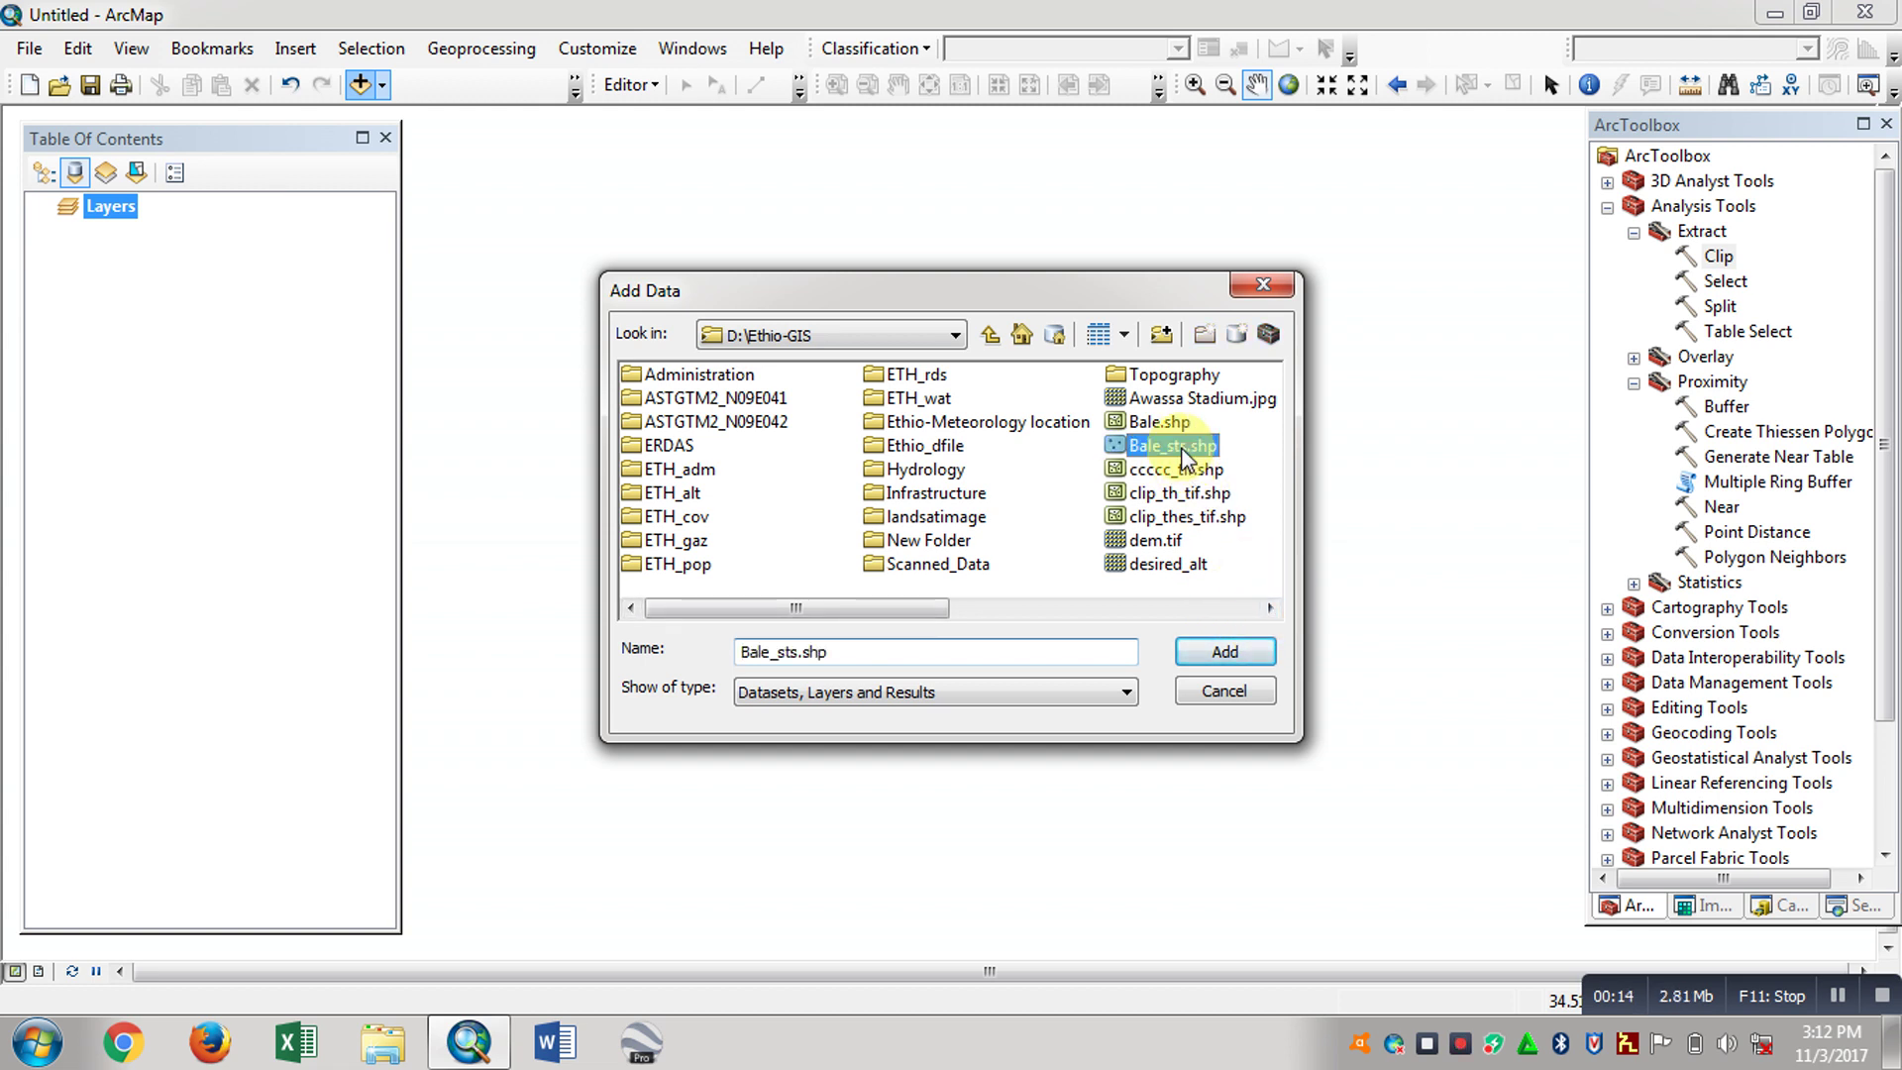
left_click(1228, 658)
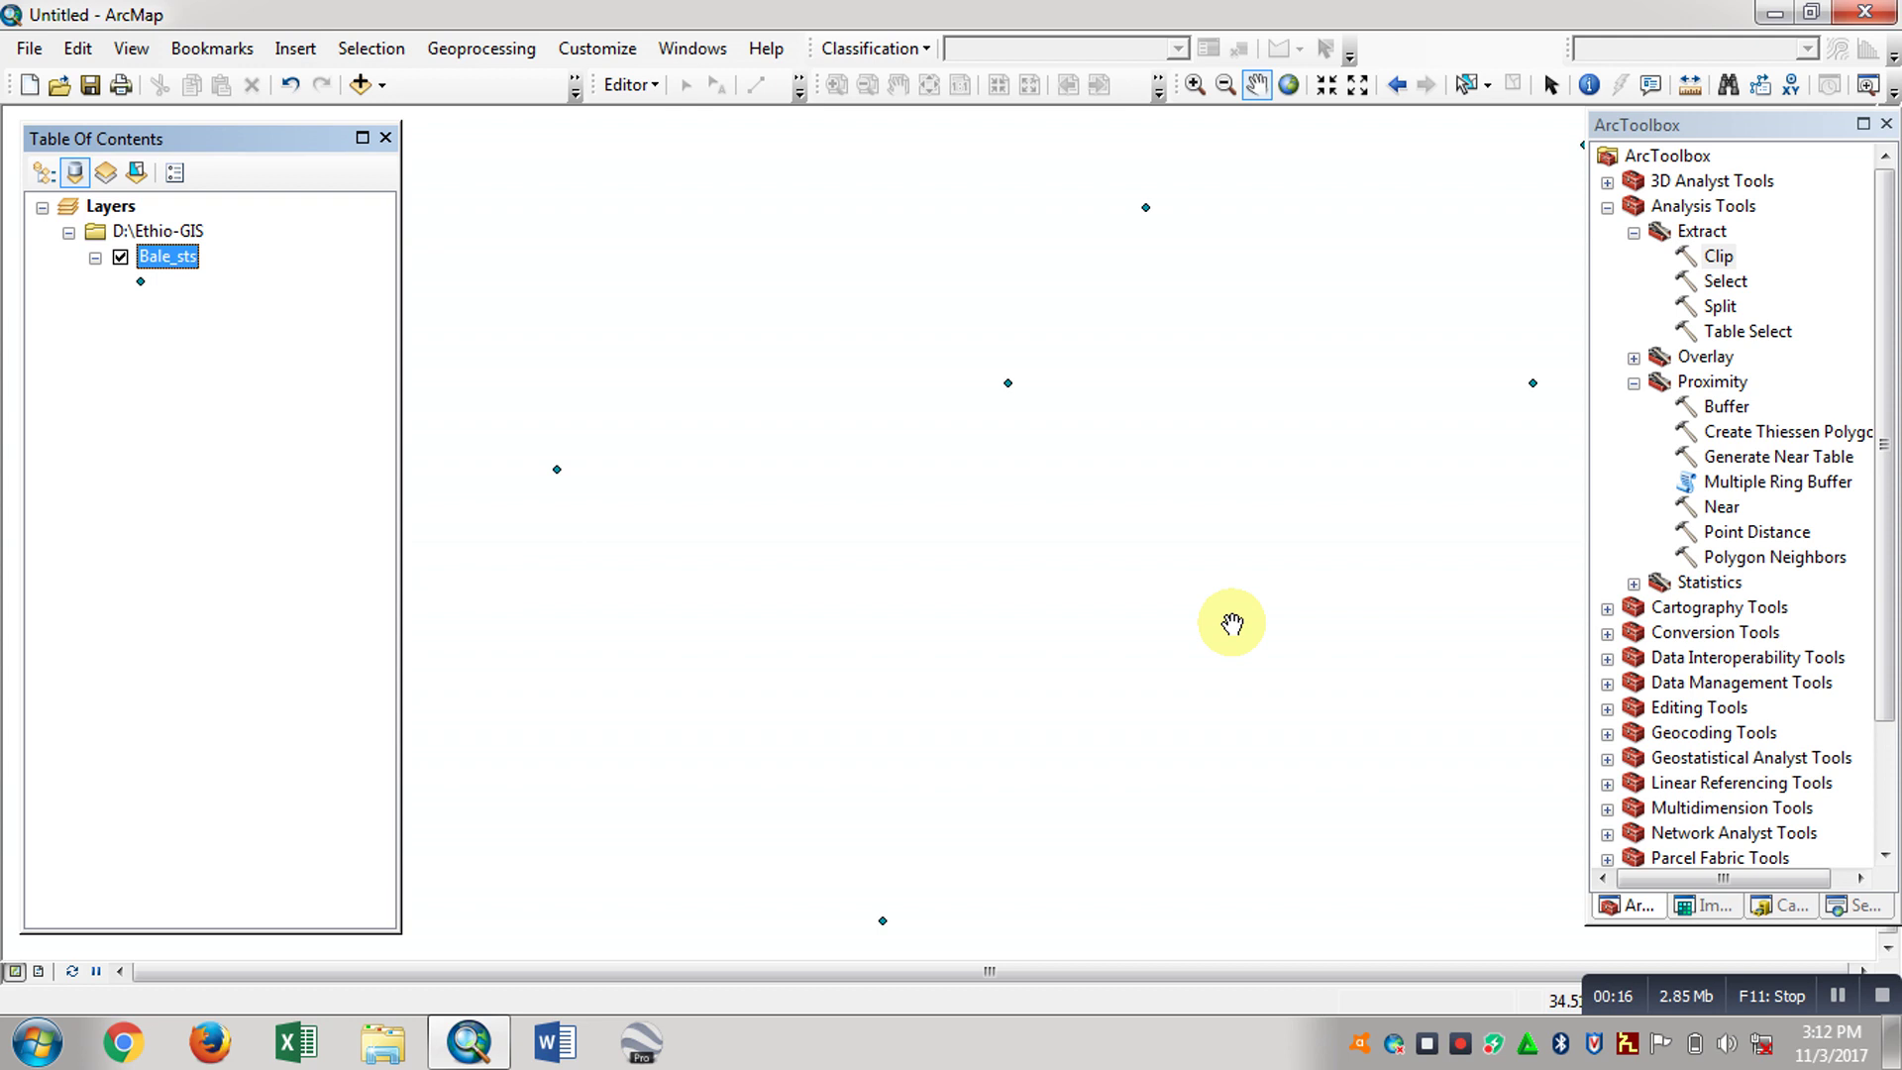
Step: Label the Bale_sts points with their station names and zoom to full extent
left_click(181, 258)
right_click(182, 259)
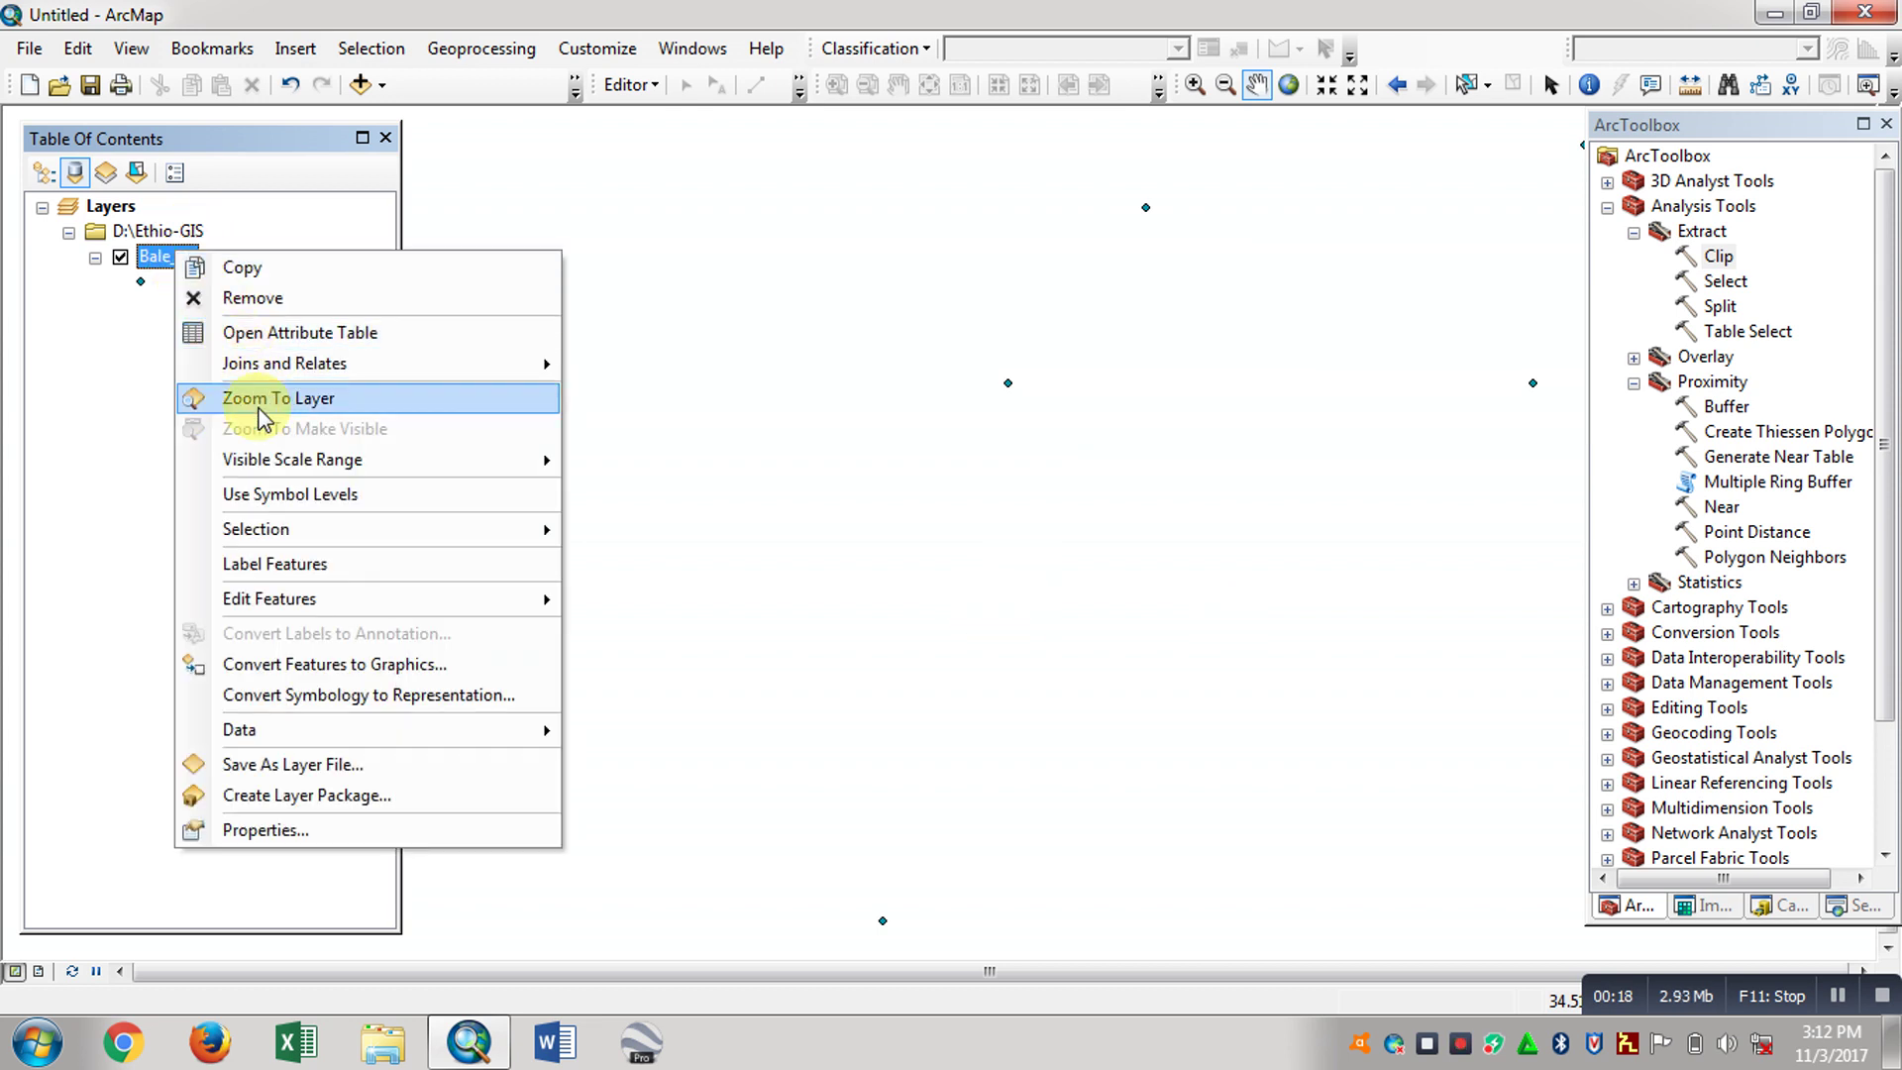
left_click(310, 561)
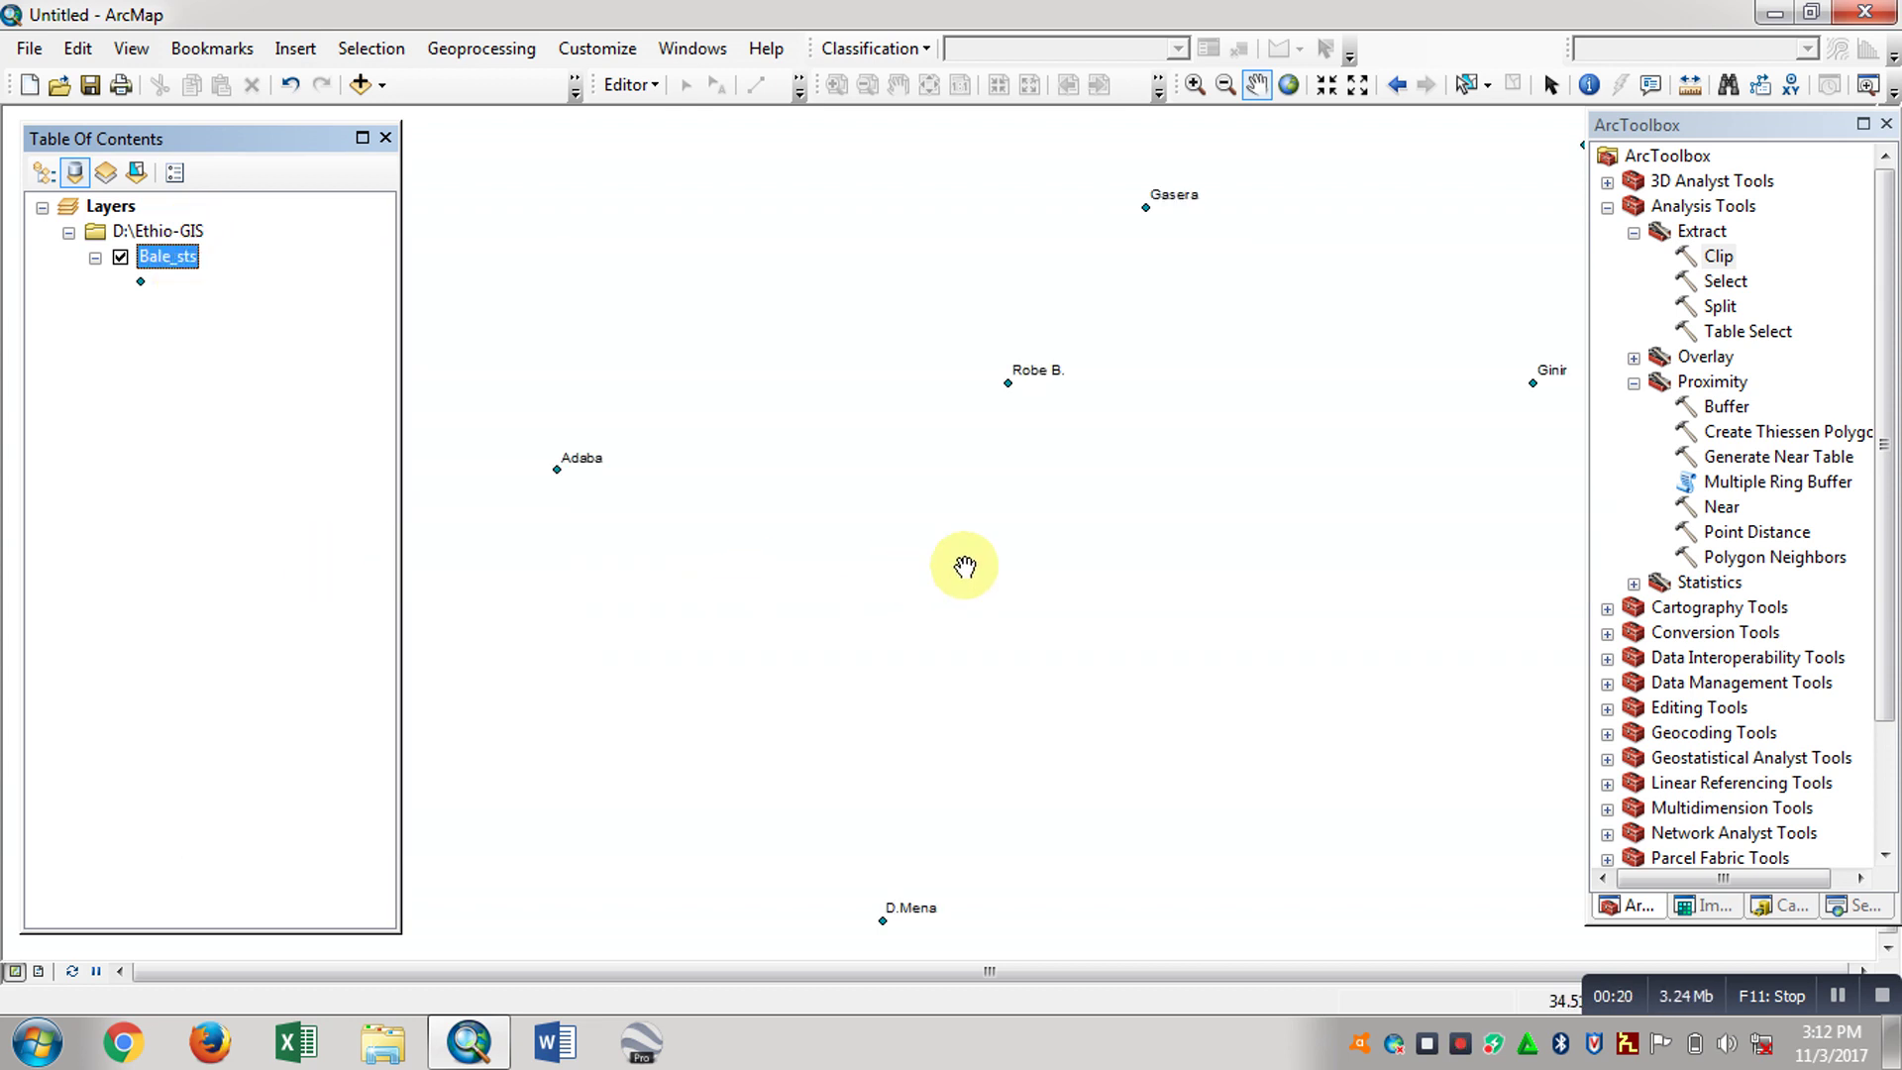
scroll(940, 540, "up", 1)
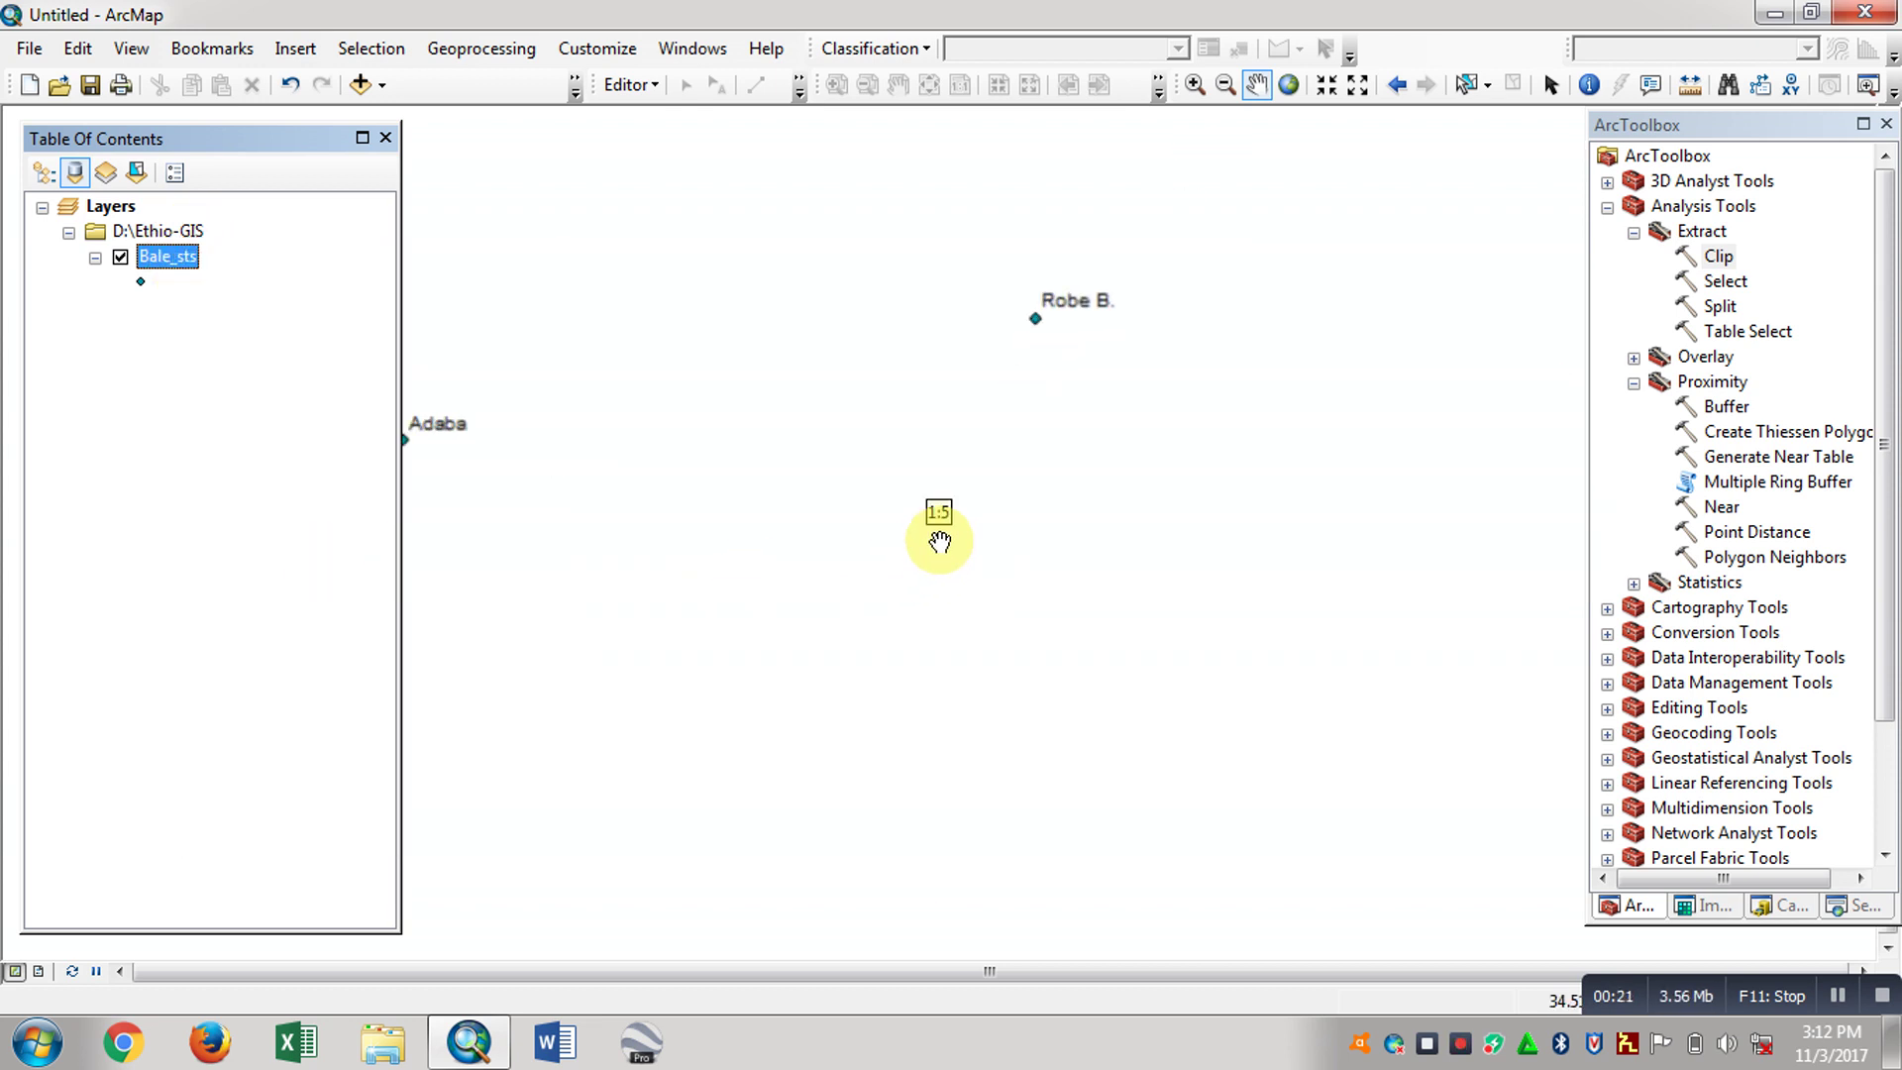
left_click(1289, 85)
left_click(361, 84)
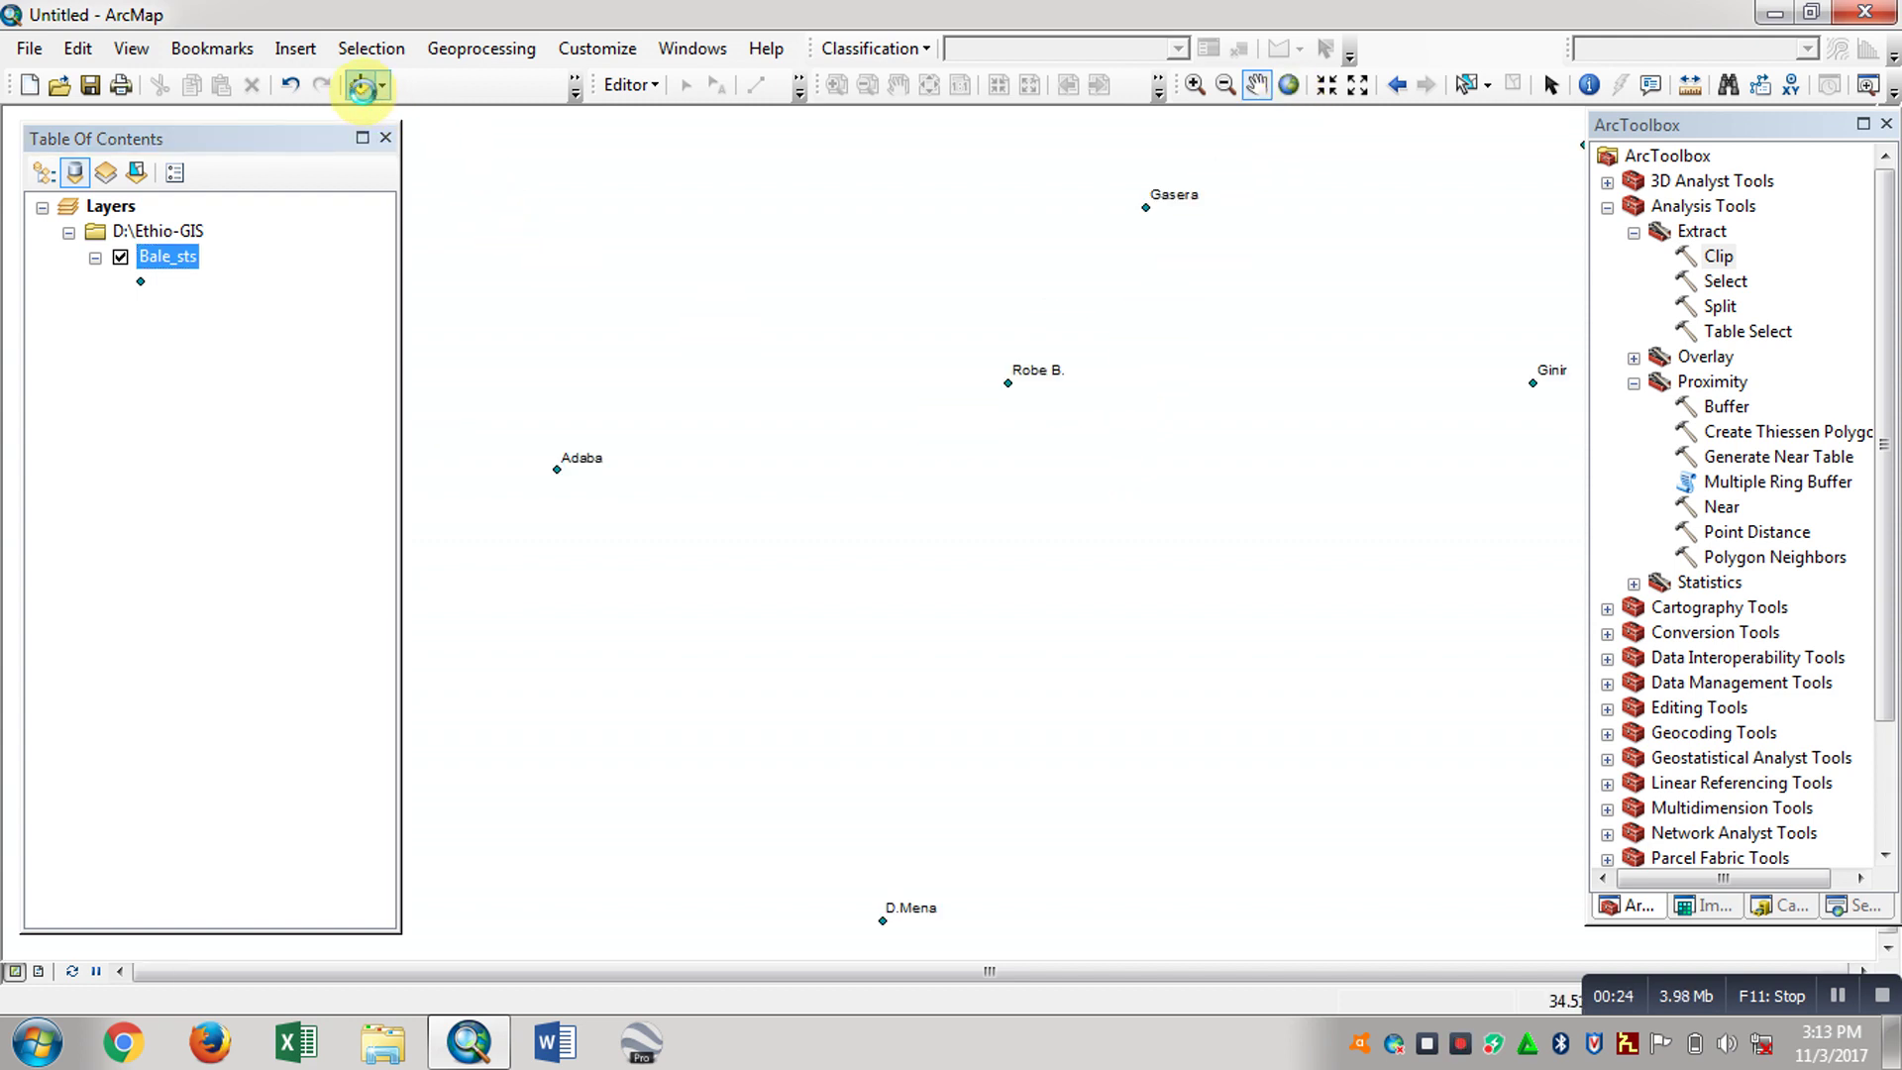
Step: Add Bale.shp and pan so the whole Bale polygon fits the view
left_click(1154, 422)
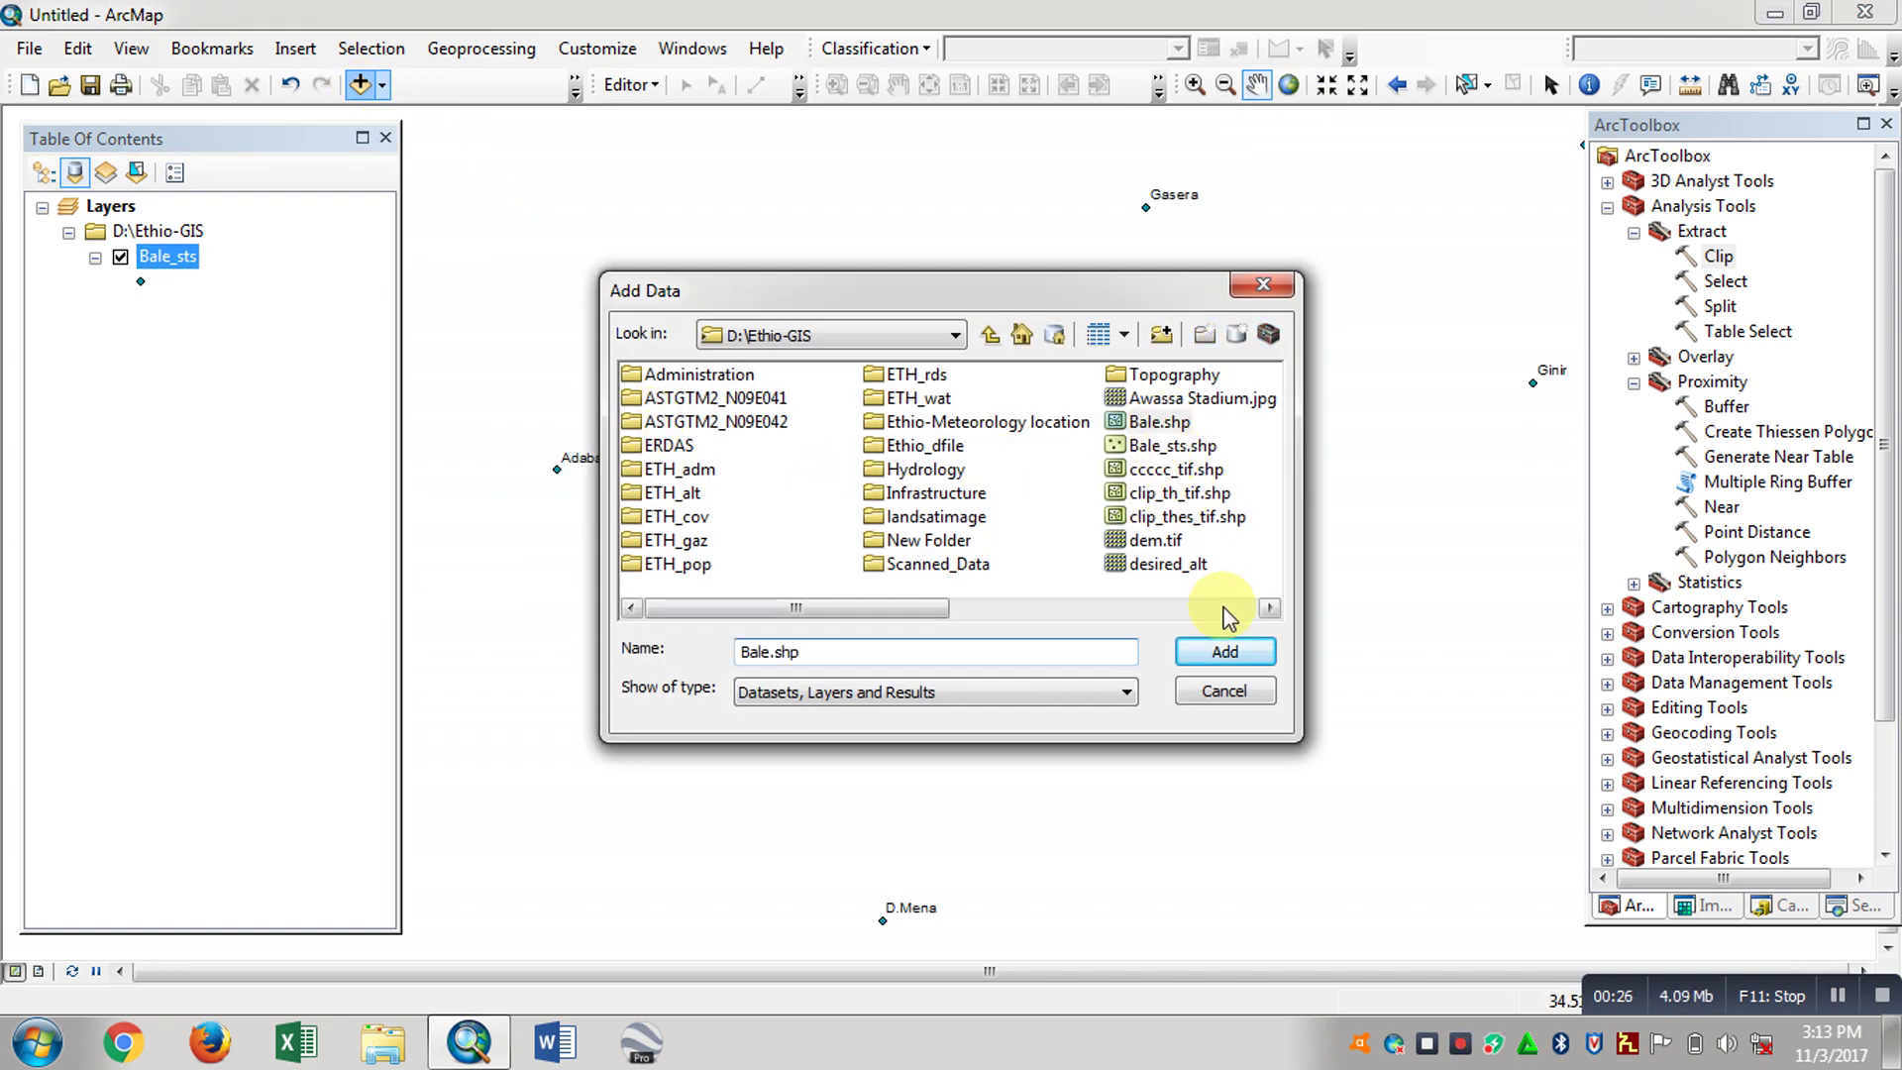
left_click(1224, 651)
scroll(1104, 556, "down", 3)
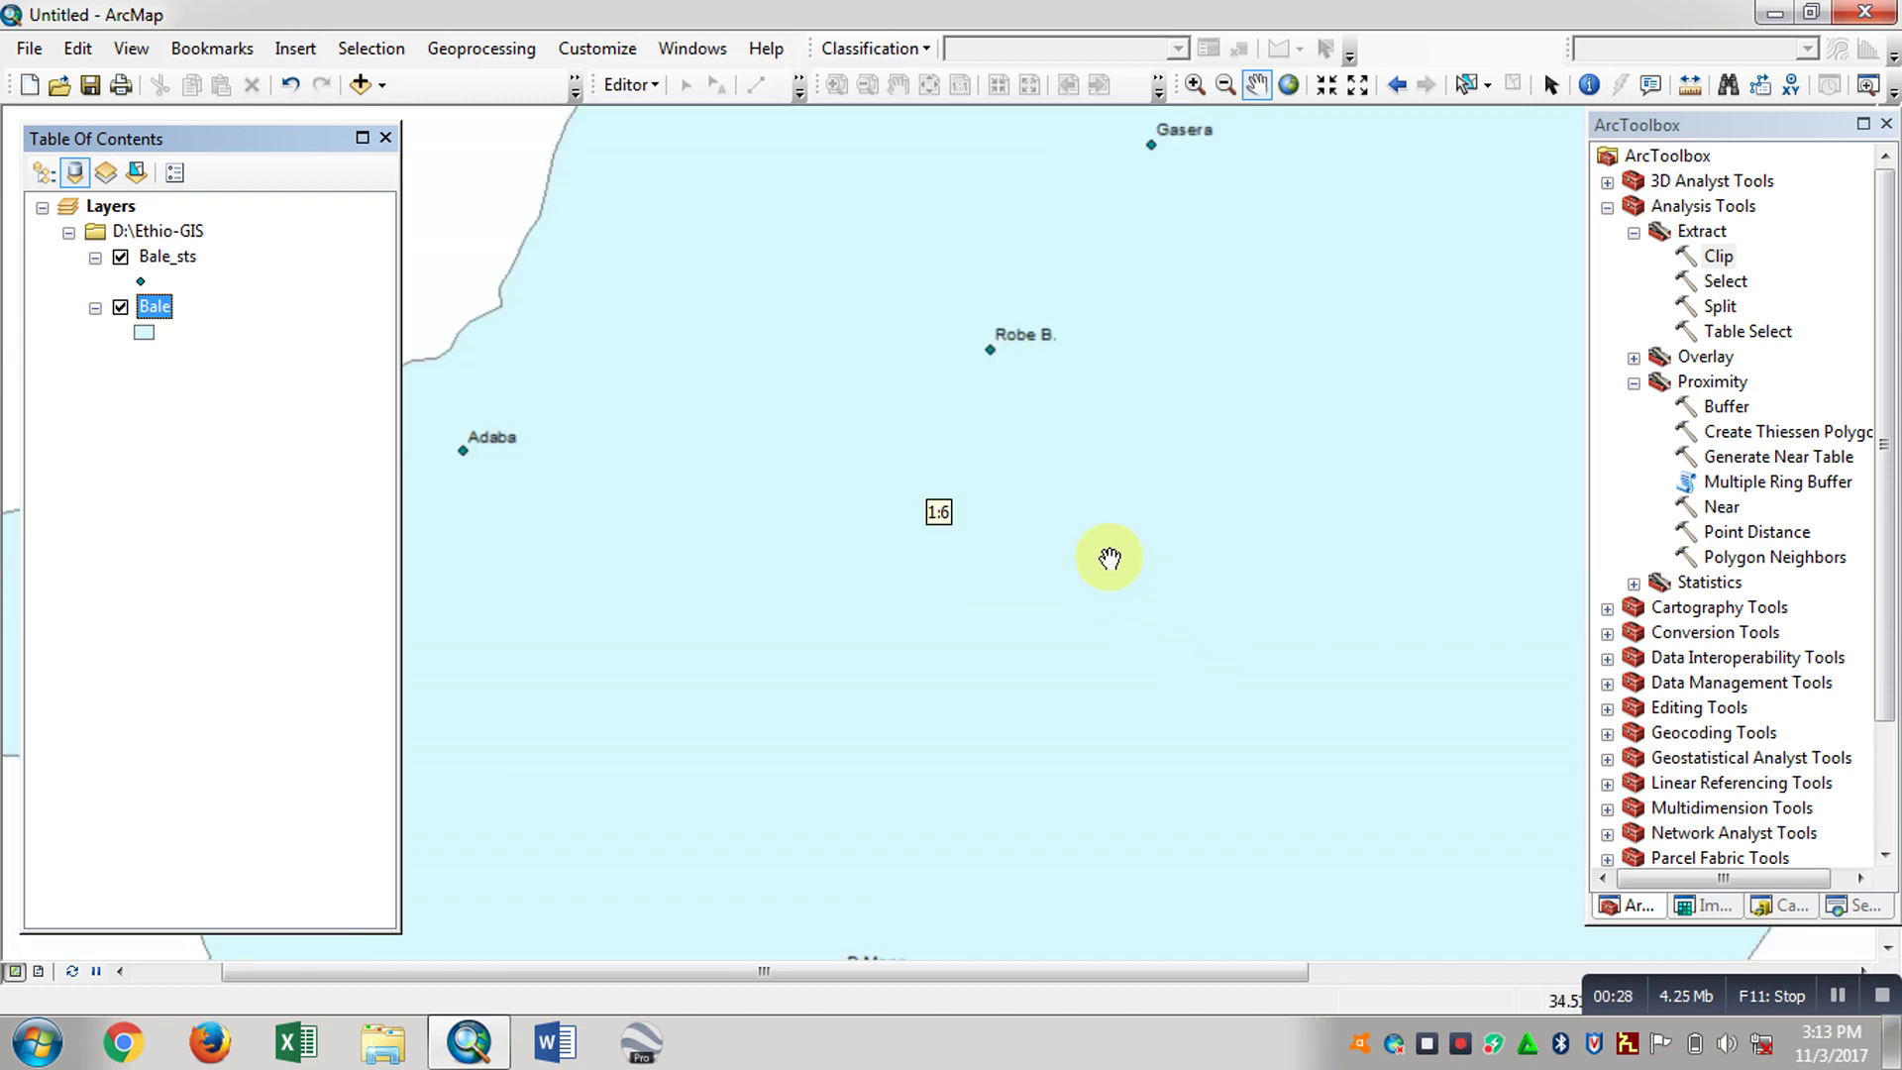
scroll(1139, 584, "up", 2)
scroll(1139, 585, "down", 1)
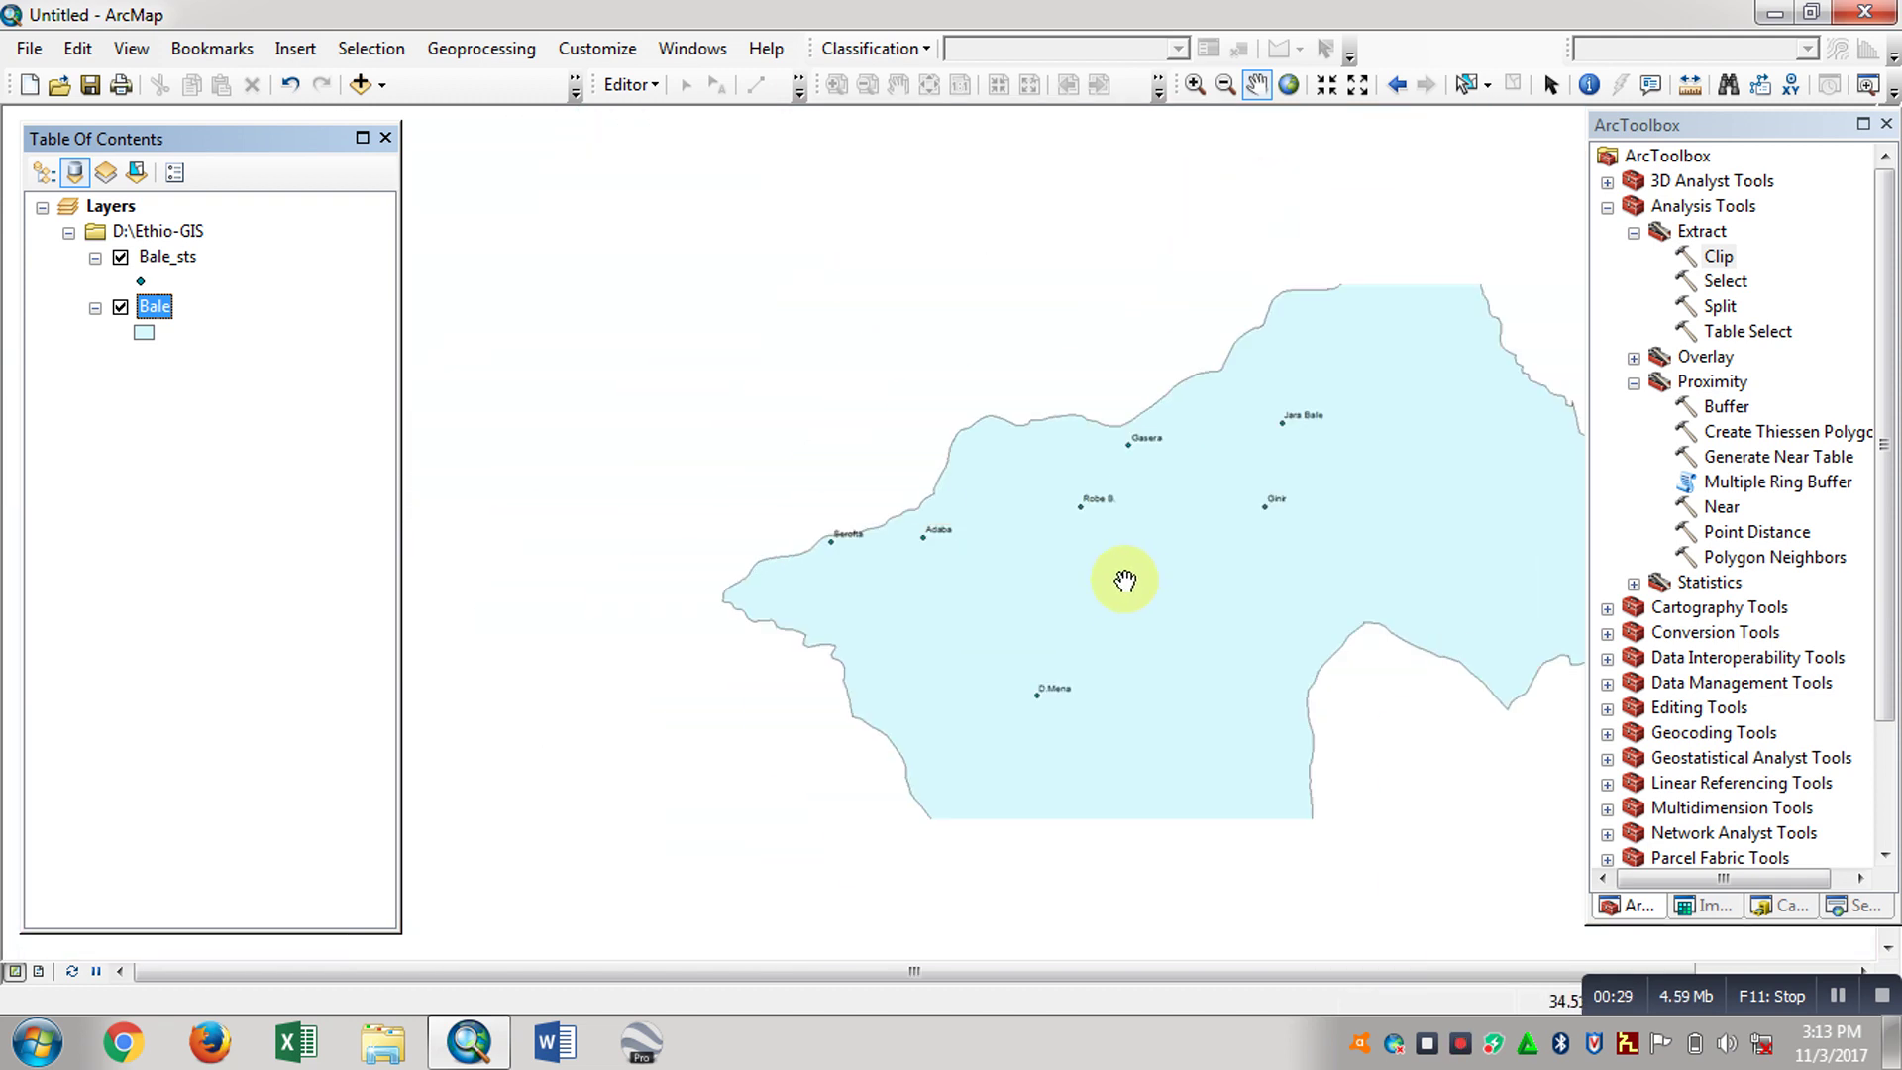
left_click_drag(1213, 593, 1020, 509)
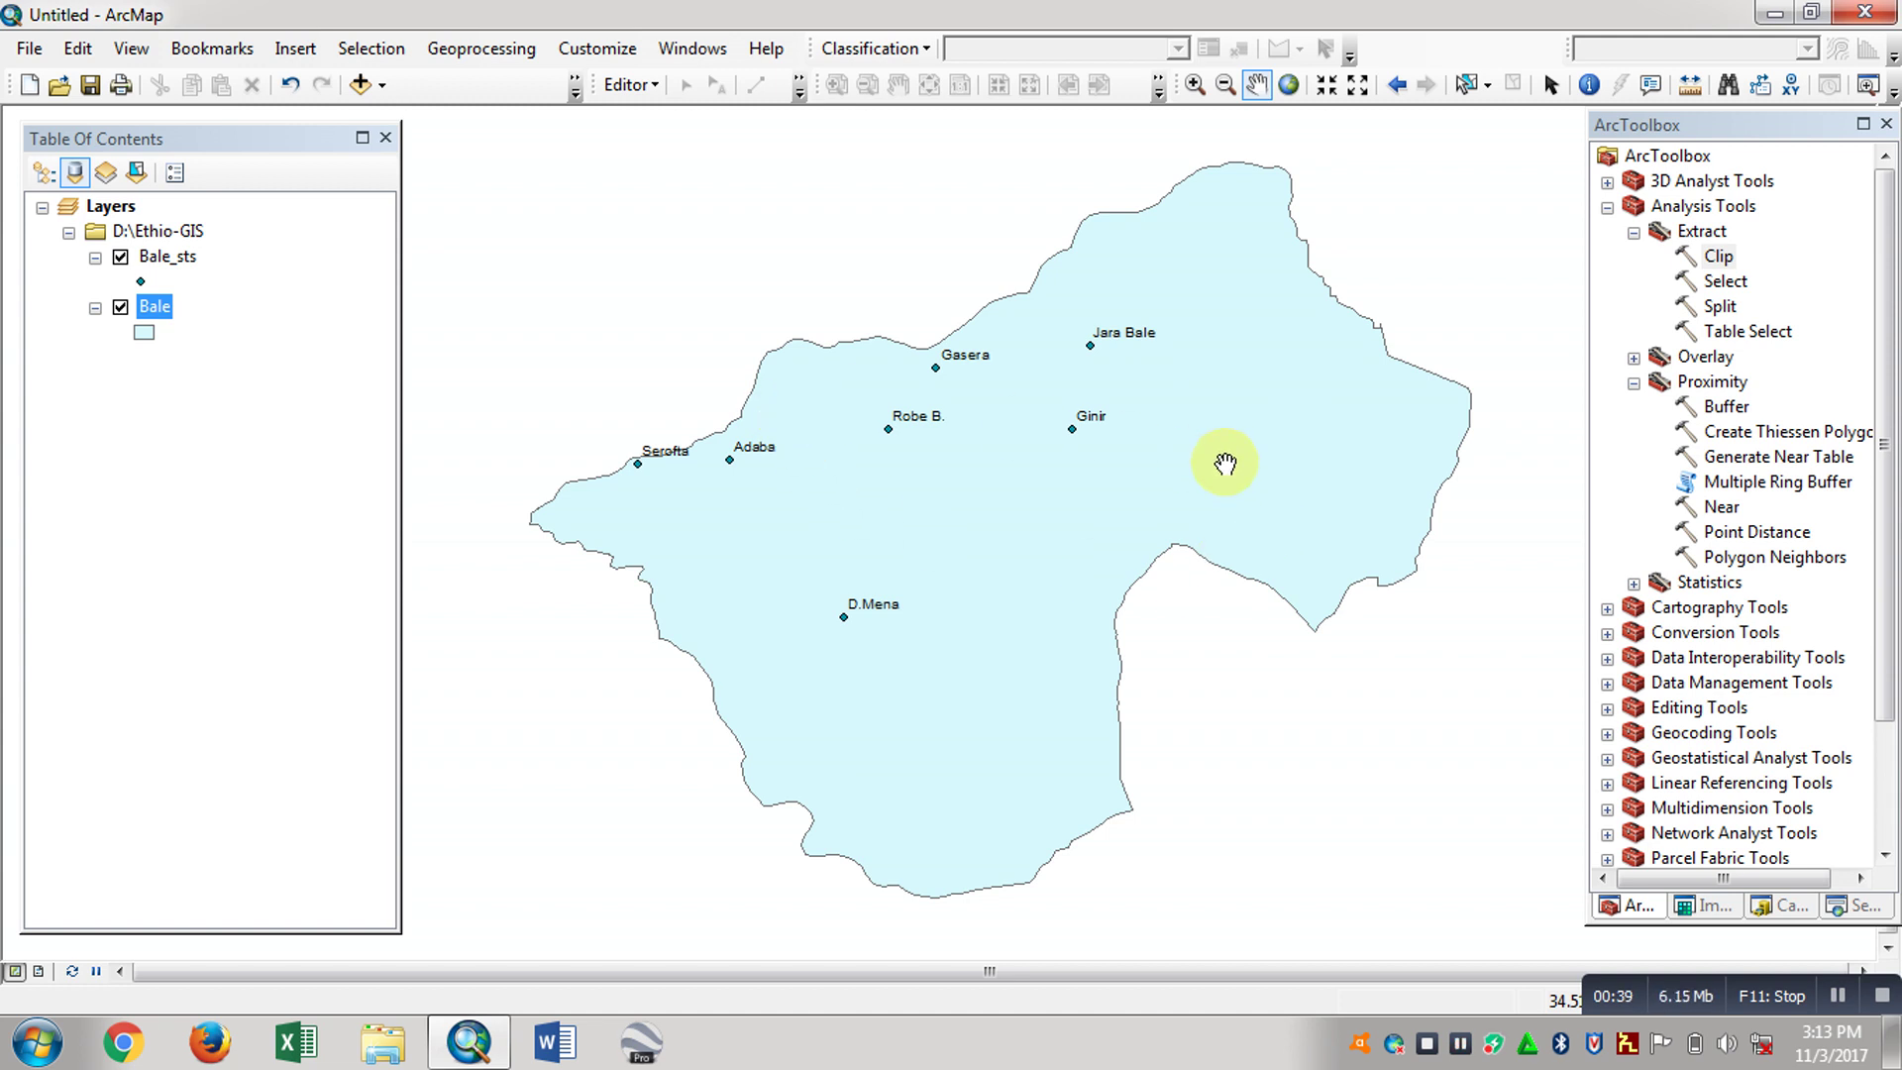
Step: Collapse the Proximity, Extract and Analysis Tools groups in ArcToolbox, then check the Geoprocessing menu
left_click(1634, 383)
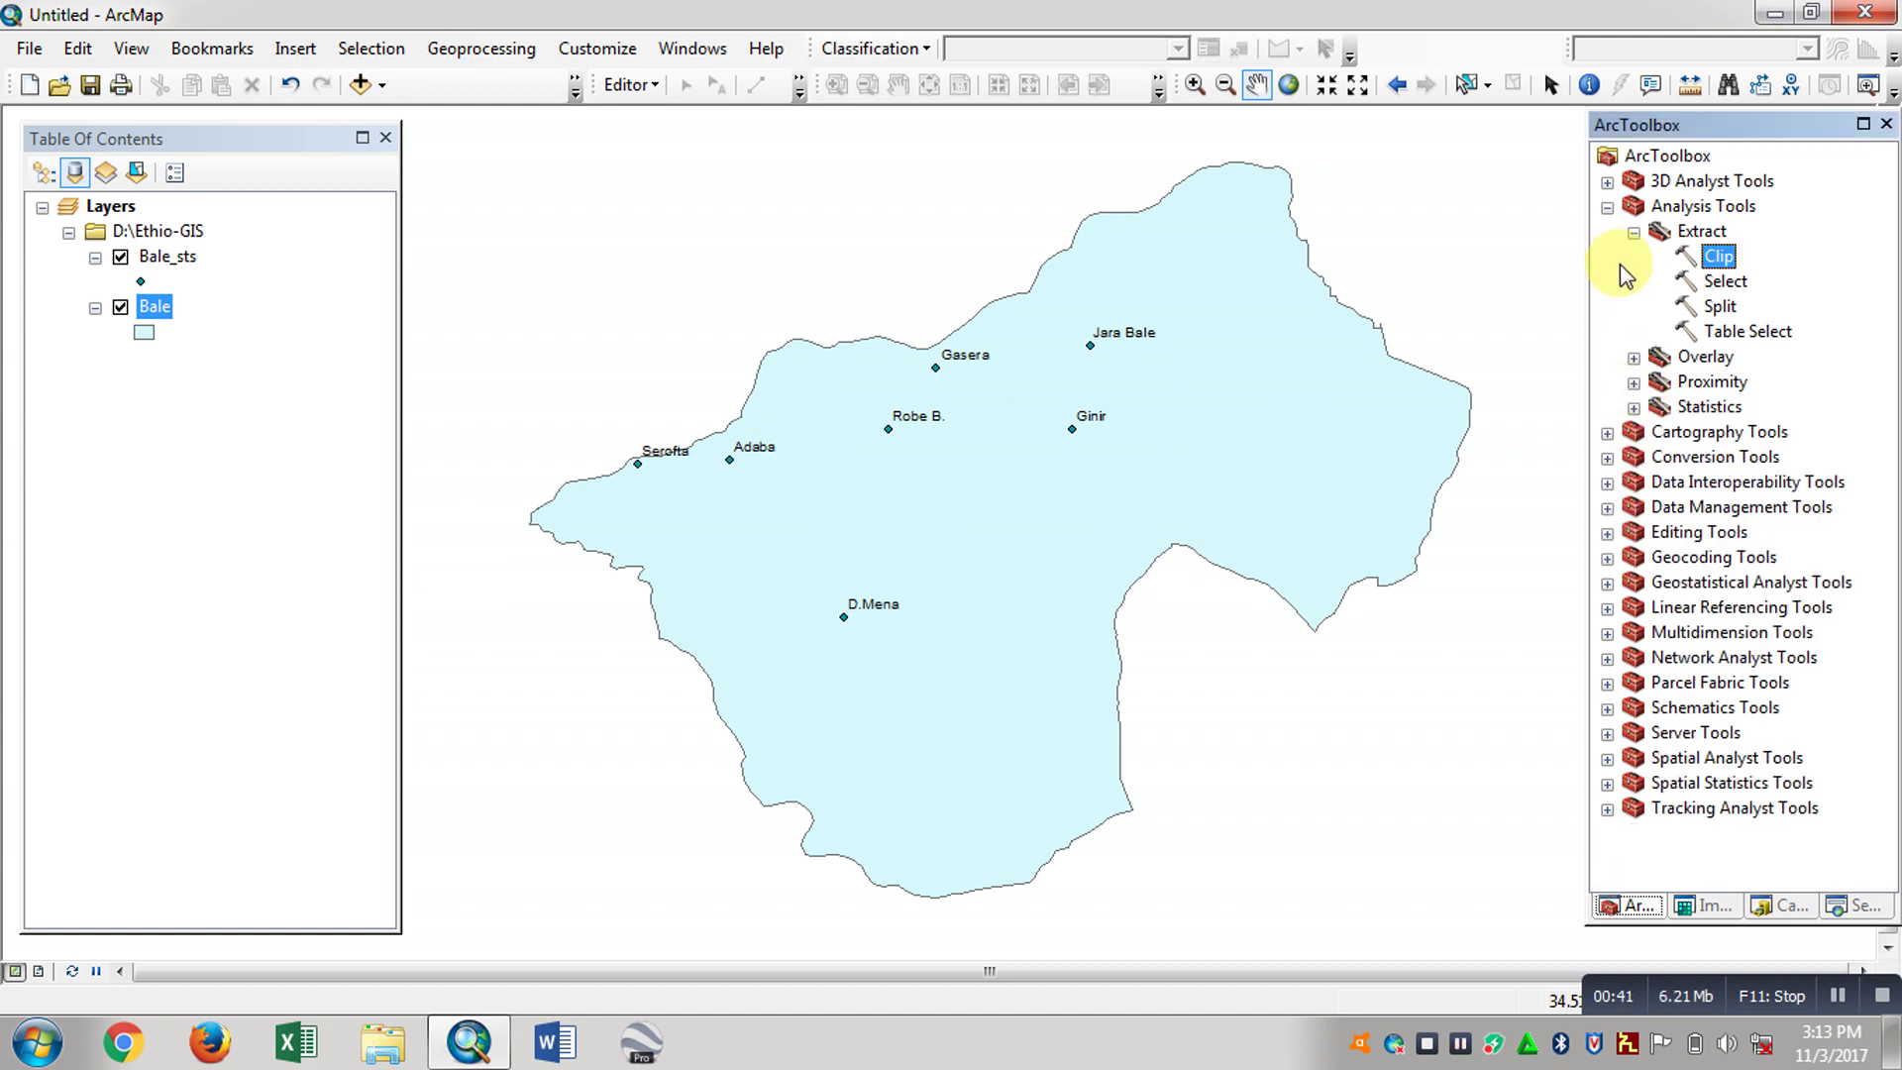
left_click(1633, 232)
left_click(1607, 207)
left_click(485, 50)
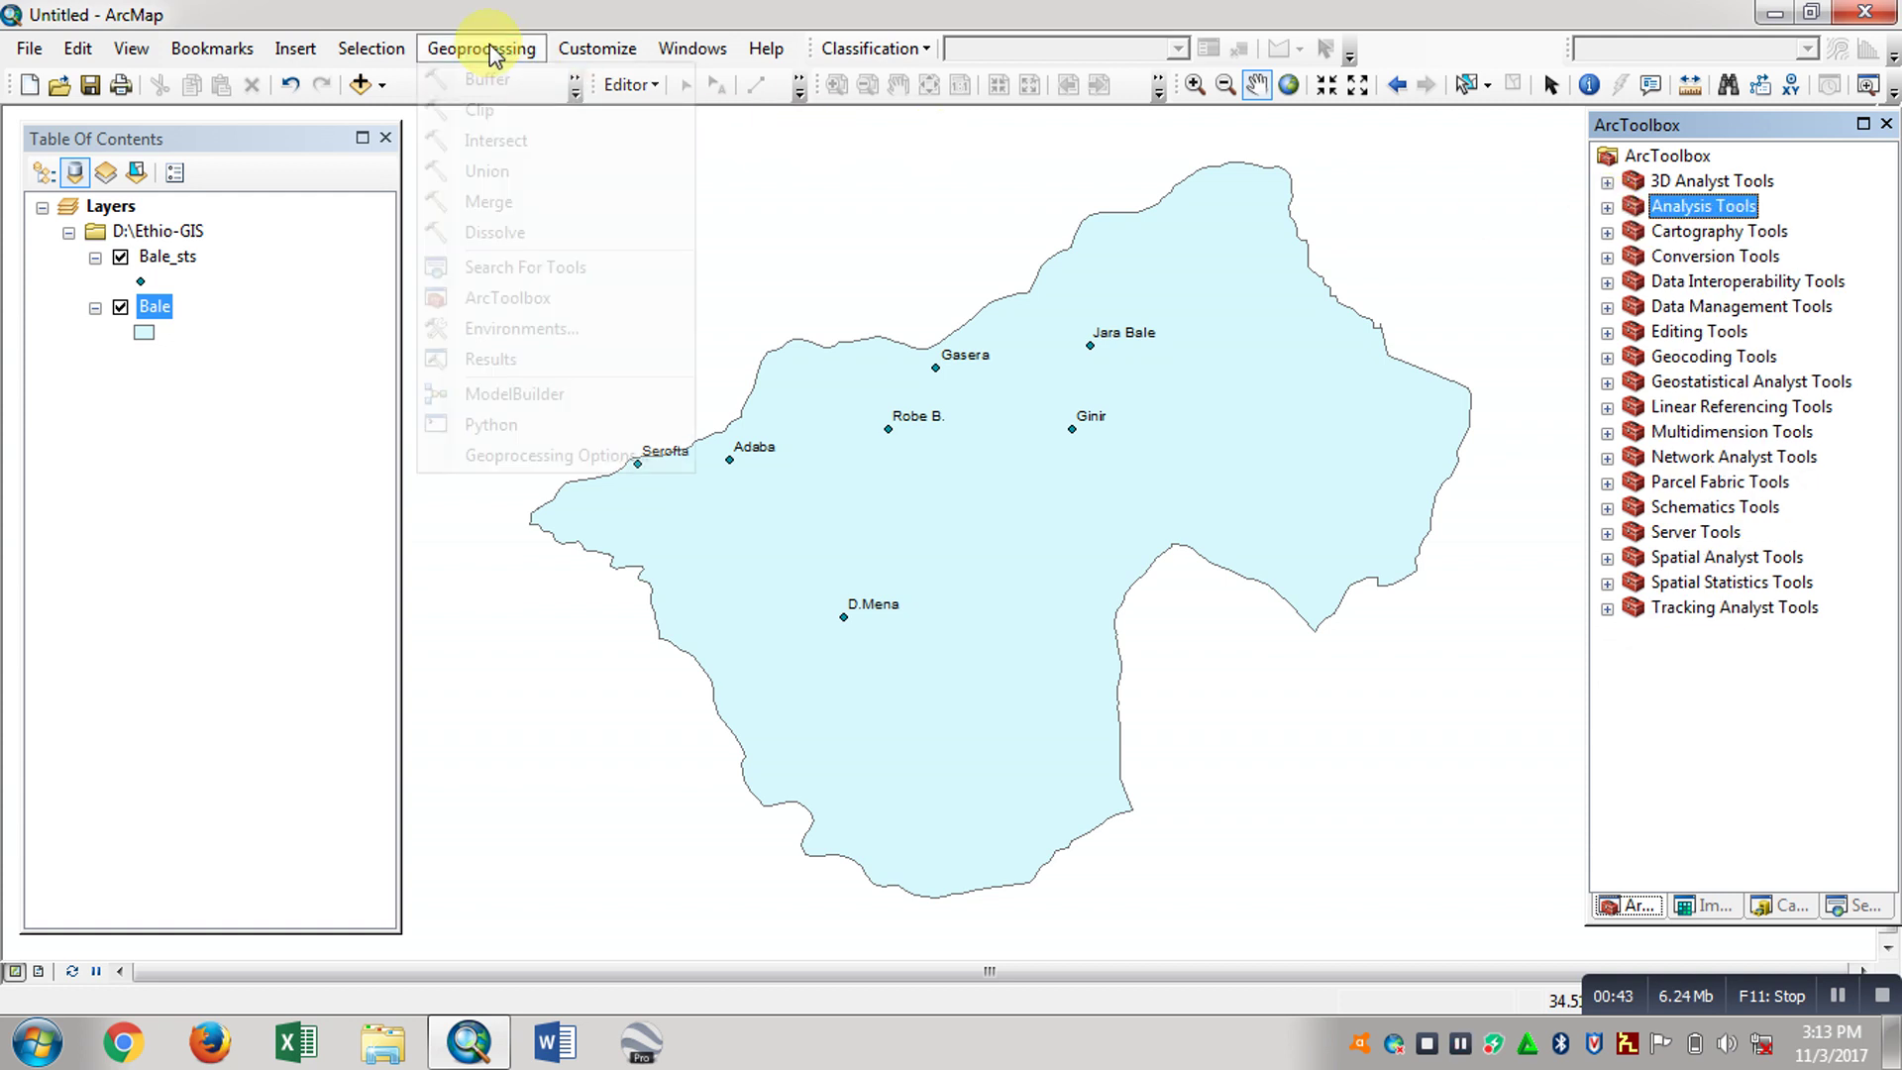
left_click(502, 298)
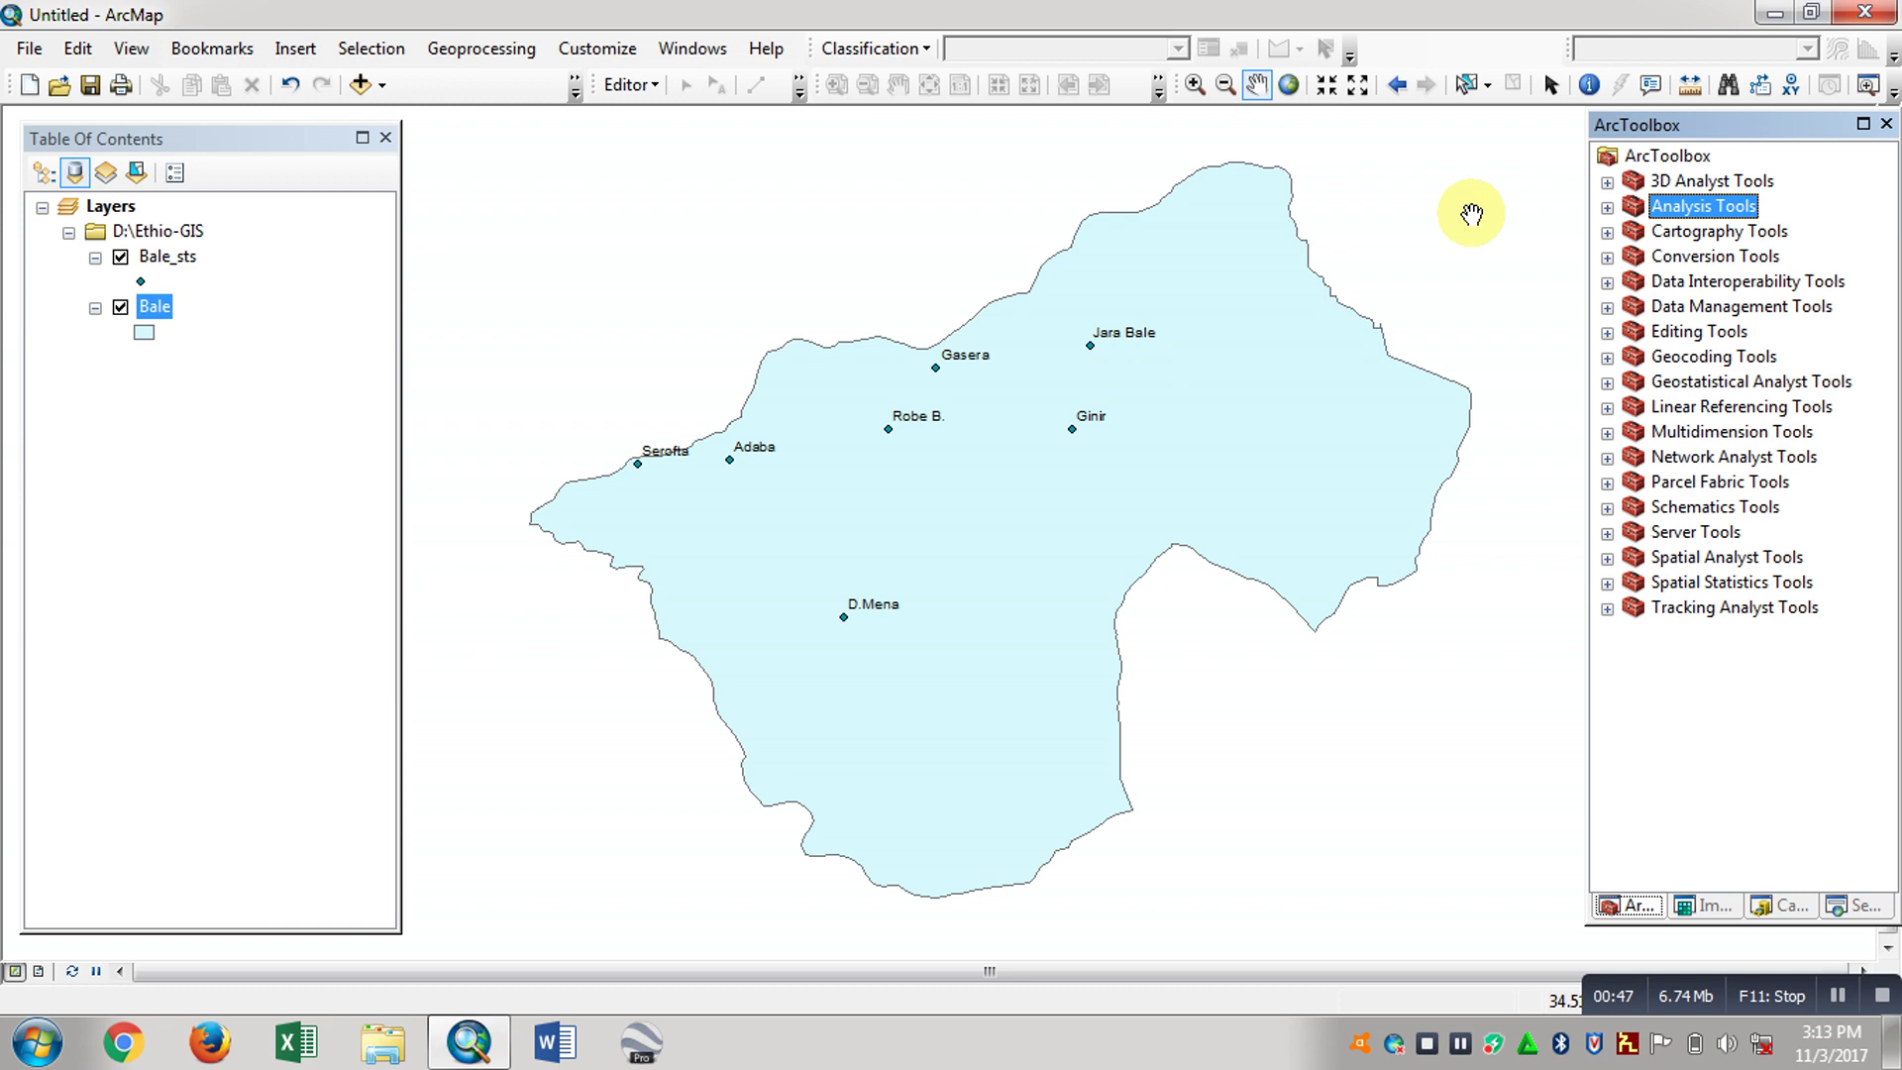
Step: Expand Analysis Tools > Proximity and launch Create Thiessen Polygons
left_click(1606, 209)
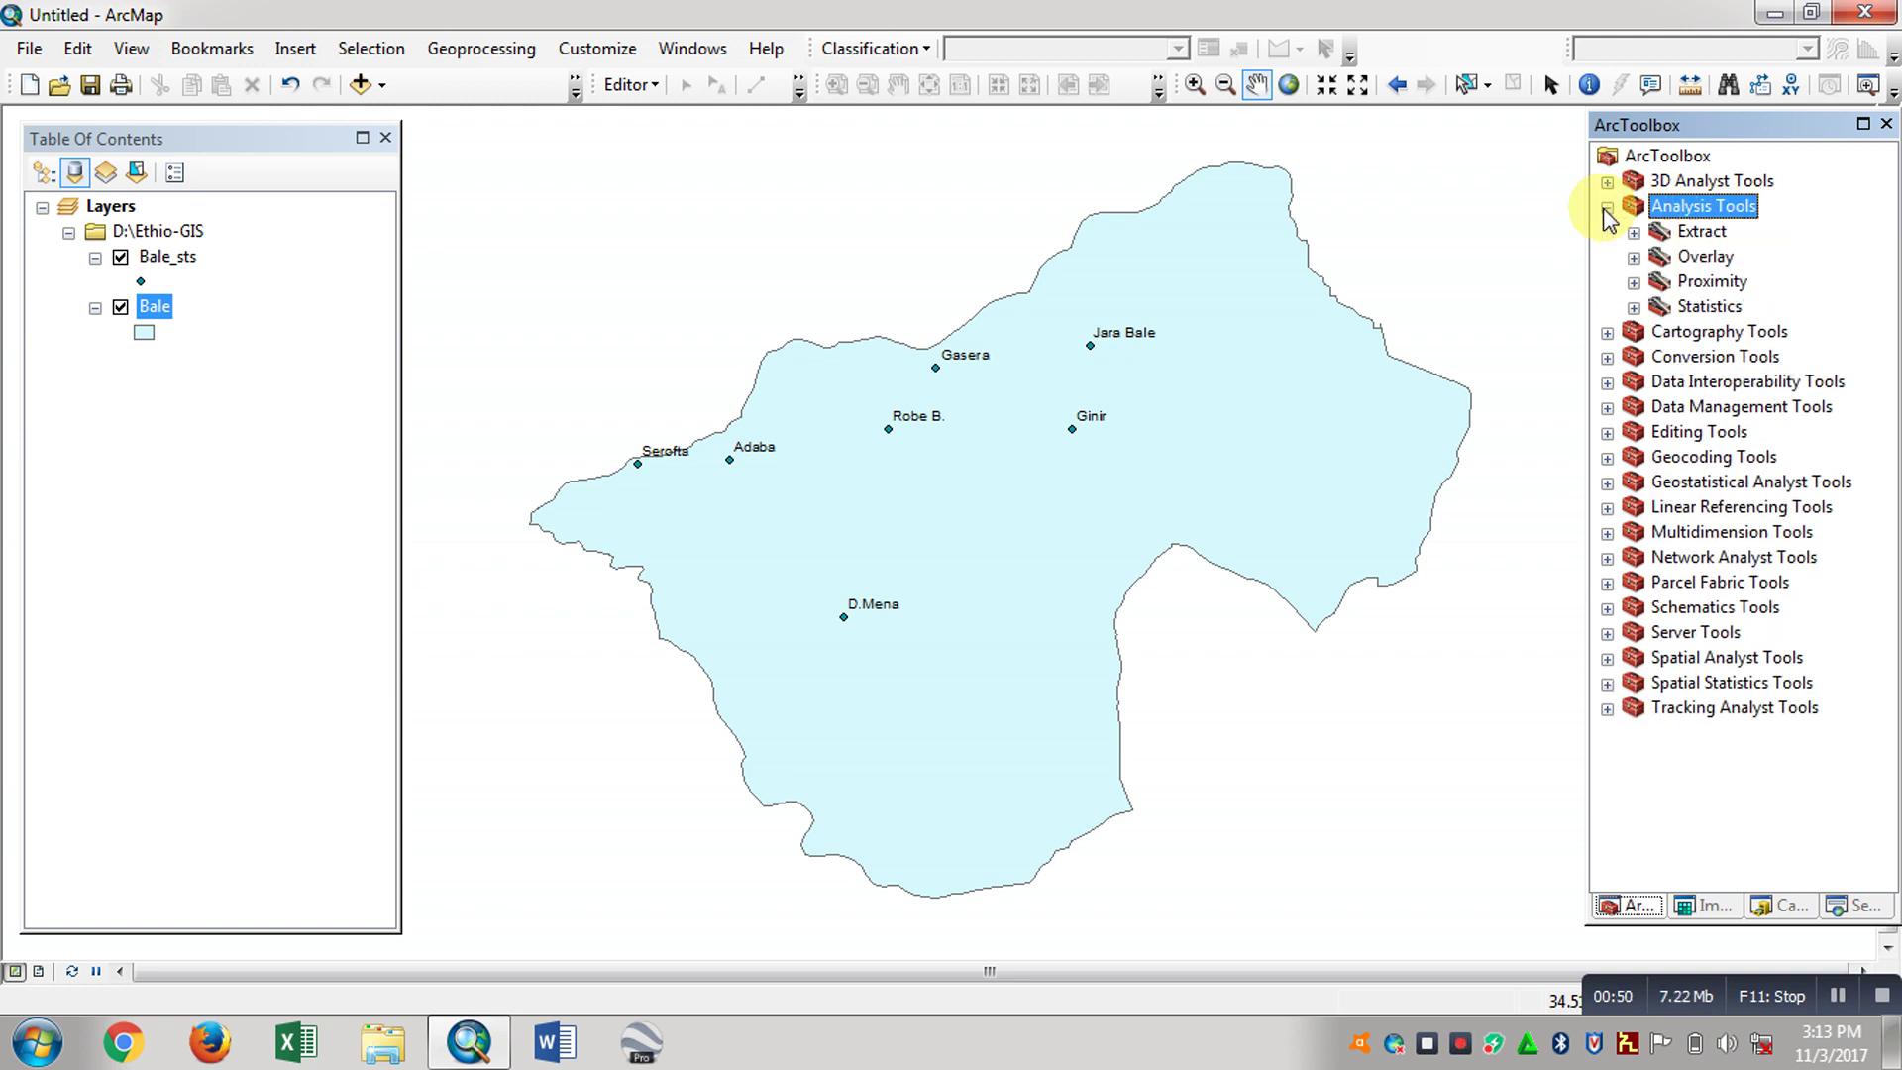
left_click(1713, 283)
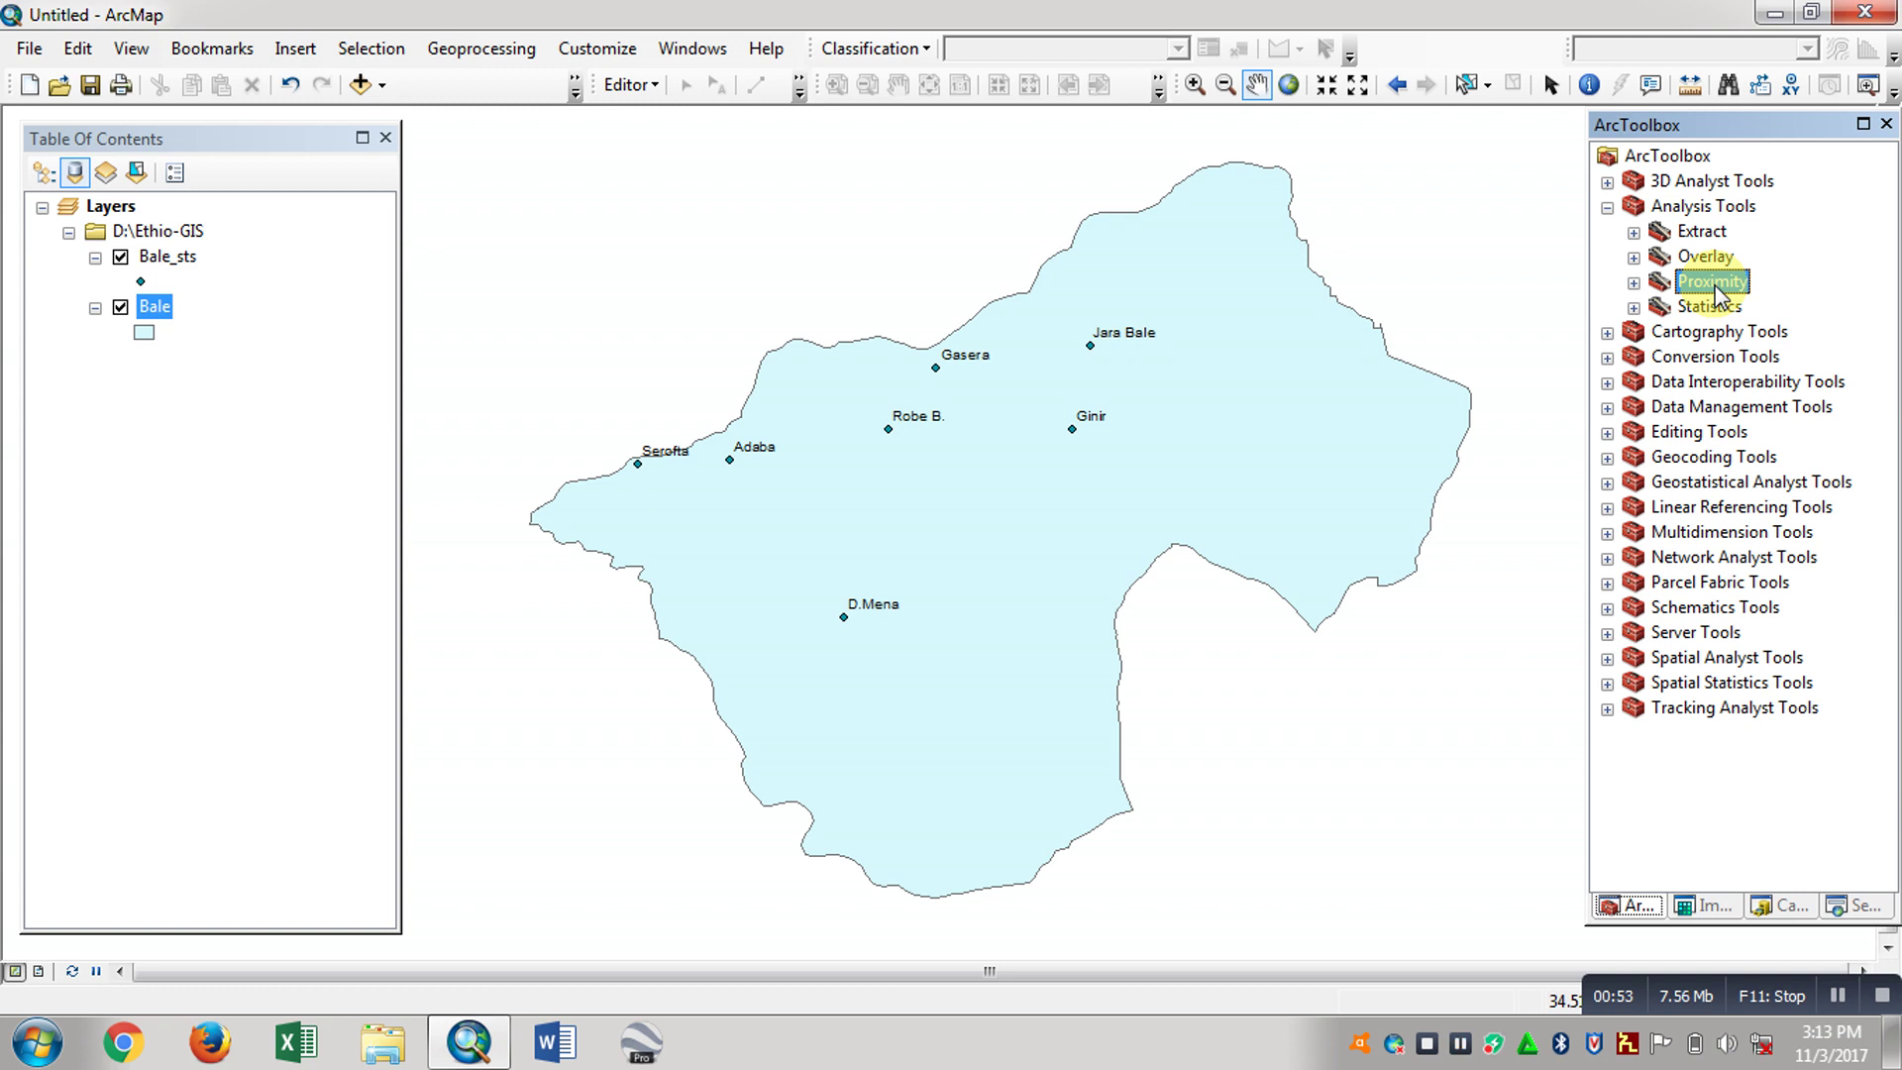
left_click(1634, 283)
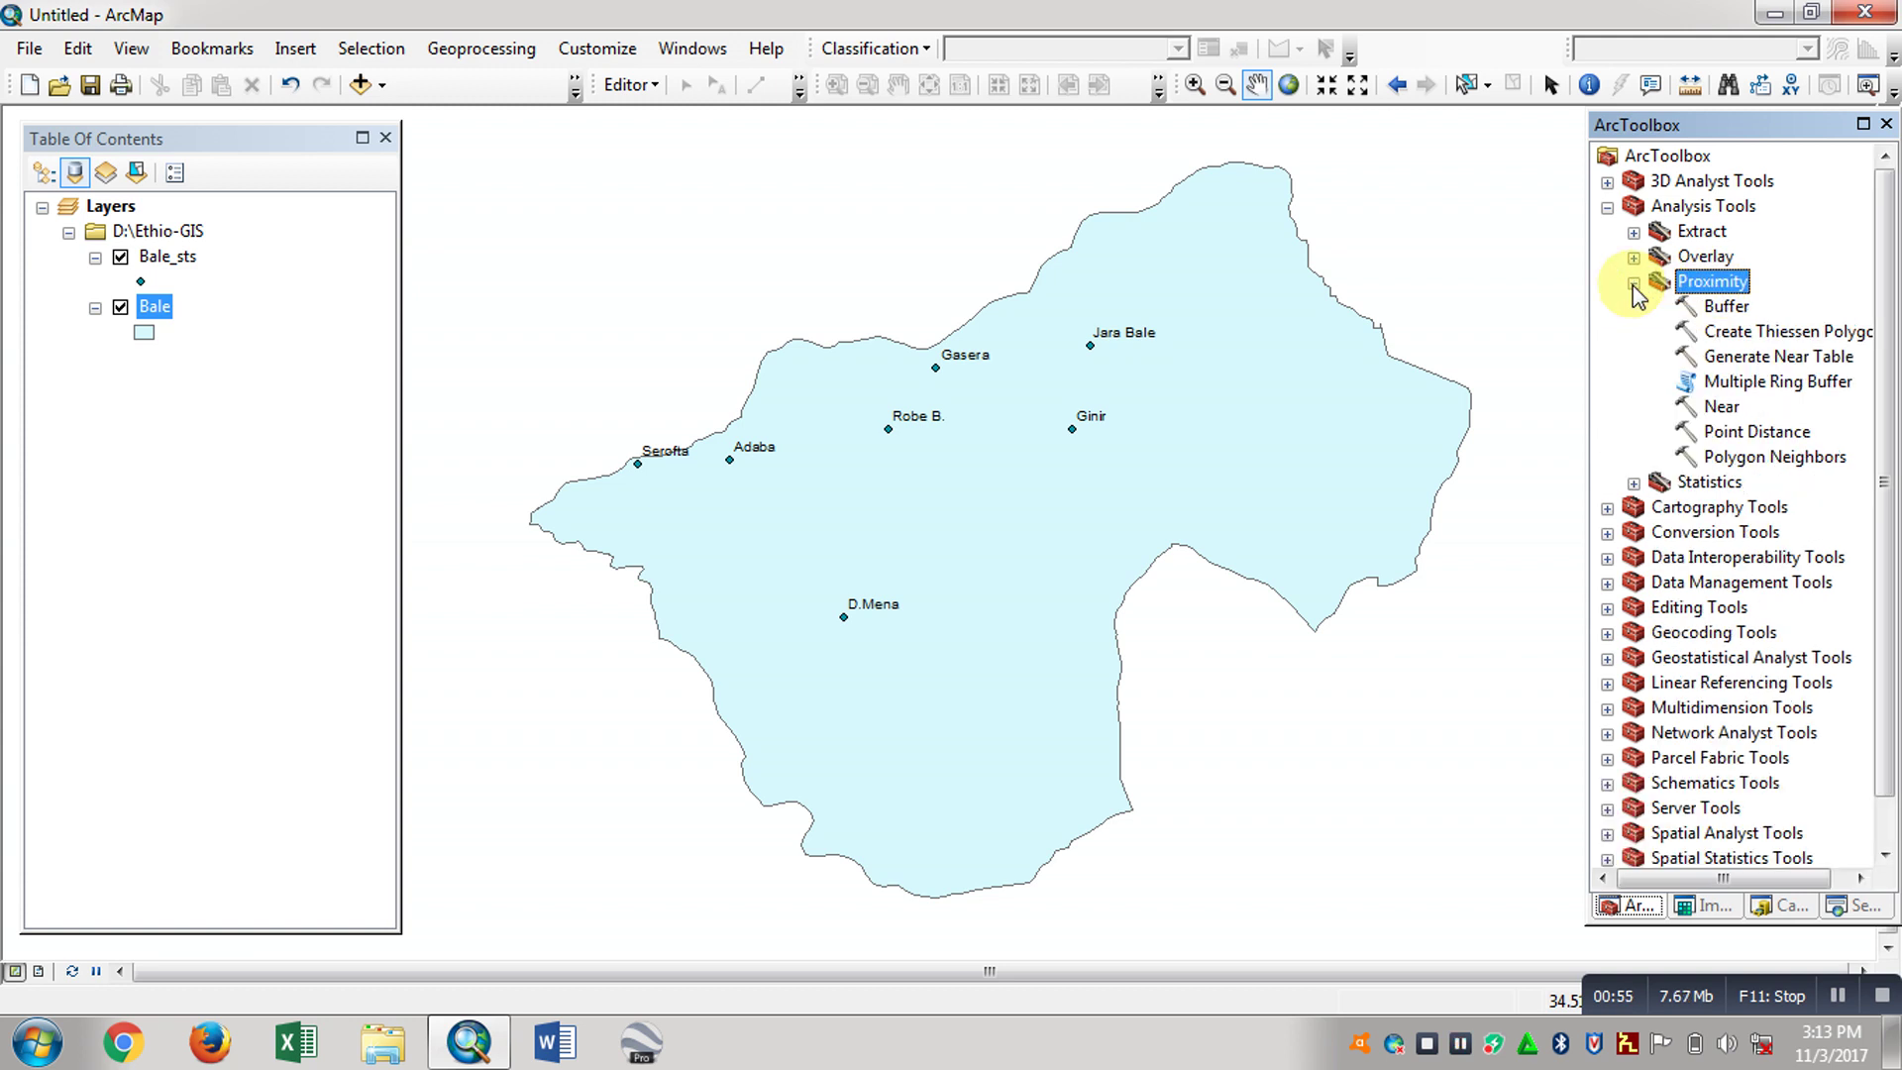
left_click_drag(1753, 879, 1774, 879)
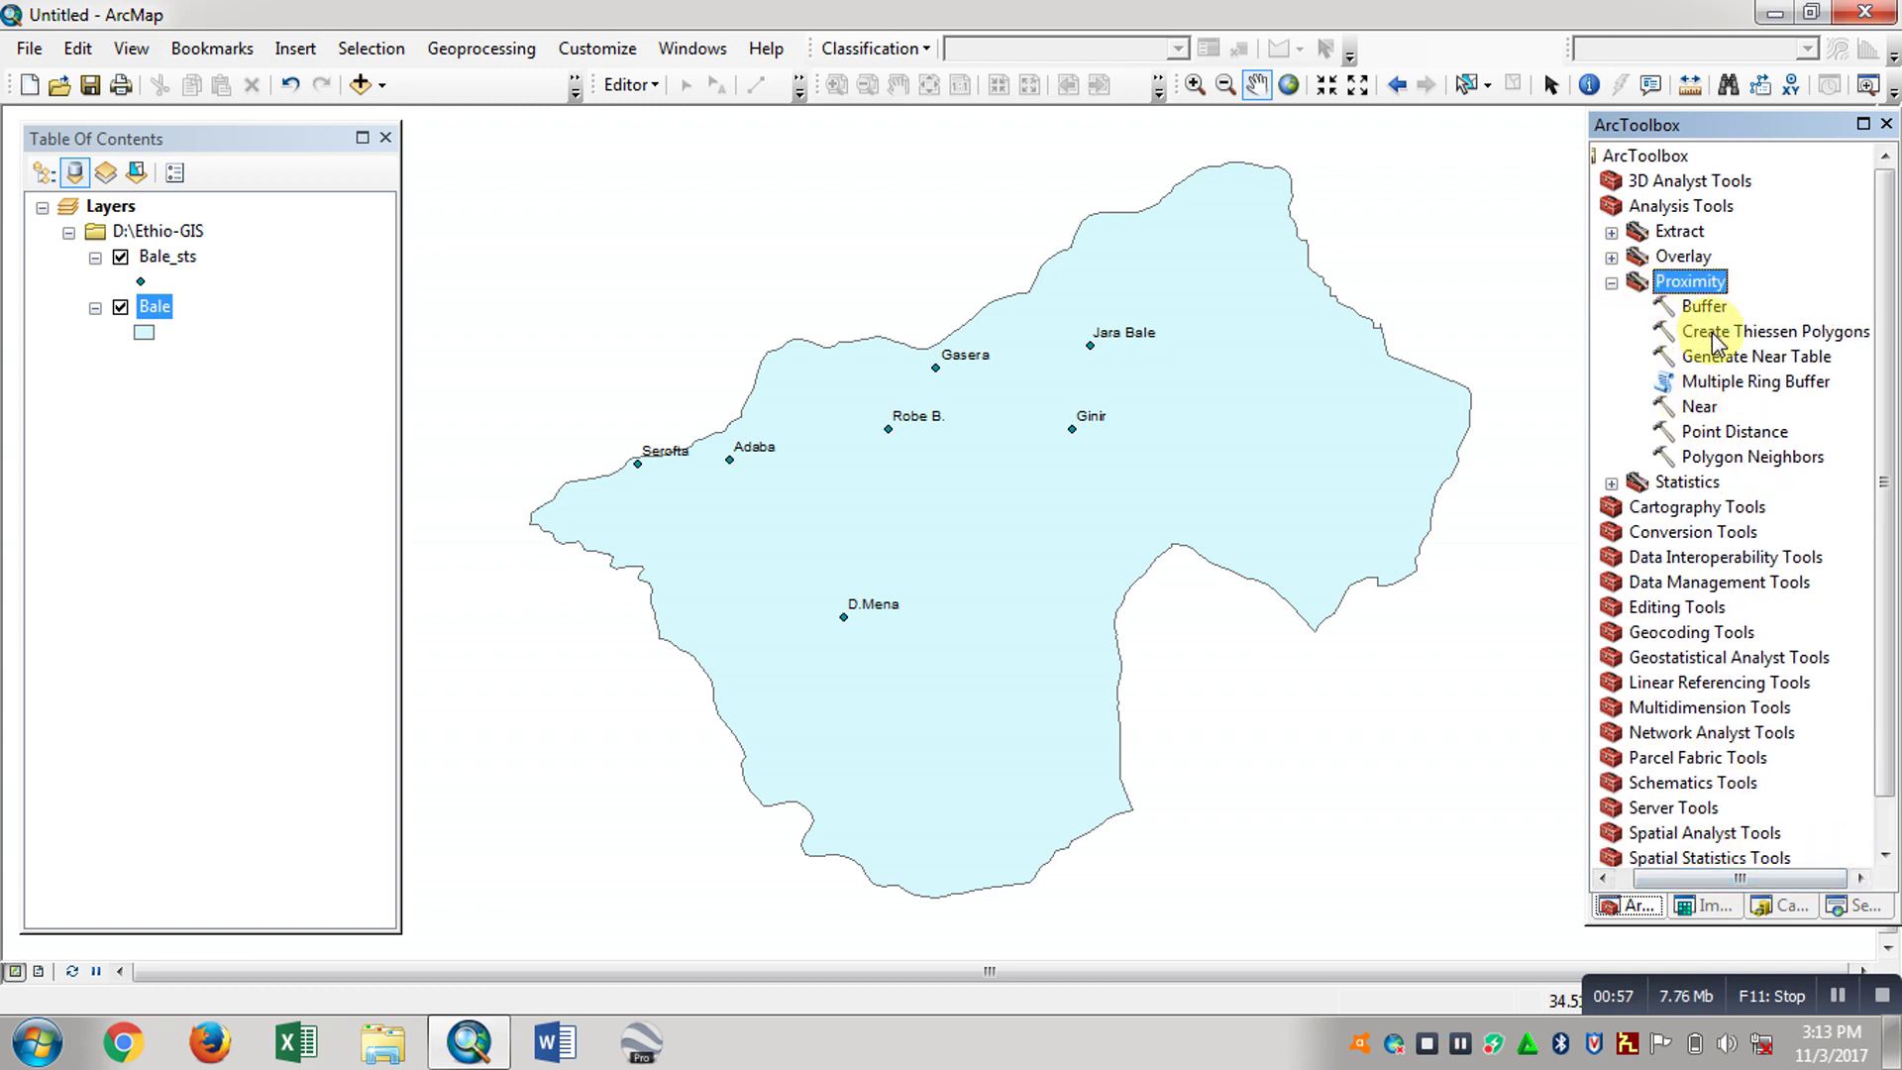
double_click(1801, 334)
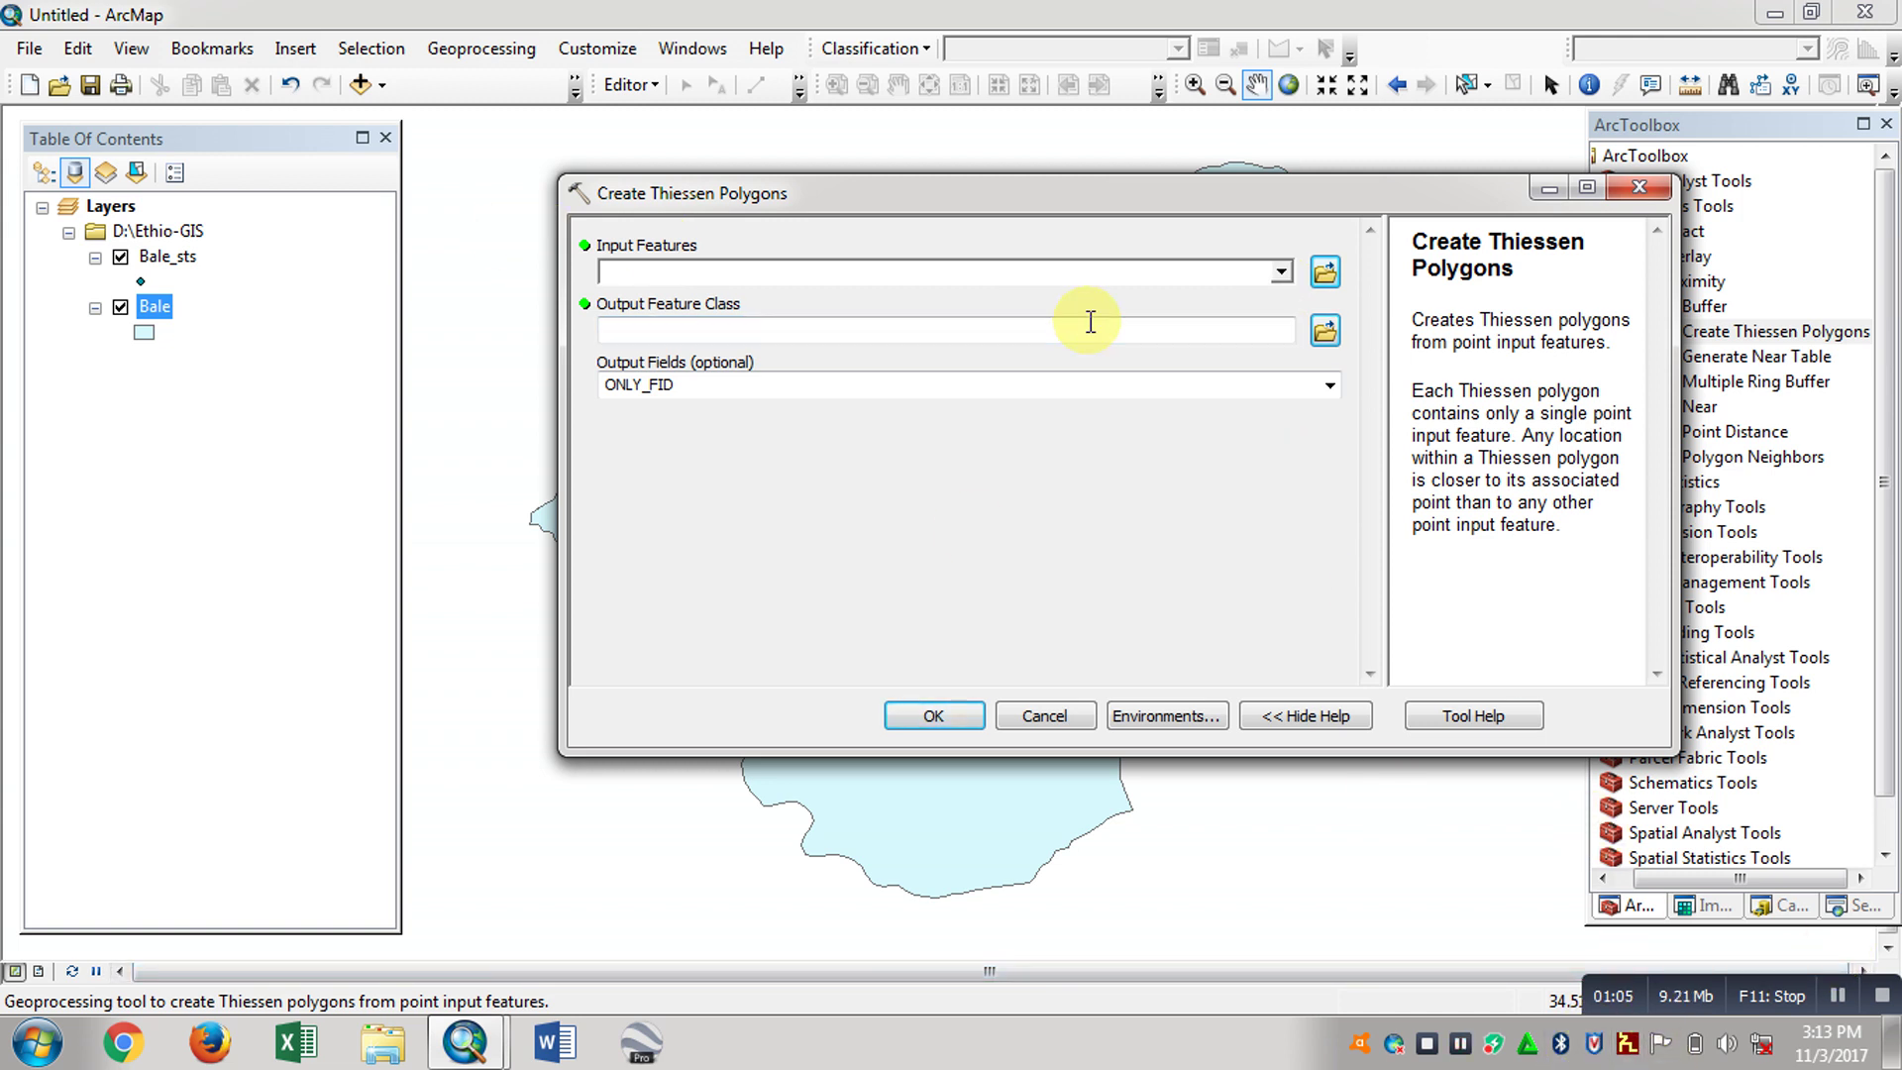
Step: Use Bale_sts as input, output Bale_sts_CreateThi, and keep ALL attribute fields
left_click(1282, 272)
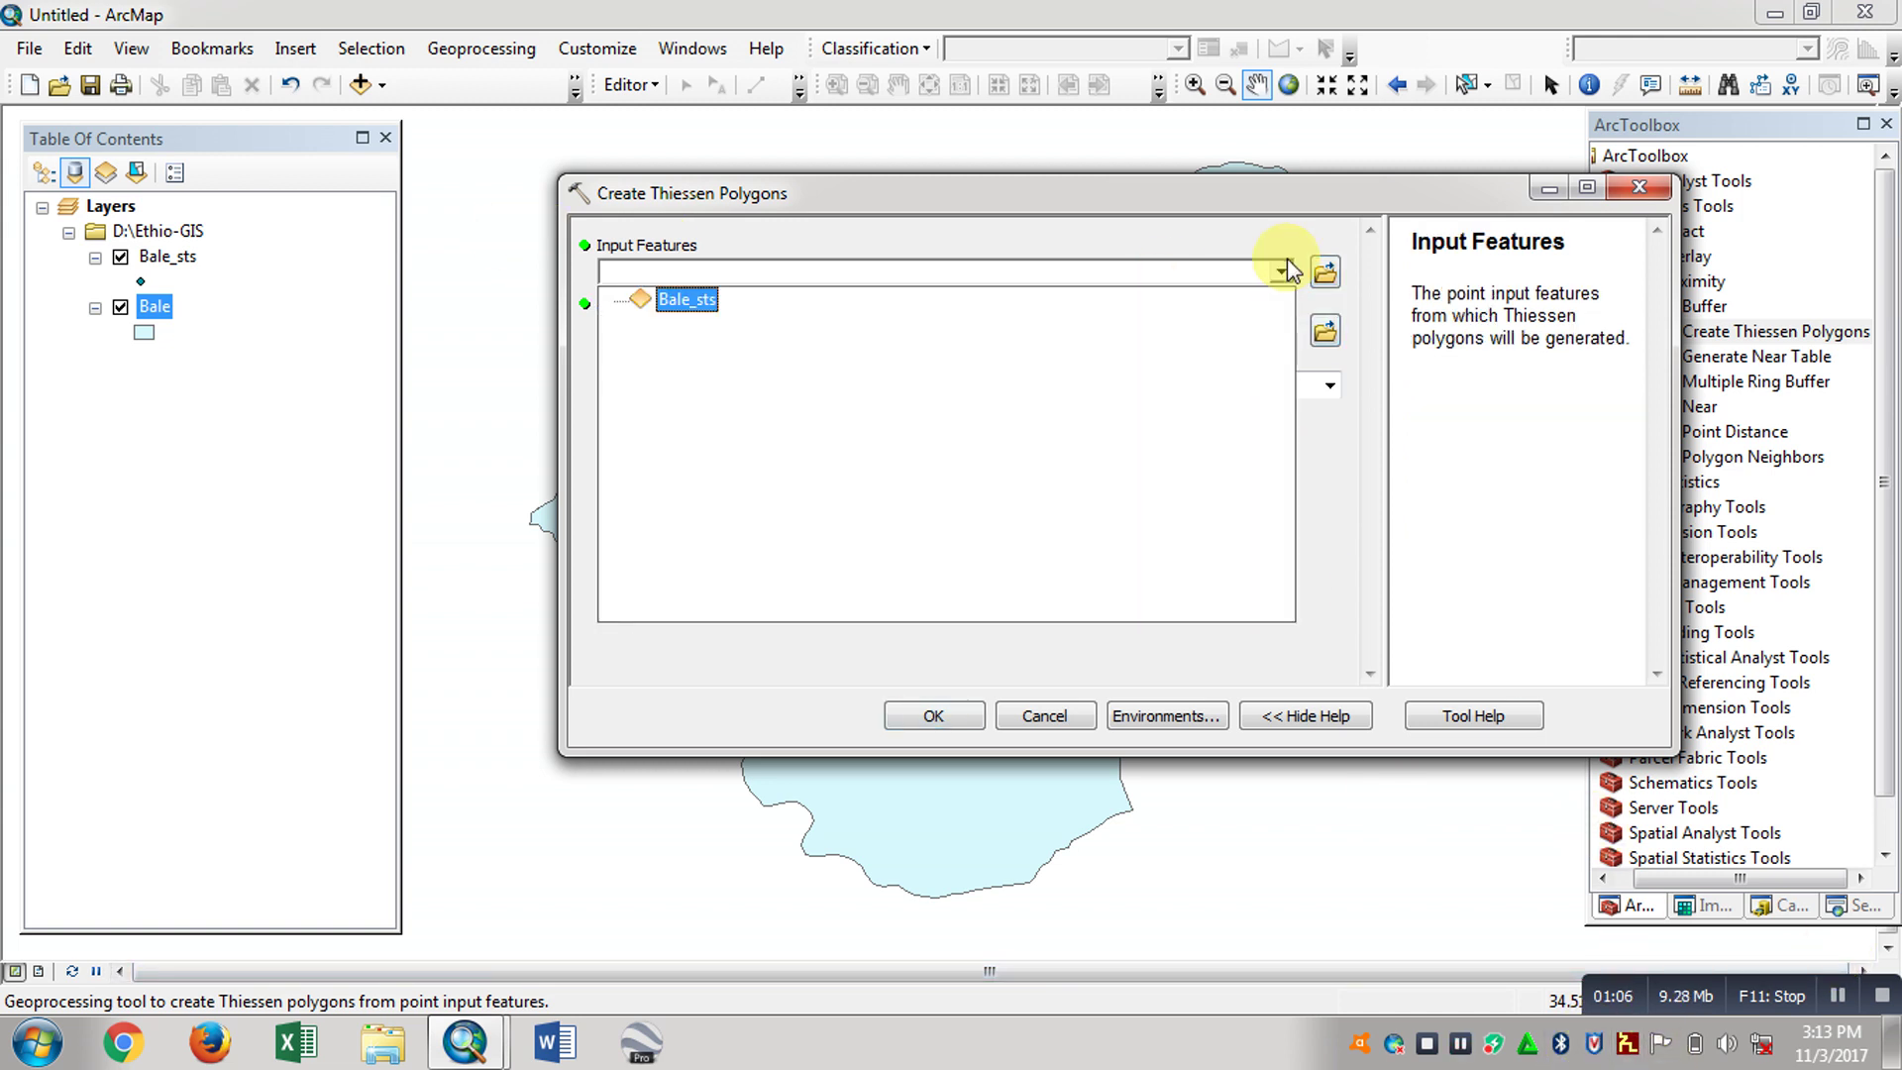
left_click(693, 300)
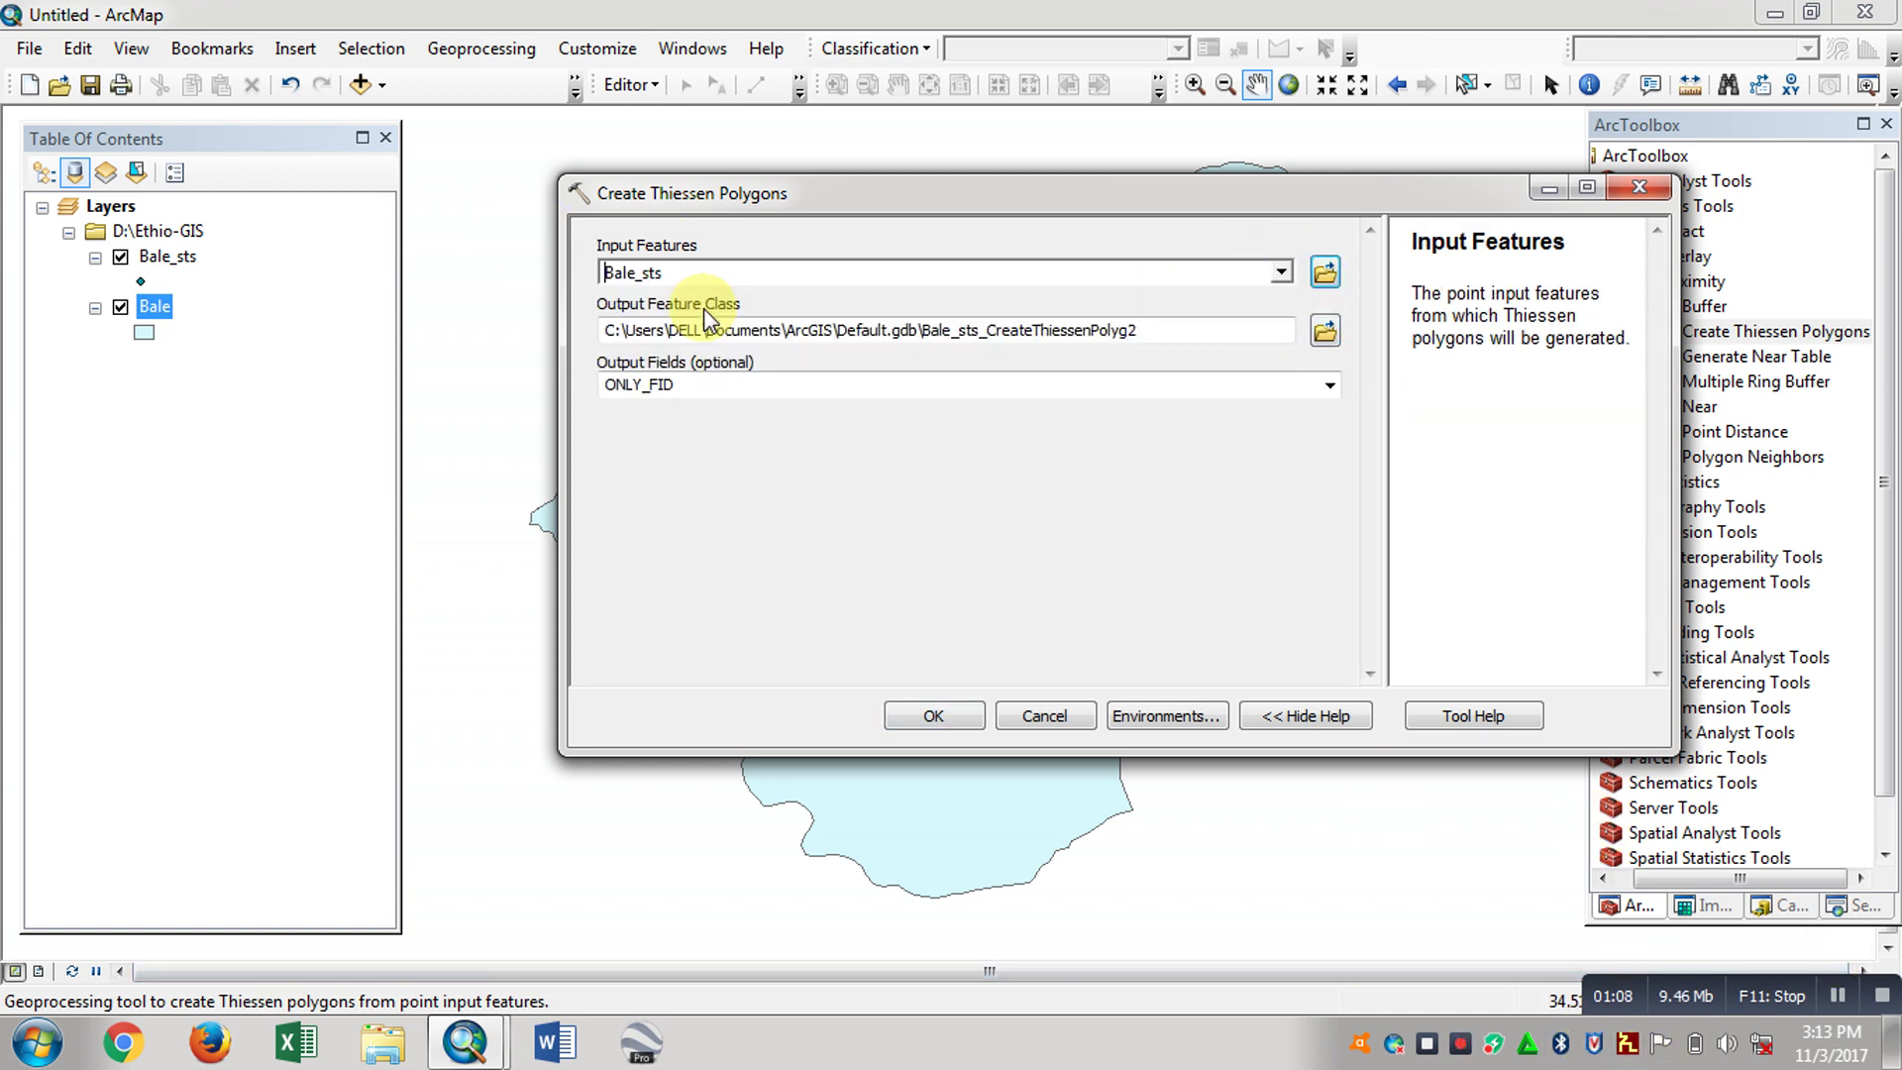
left_click(1192, 337)
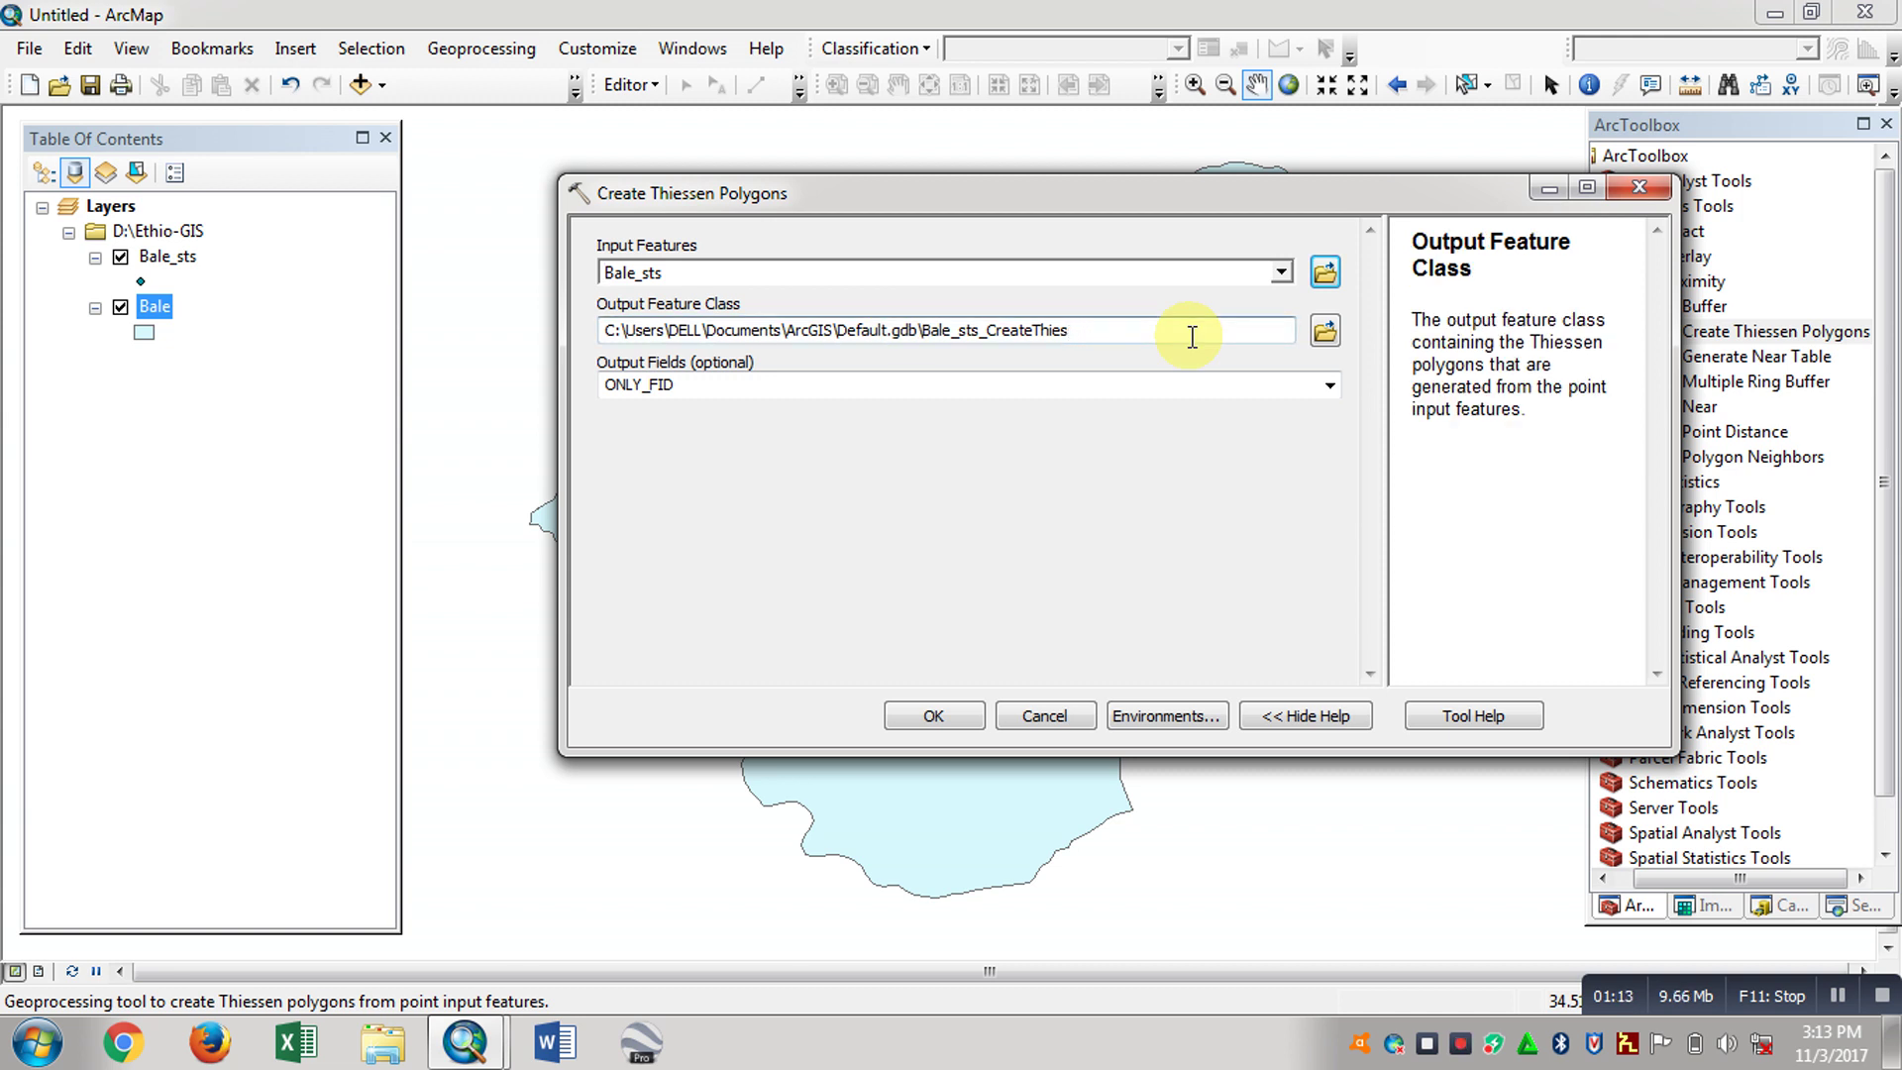
left_click(1328, 386)
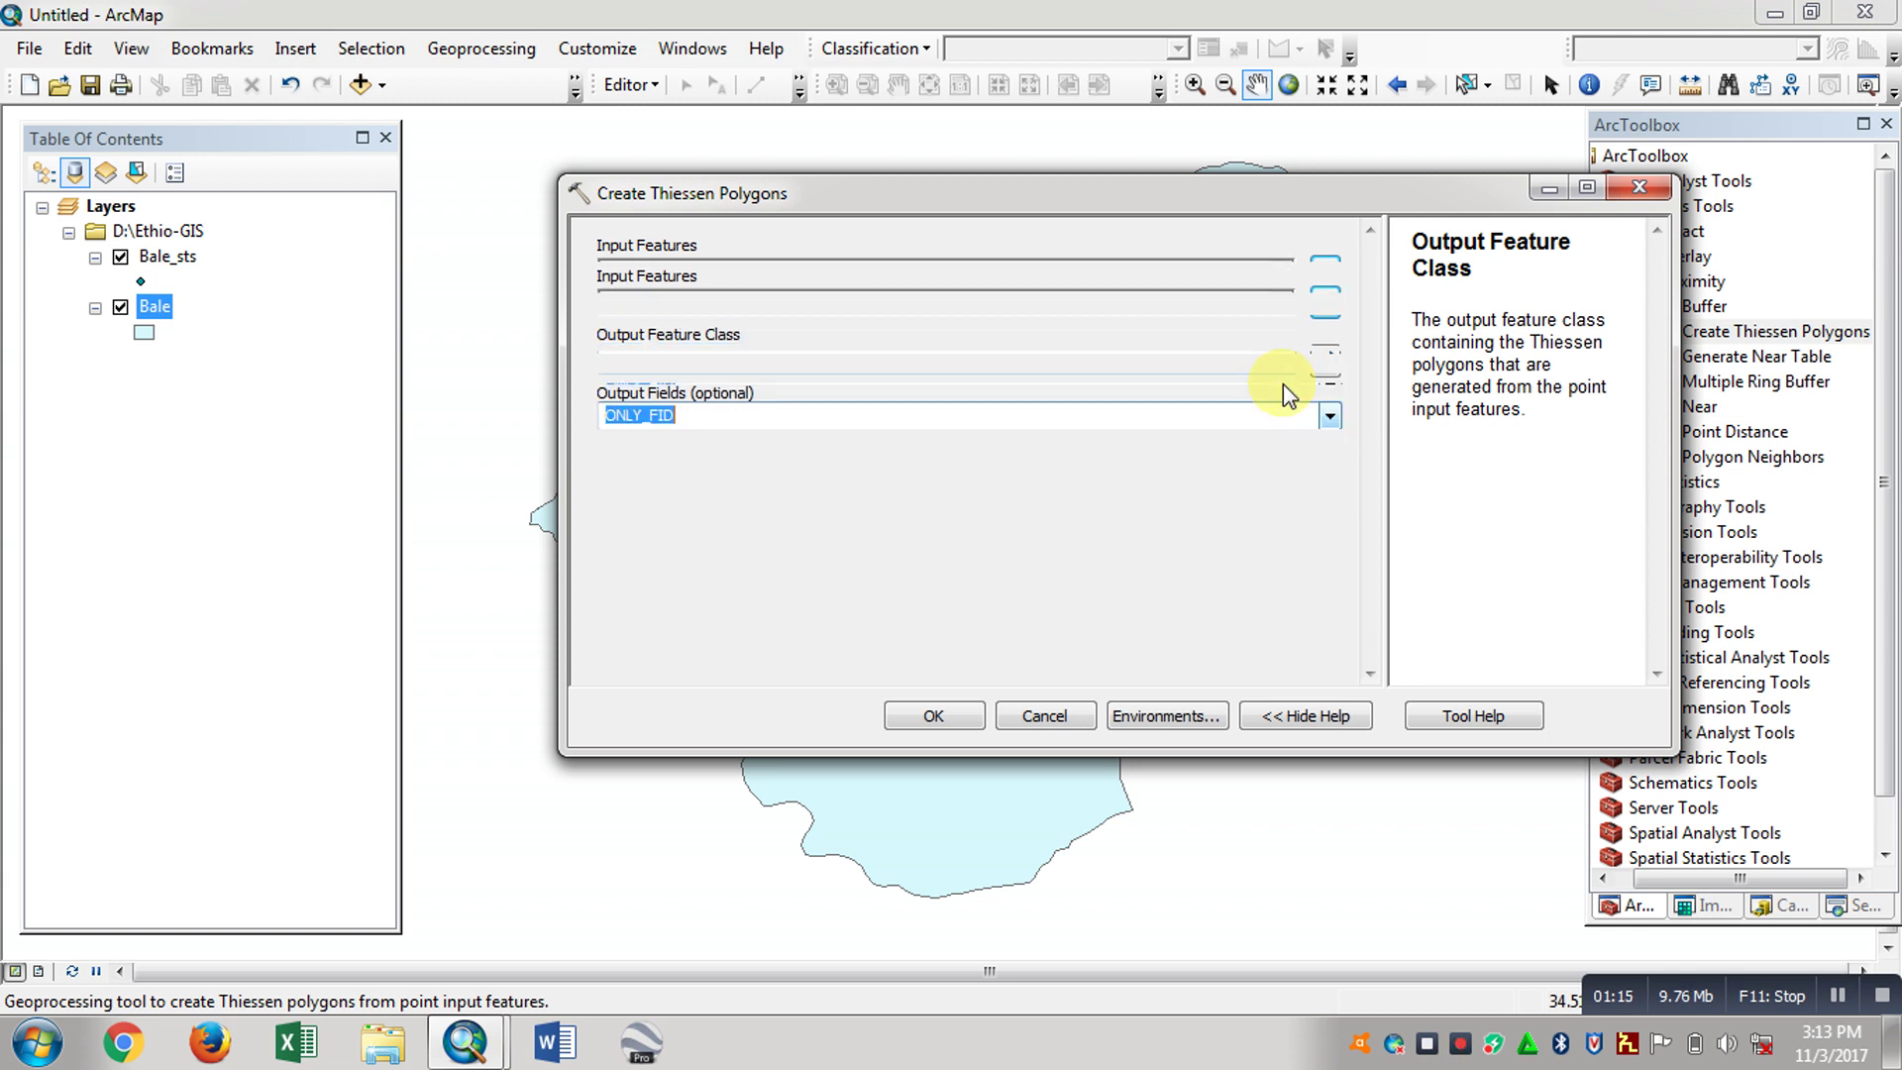
left_click(672, 456)
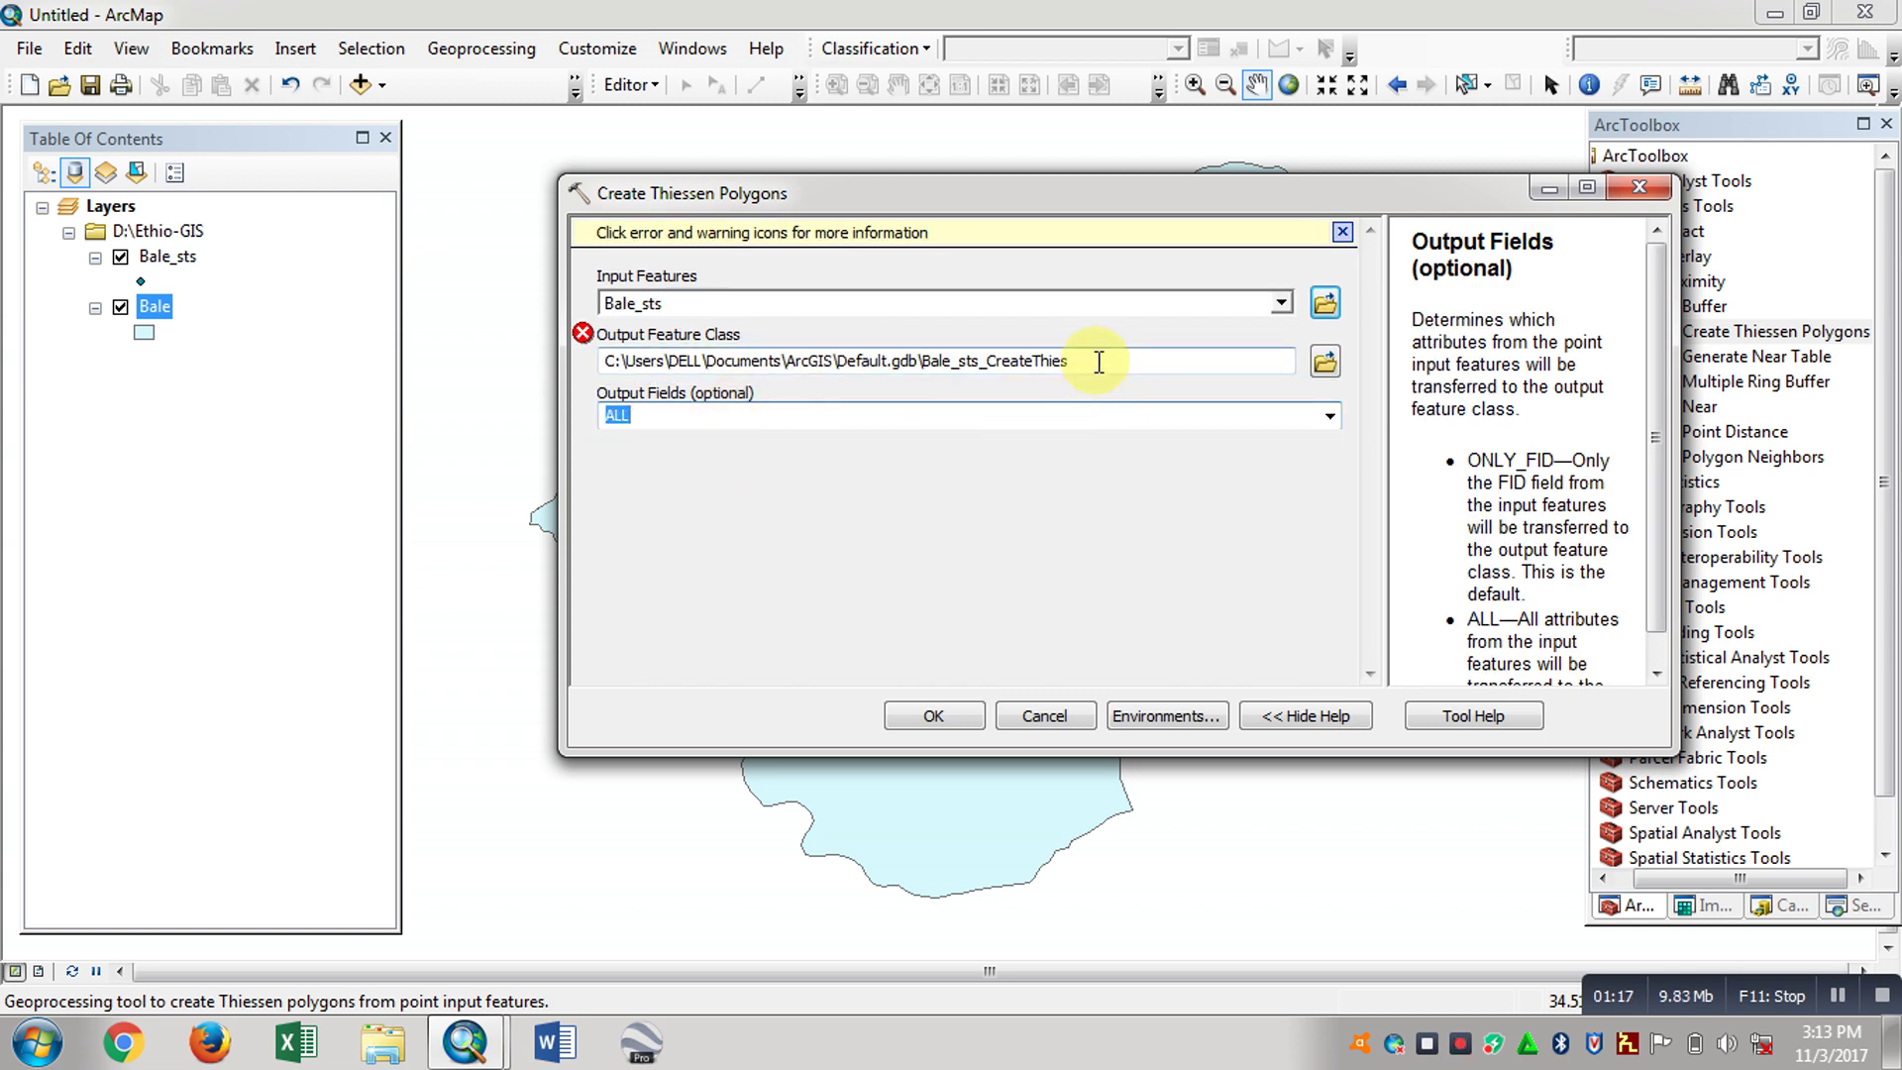
left_click(1098, 361)
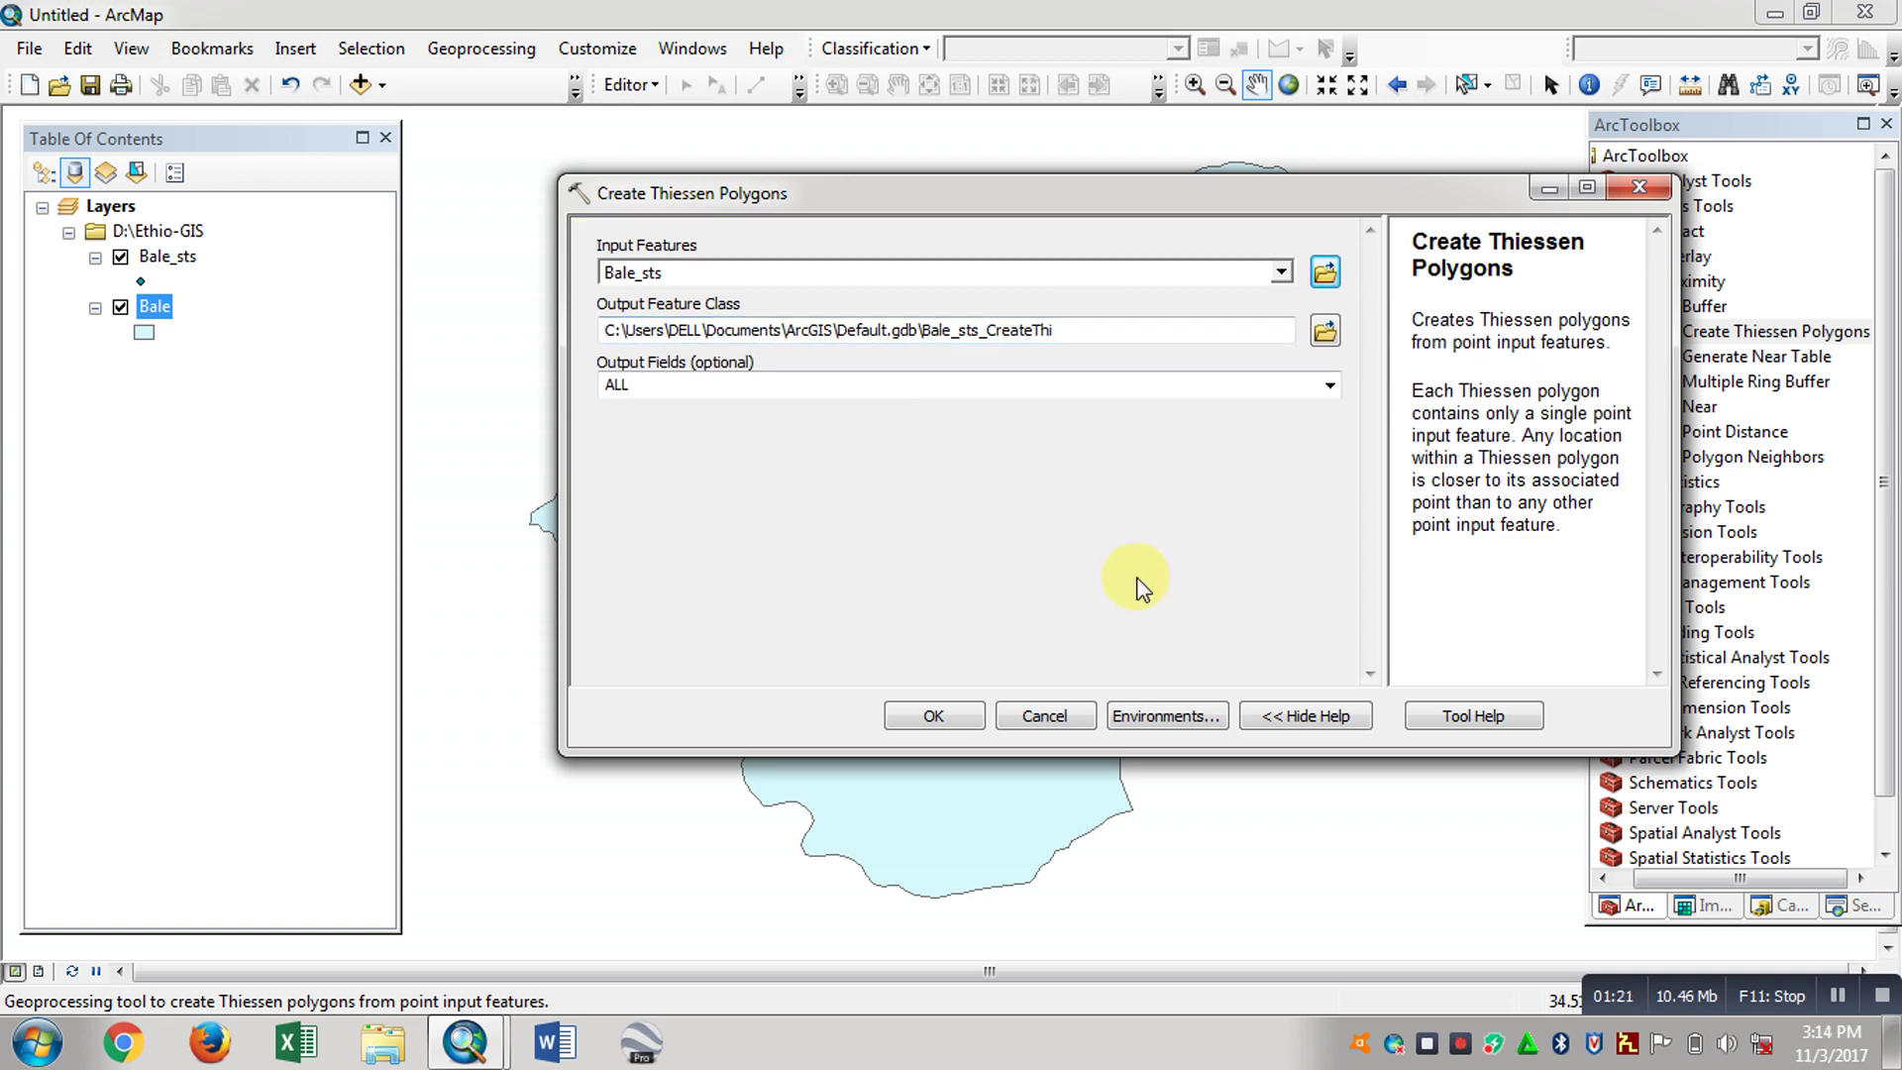
left_click(1158, 721)
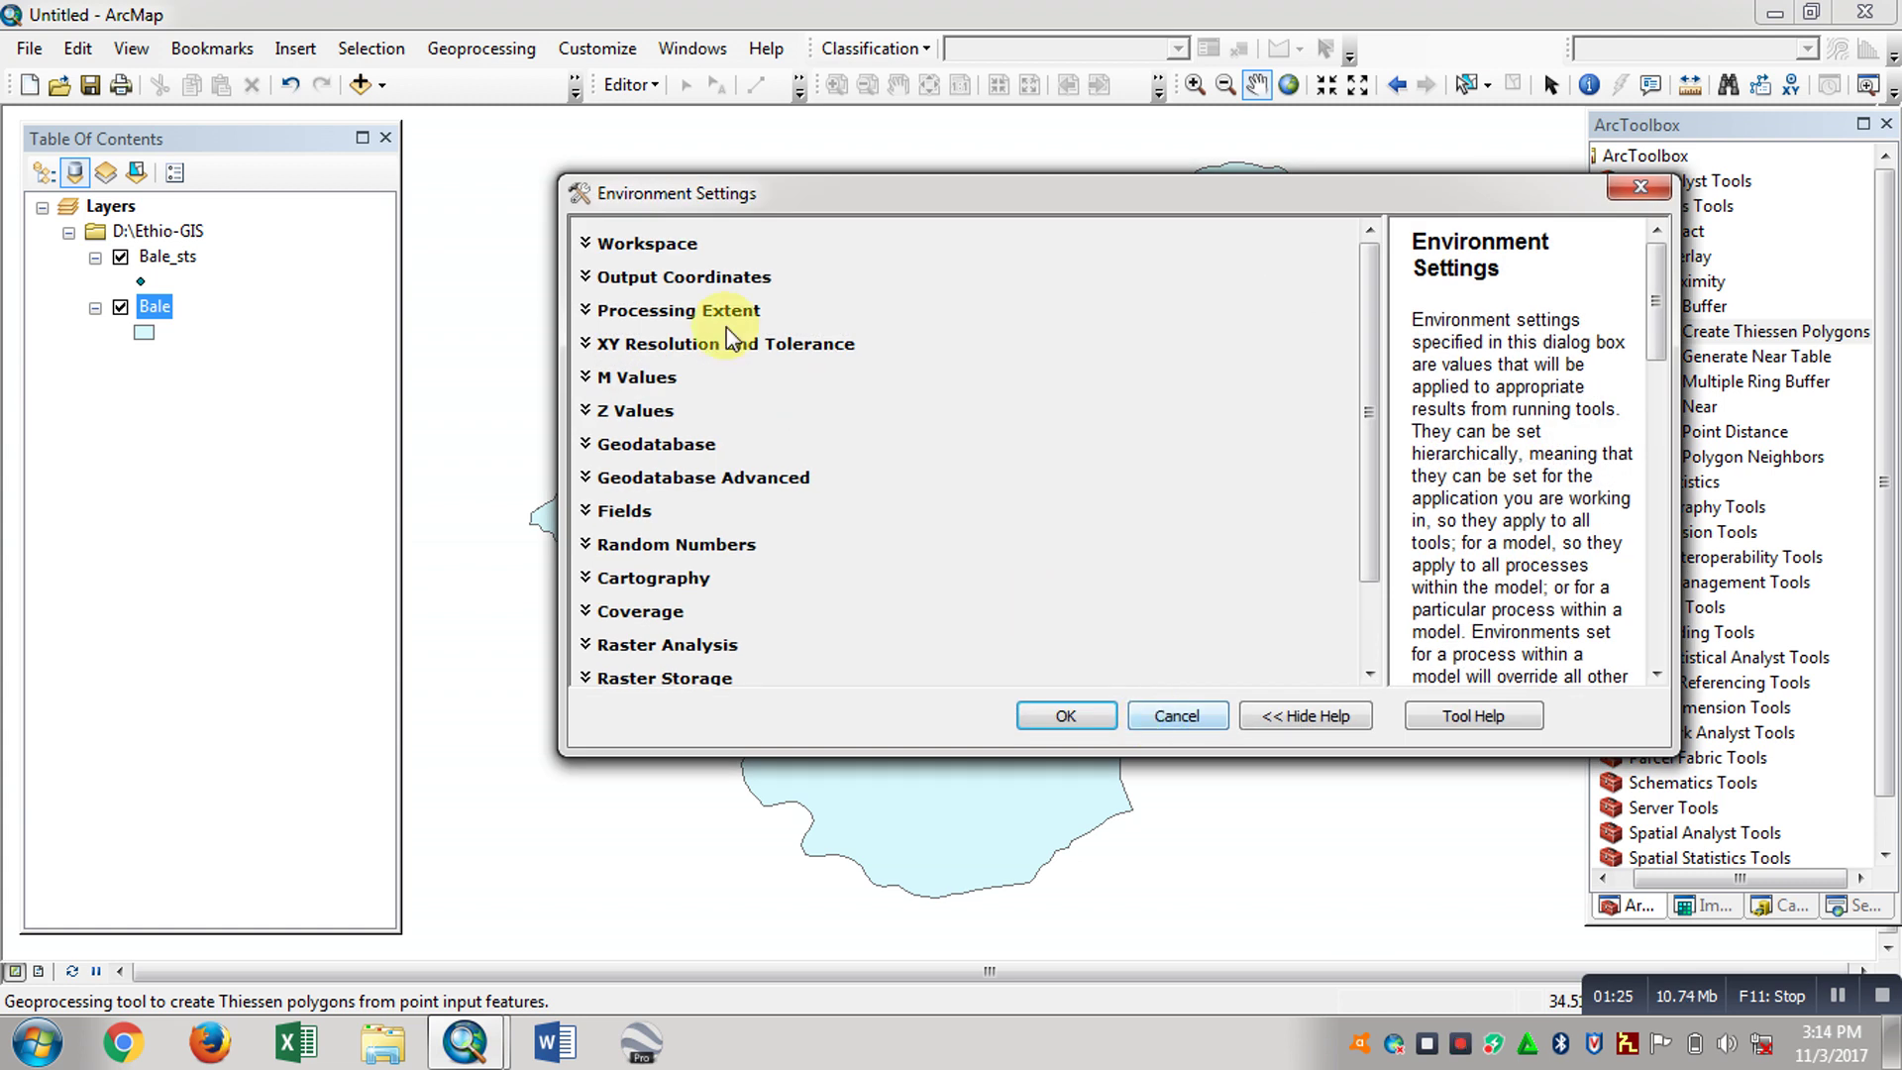
Step: Match the processing extent and raster analysis mask to Bale, then run the tool
left_click(679, 313)
left_click(1157, 349)
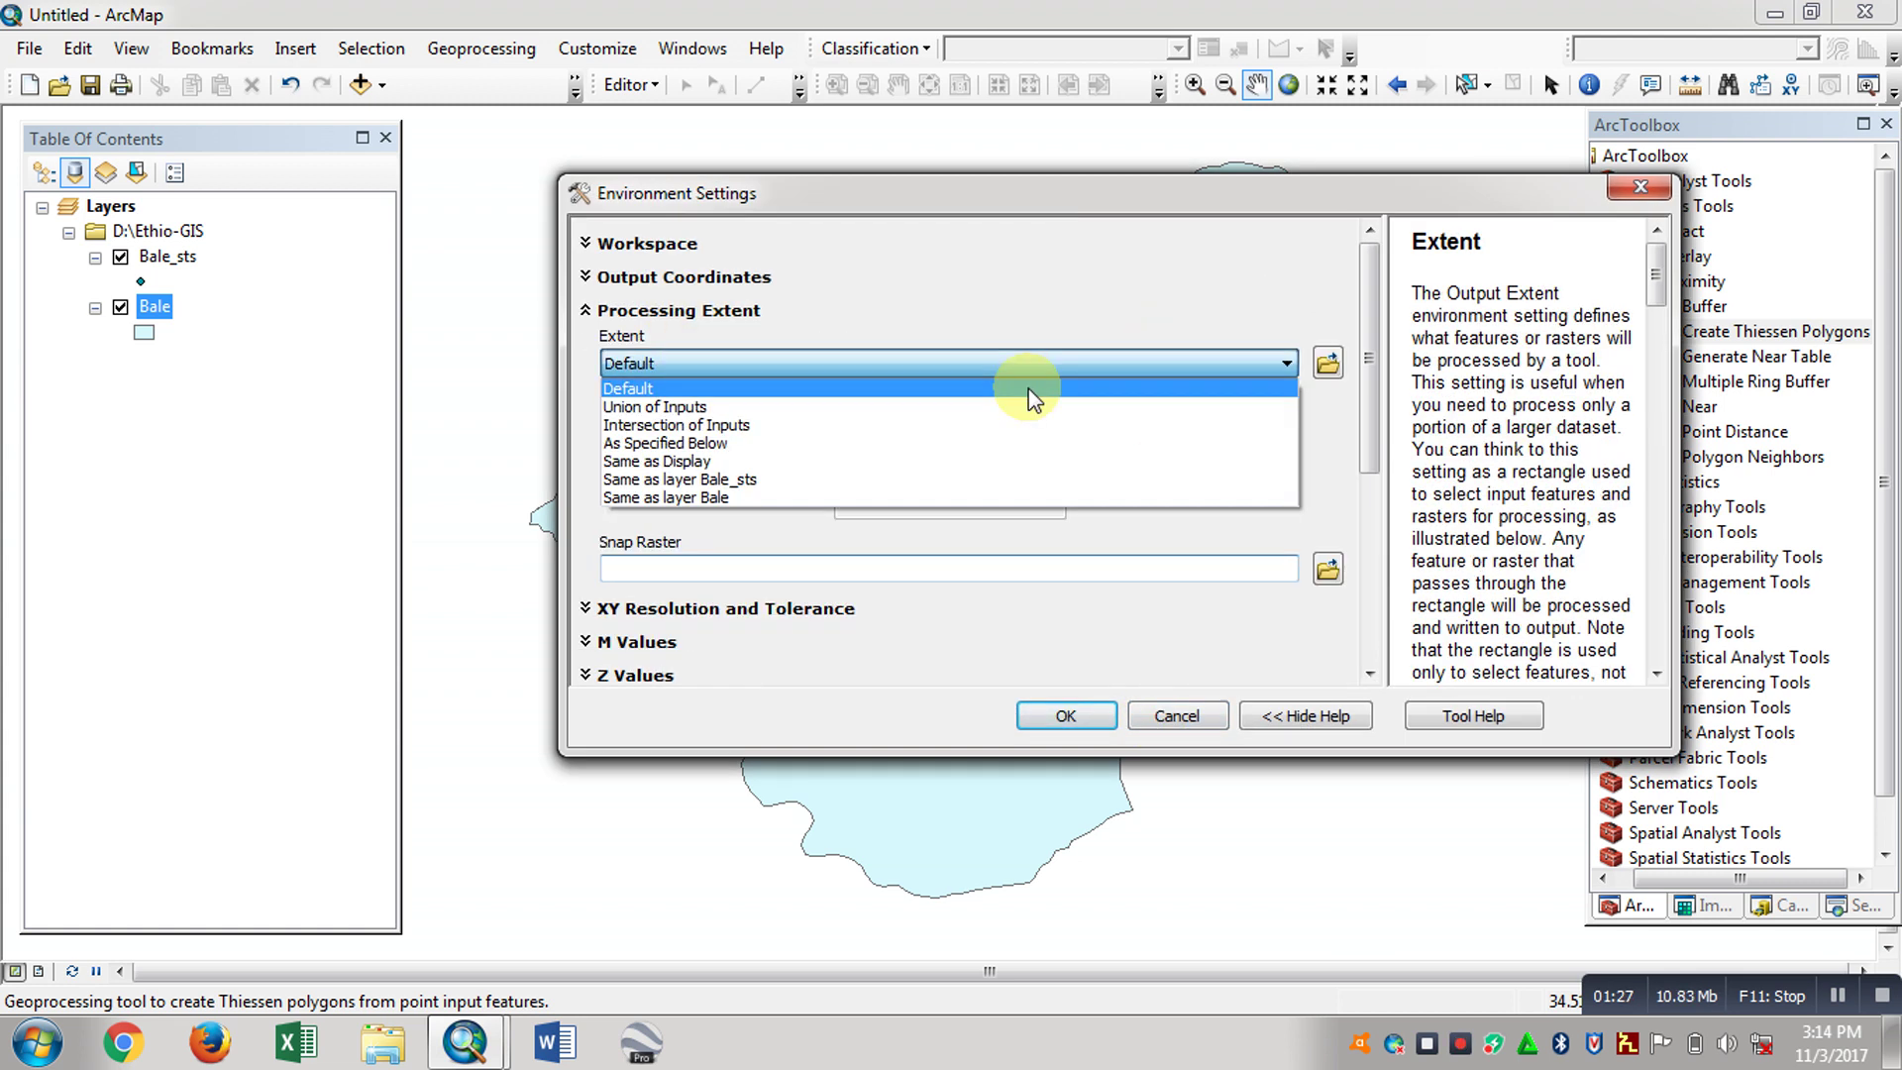
left_click(676, 500)
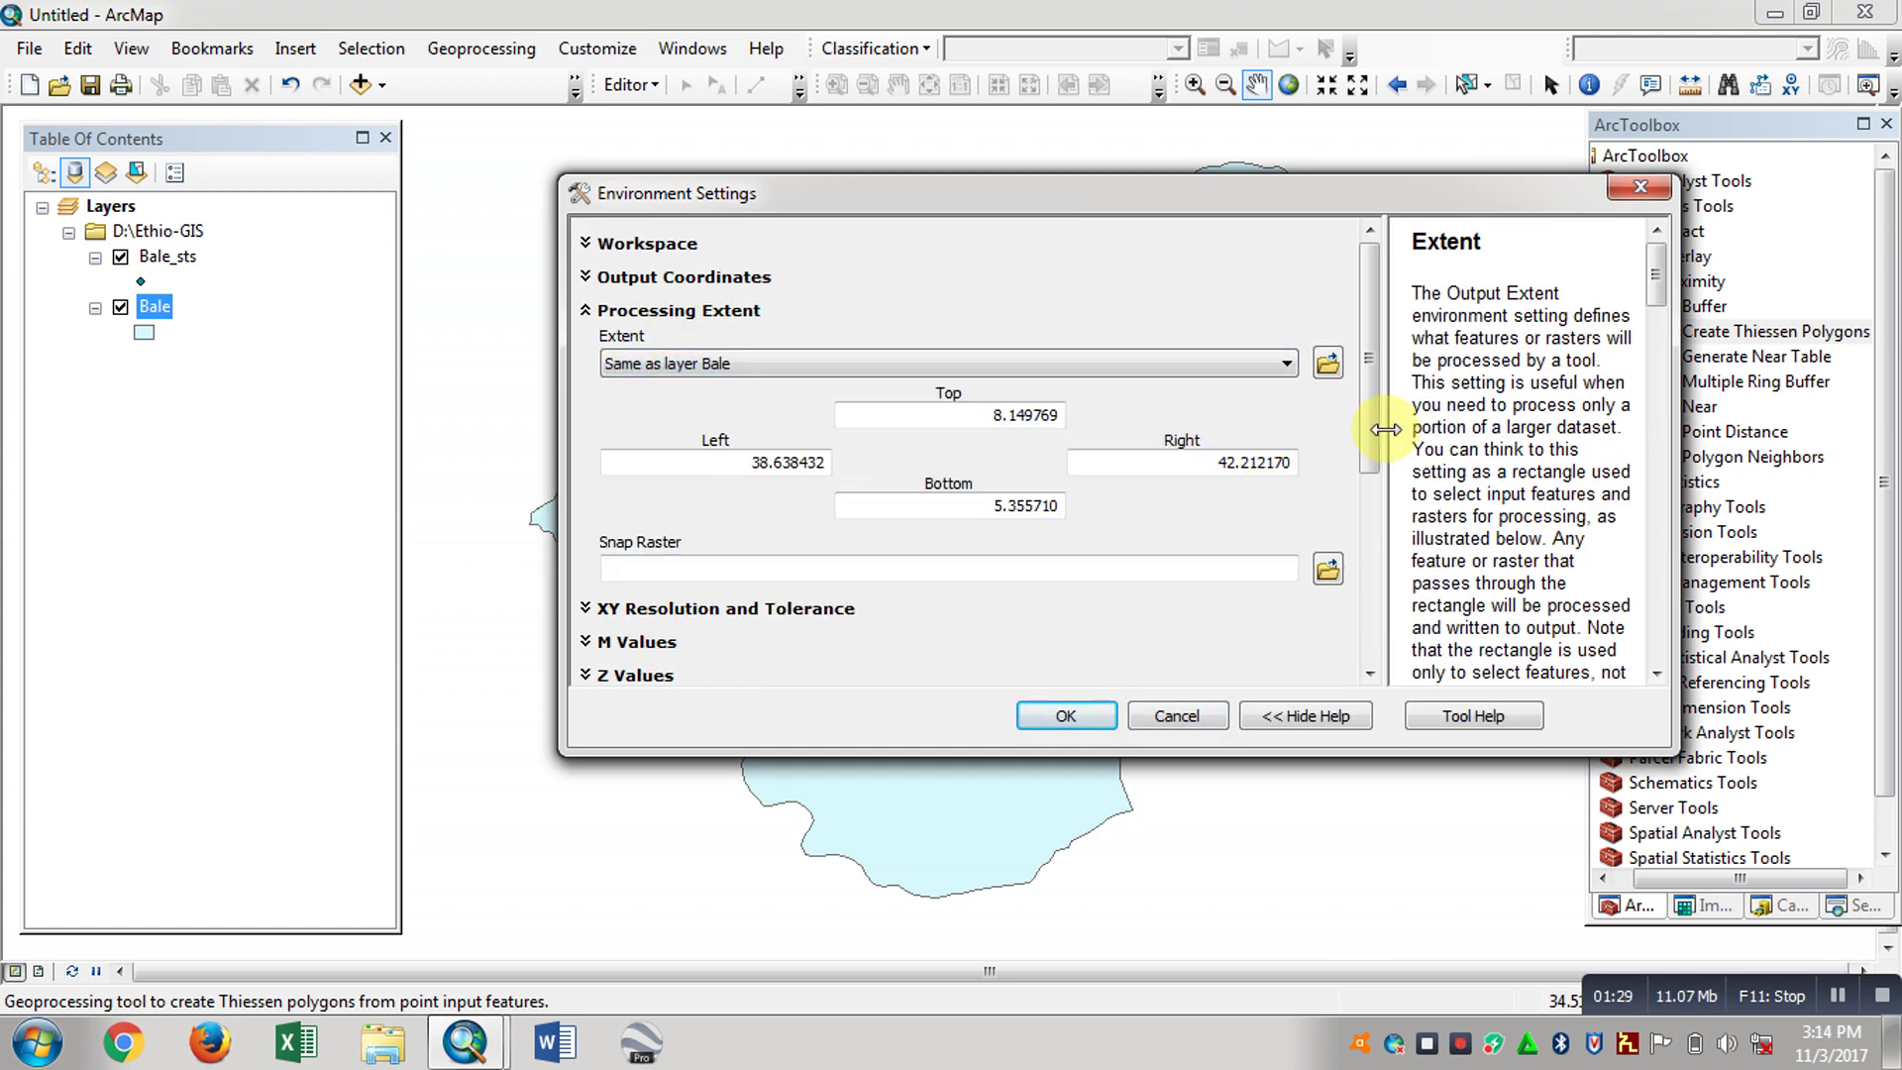
left_click_drag(1371, 416, 1374, 635)
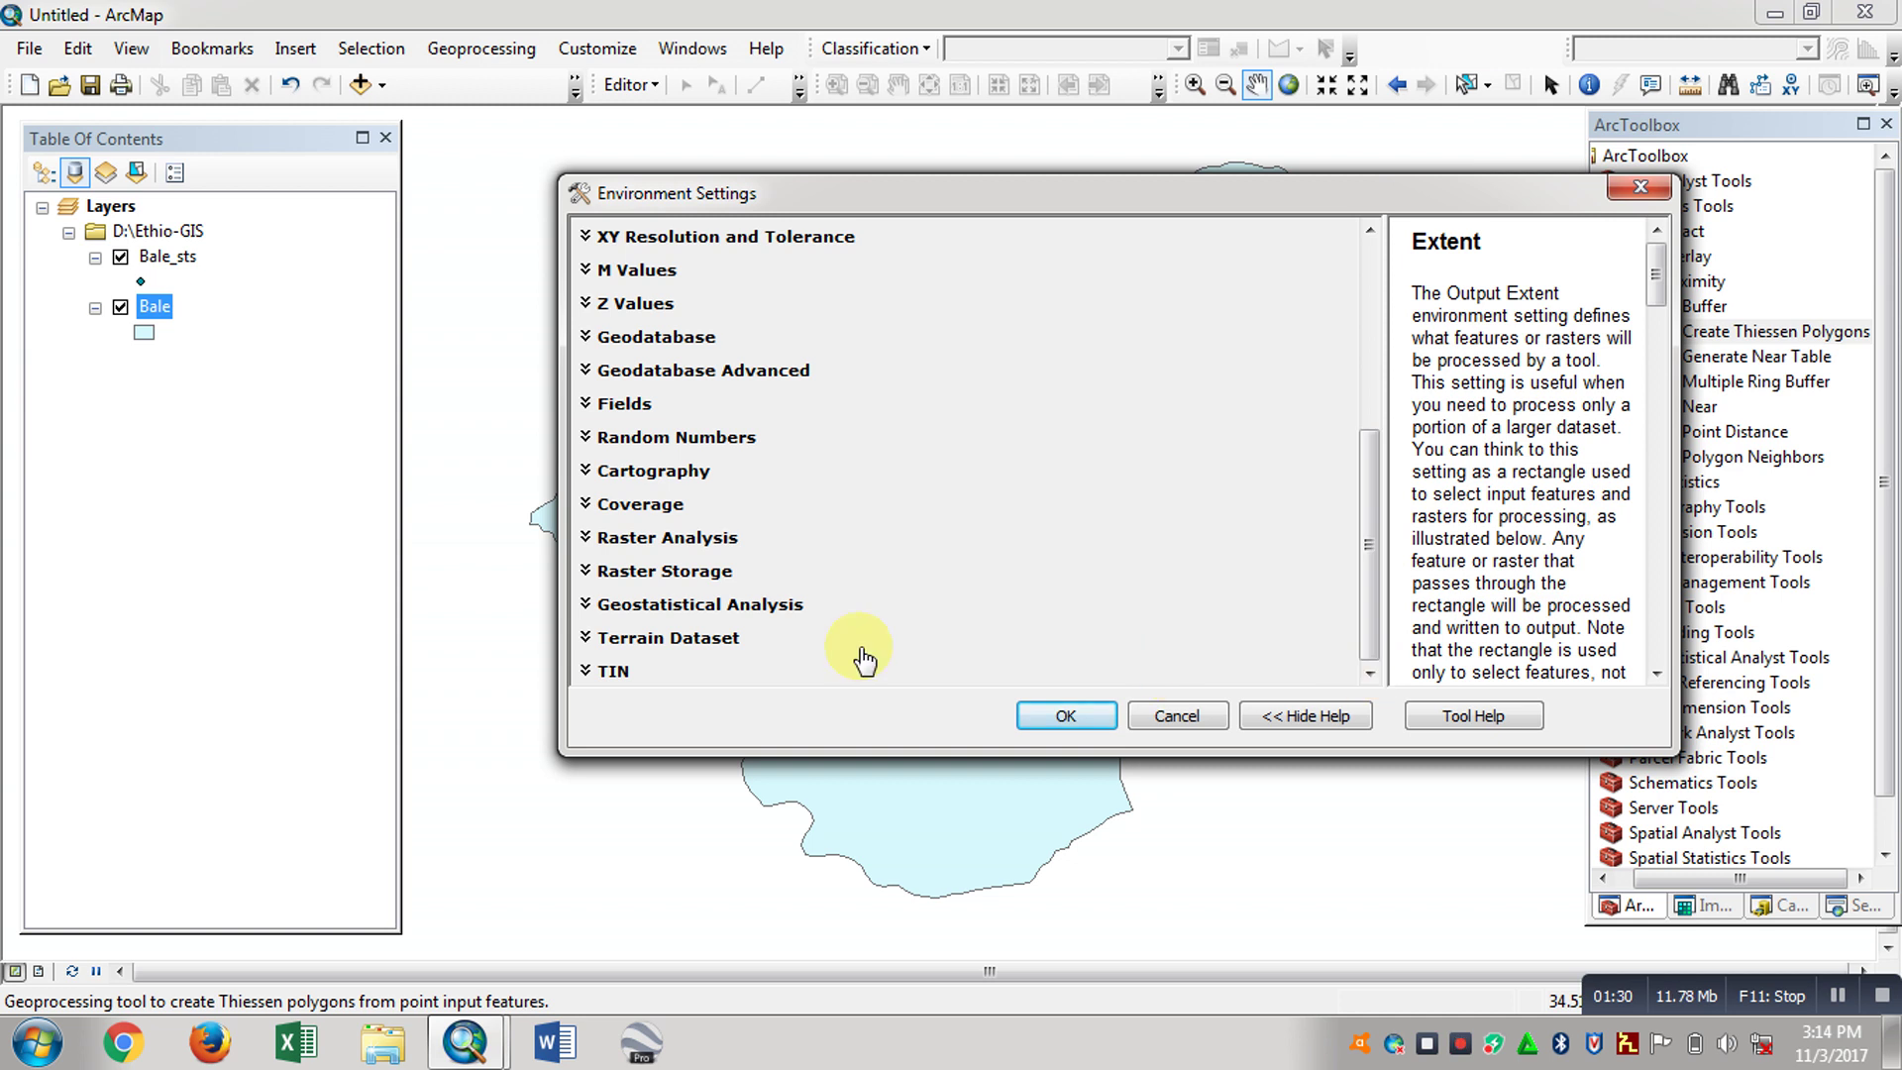
left_click(671, 540)
left_click_drag(1356, 519, 1376, 624)
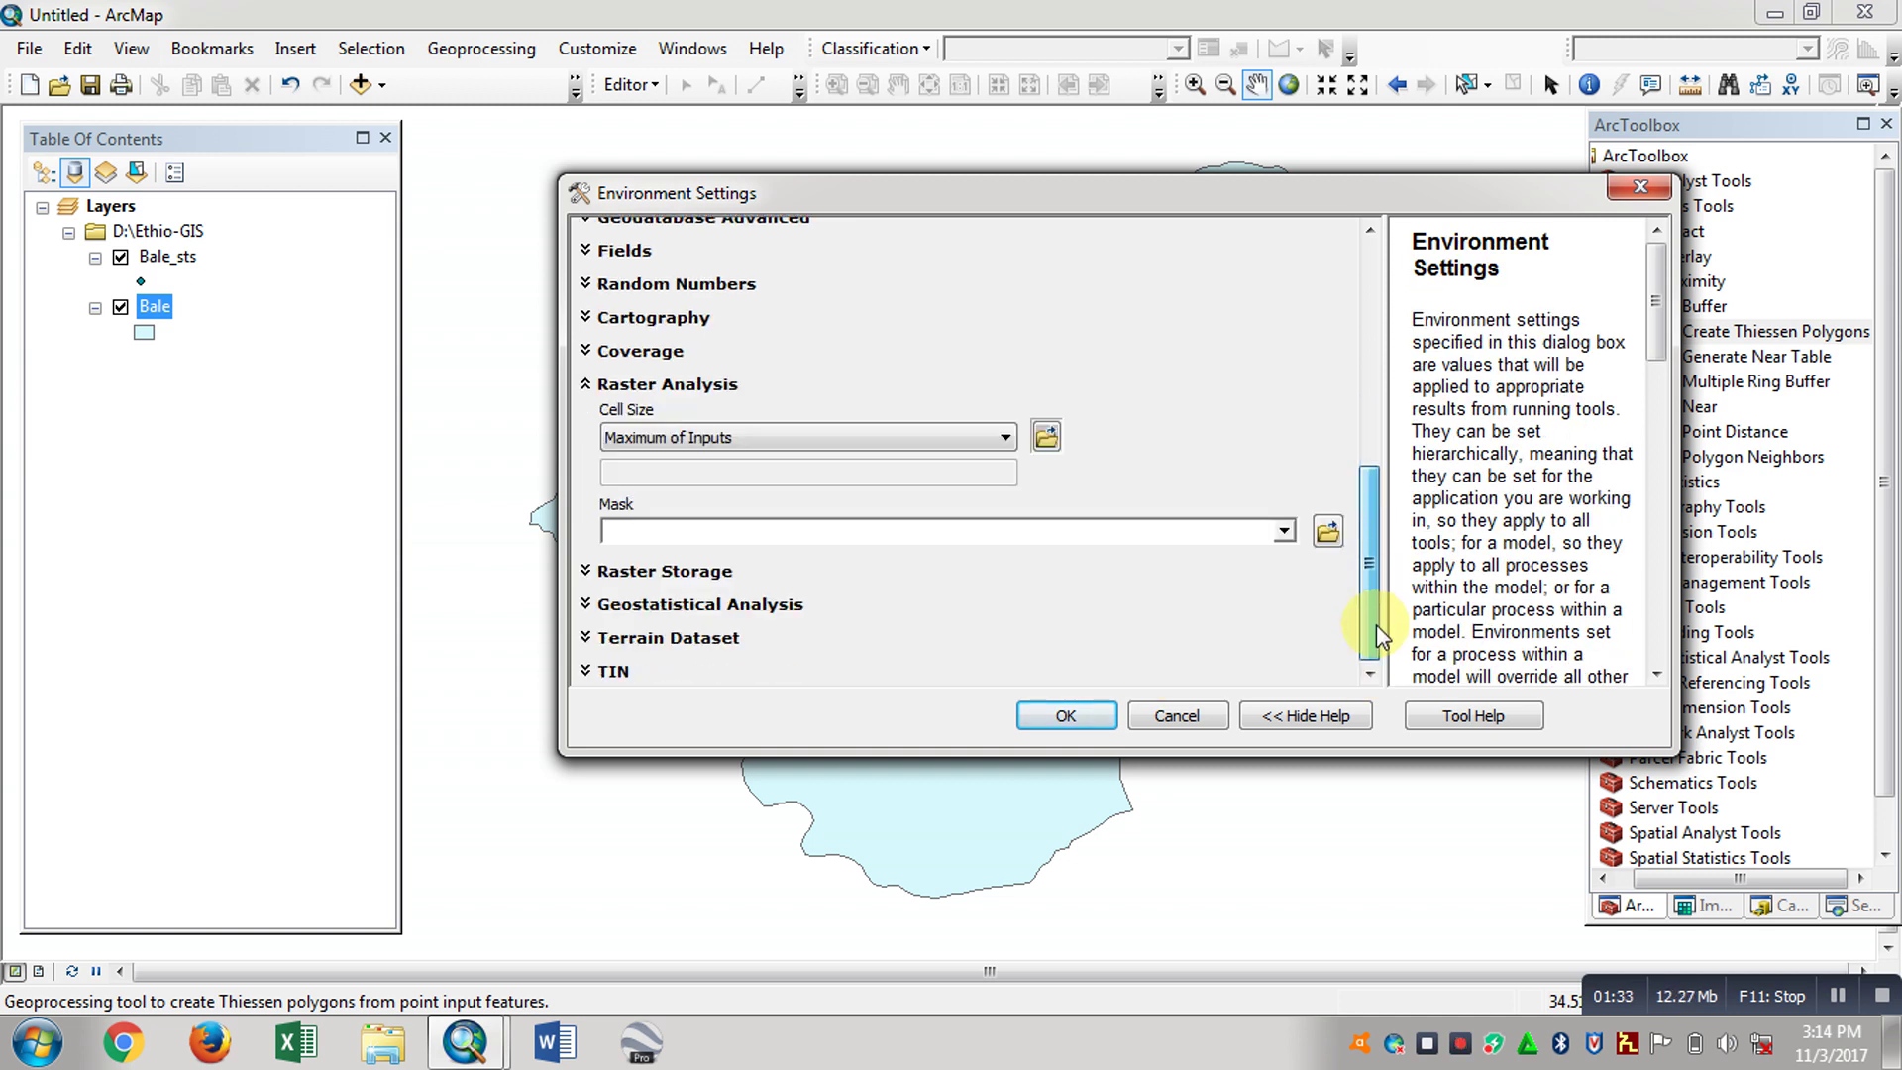
left_click(1284, 532)
left_click(677, 584)
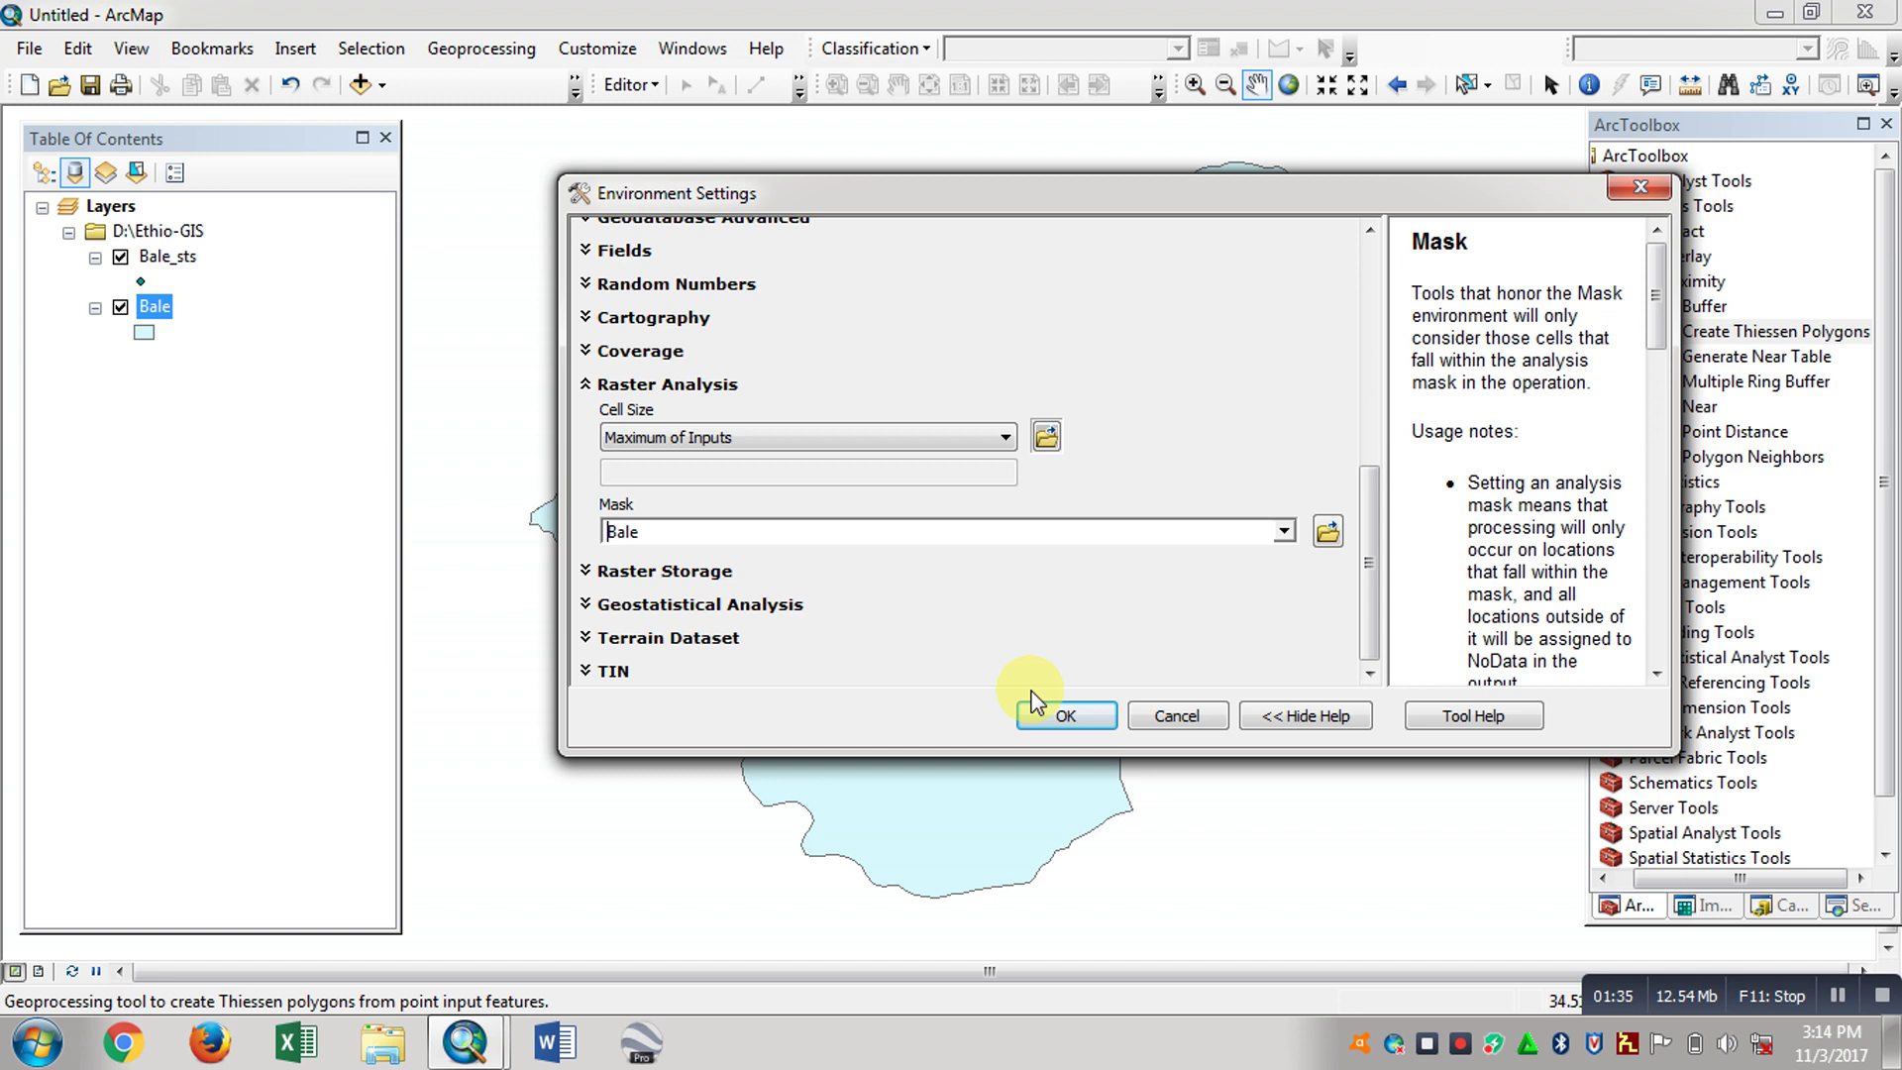
left_click(1067, 715)
left_click(931, 711)
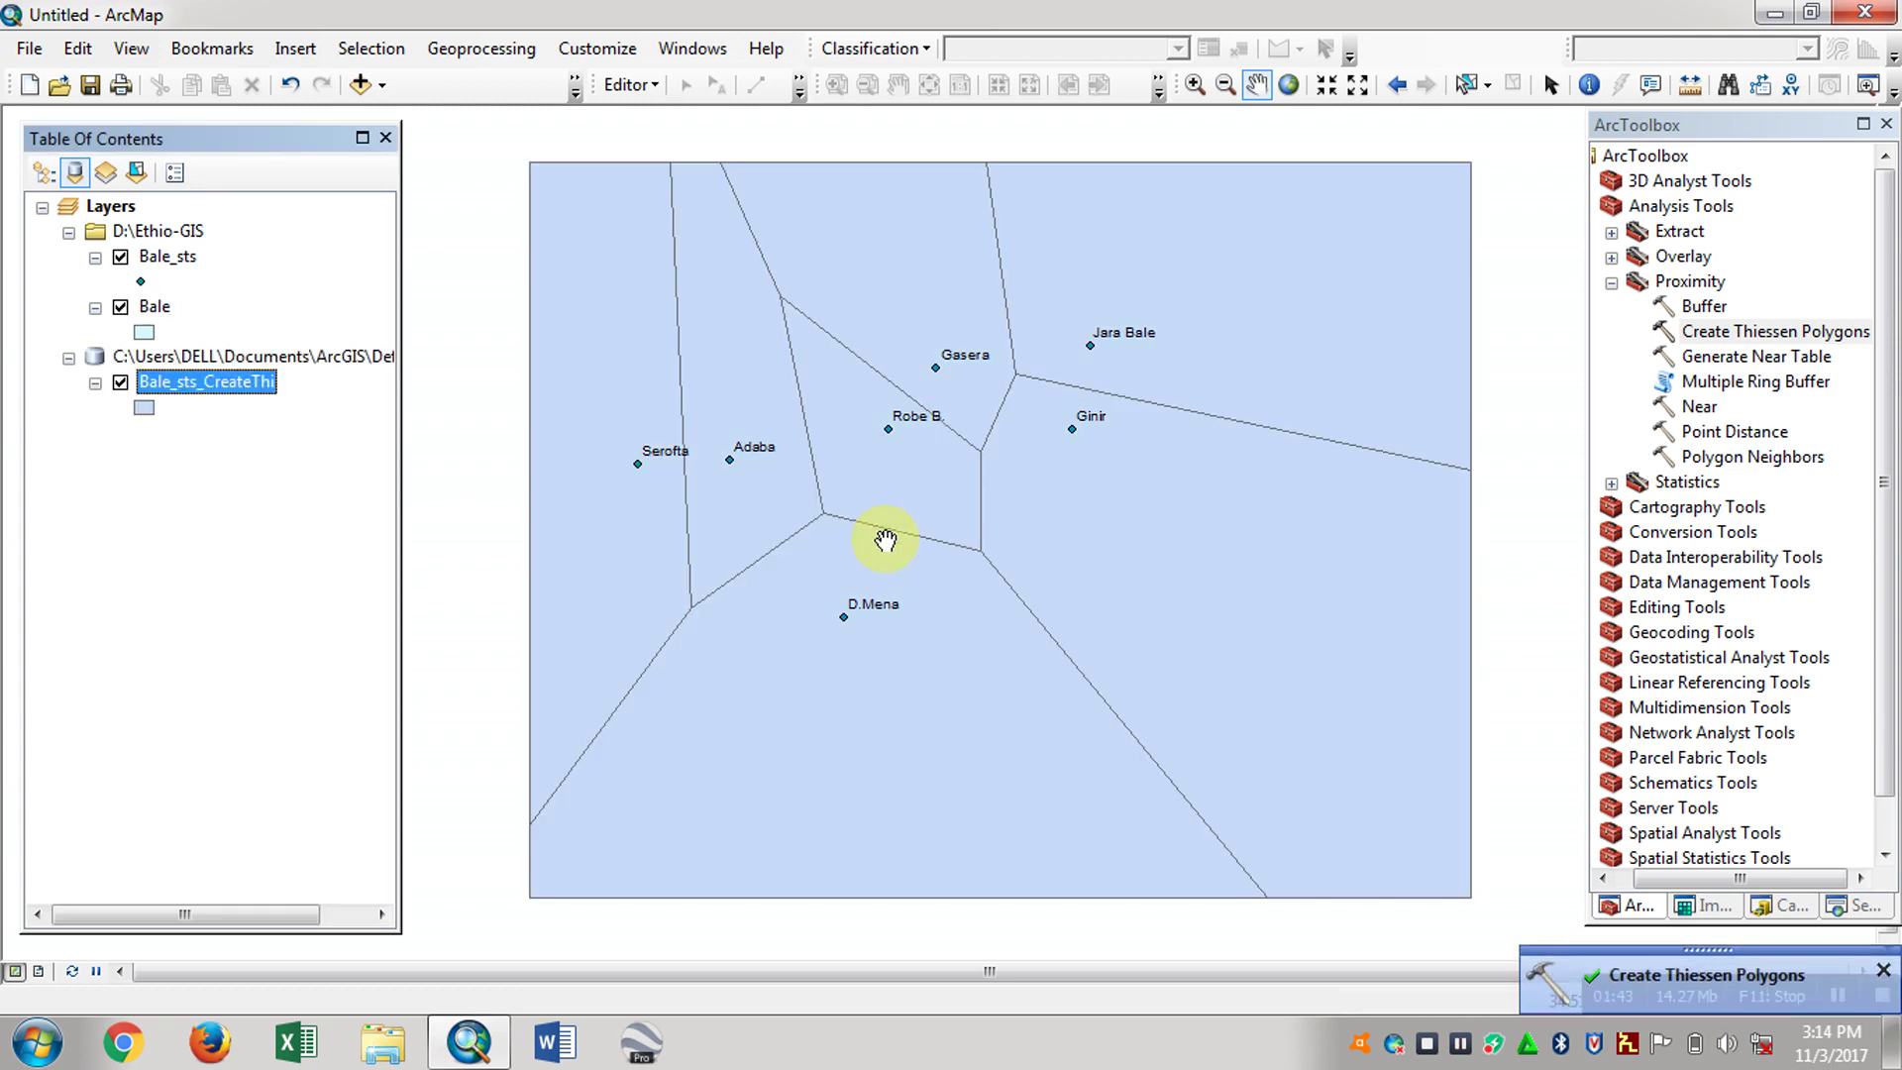
Step: Give the Bale_sts_CreateThi layer a Hollow fill symbol
left_click(144, 407)
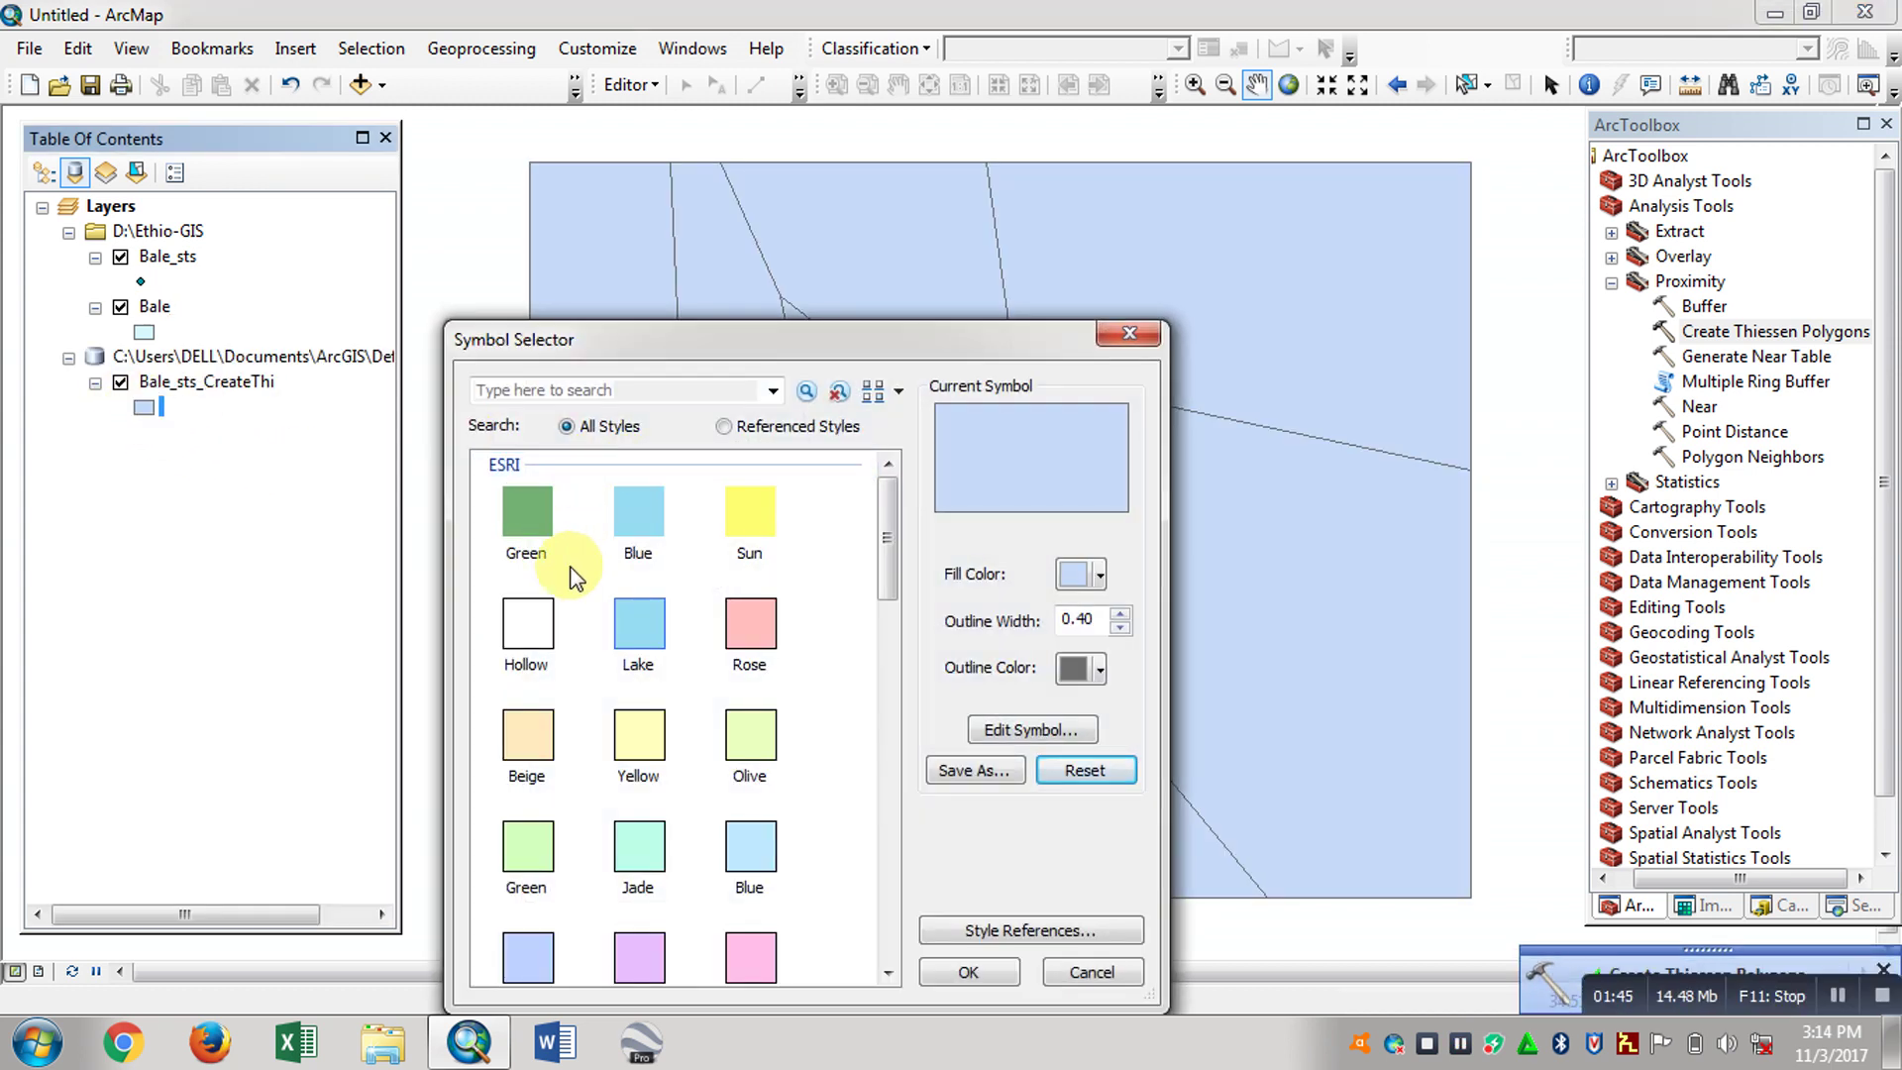
double_click(527, 620)
scroll(1053, 539, "down", 1)
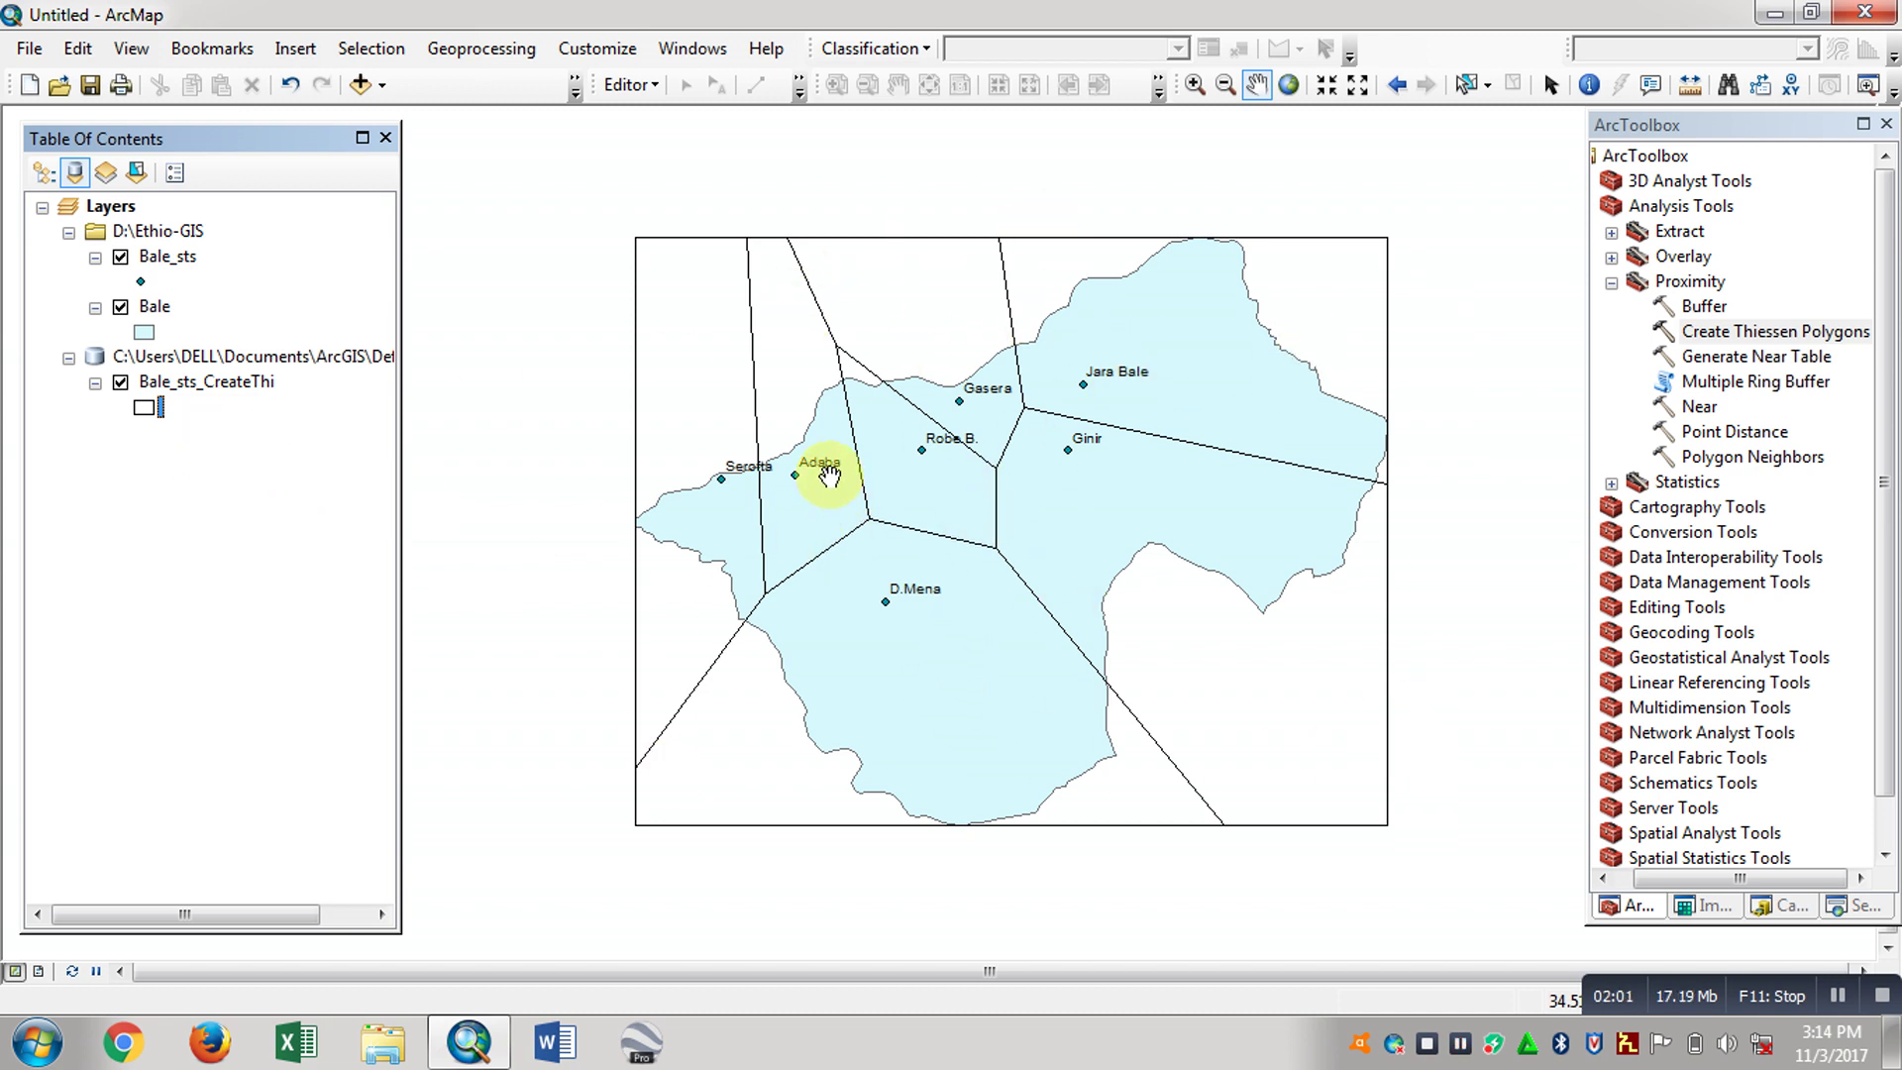
Step: Clip Bale_sts_CreateThi to the Bale boundary using the Extract > Clip tool
left_click(1774, 878)
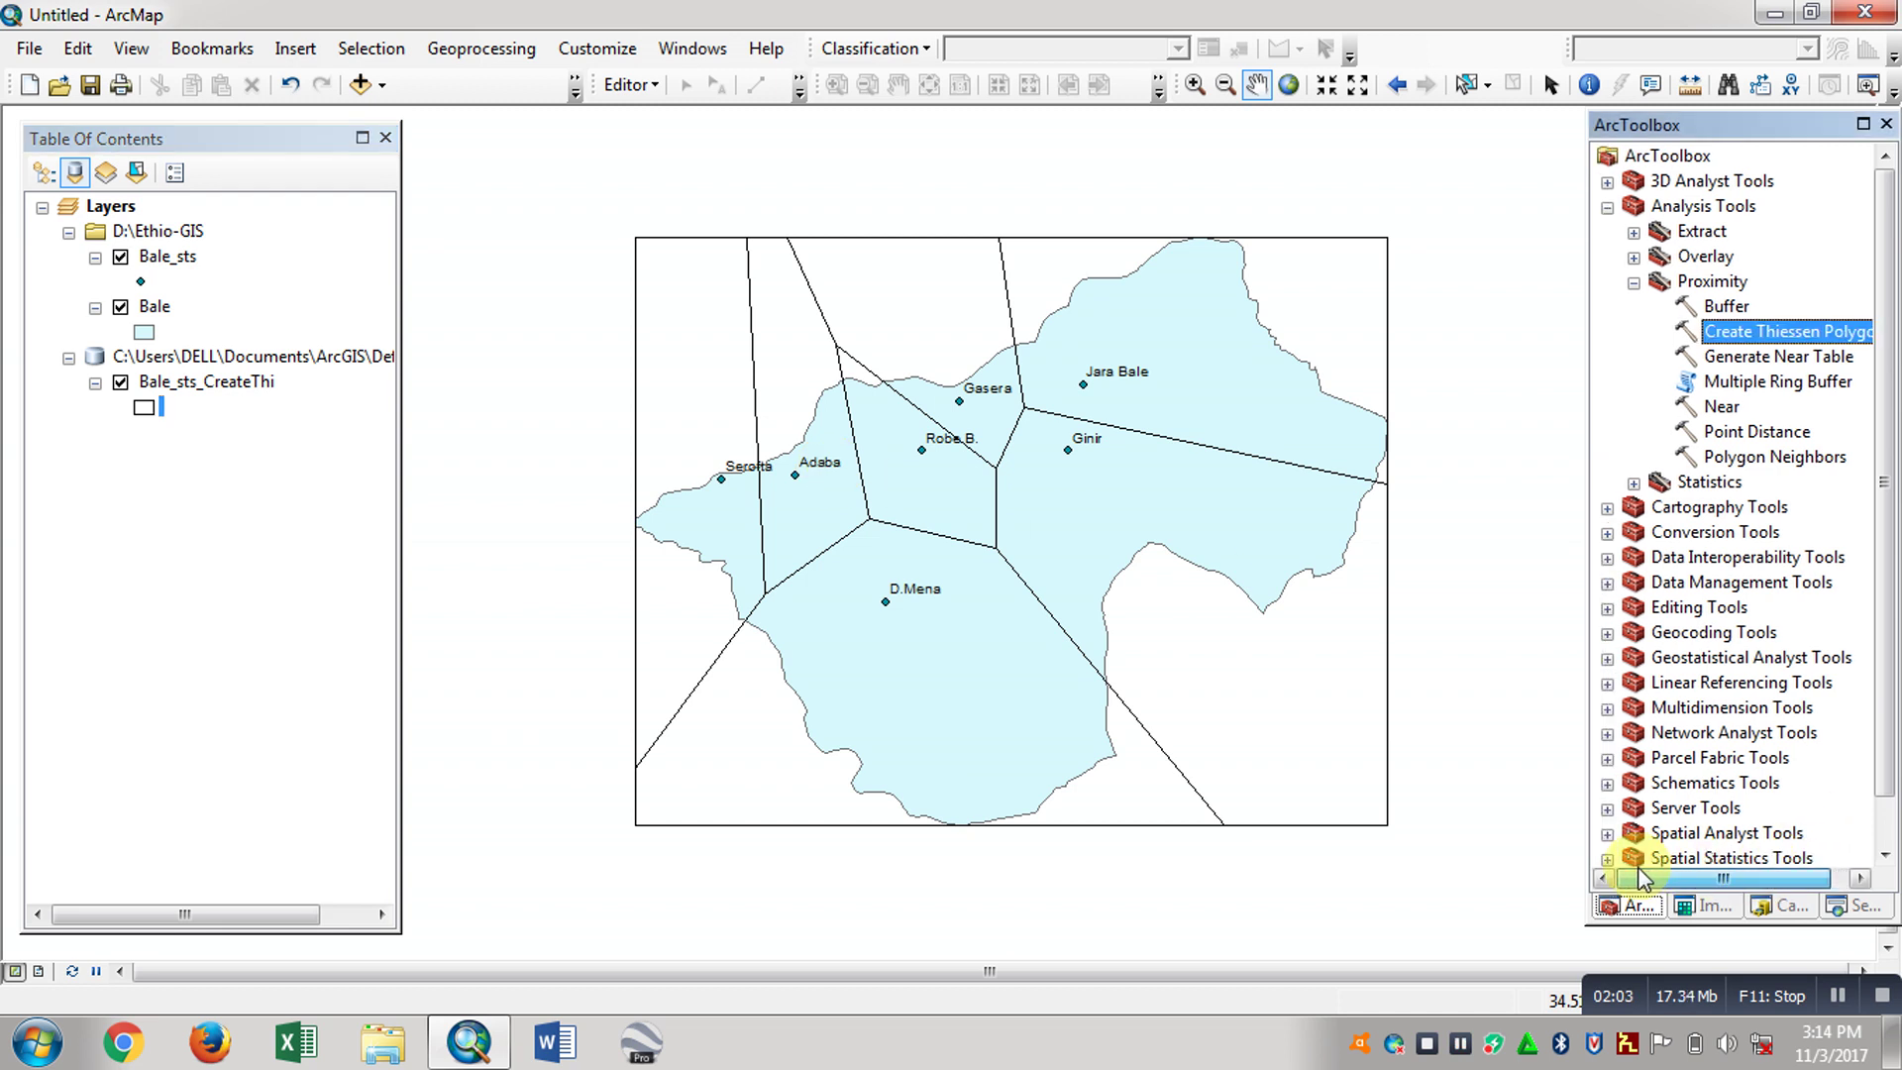
left_click(1634, 233)
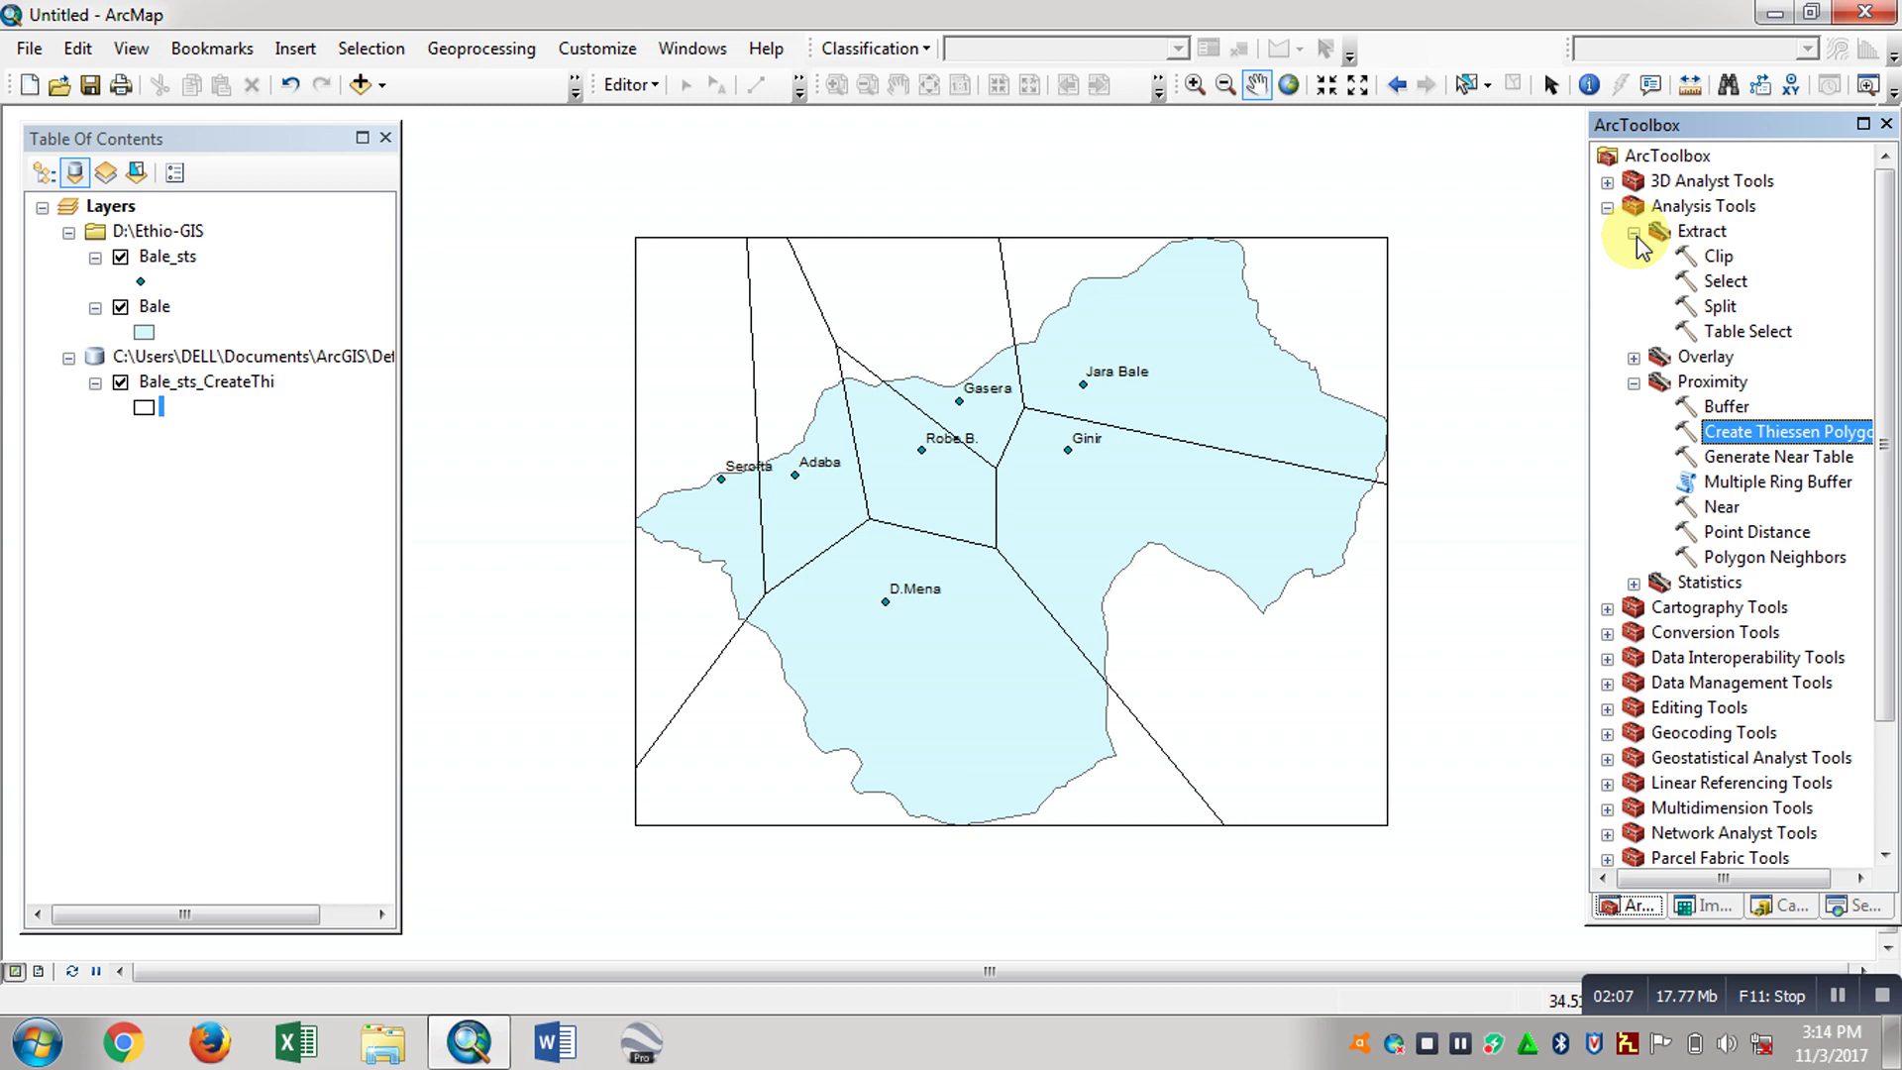
double_click(1724, 259)
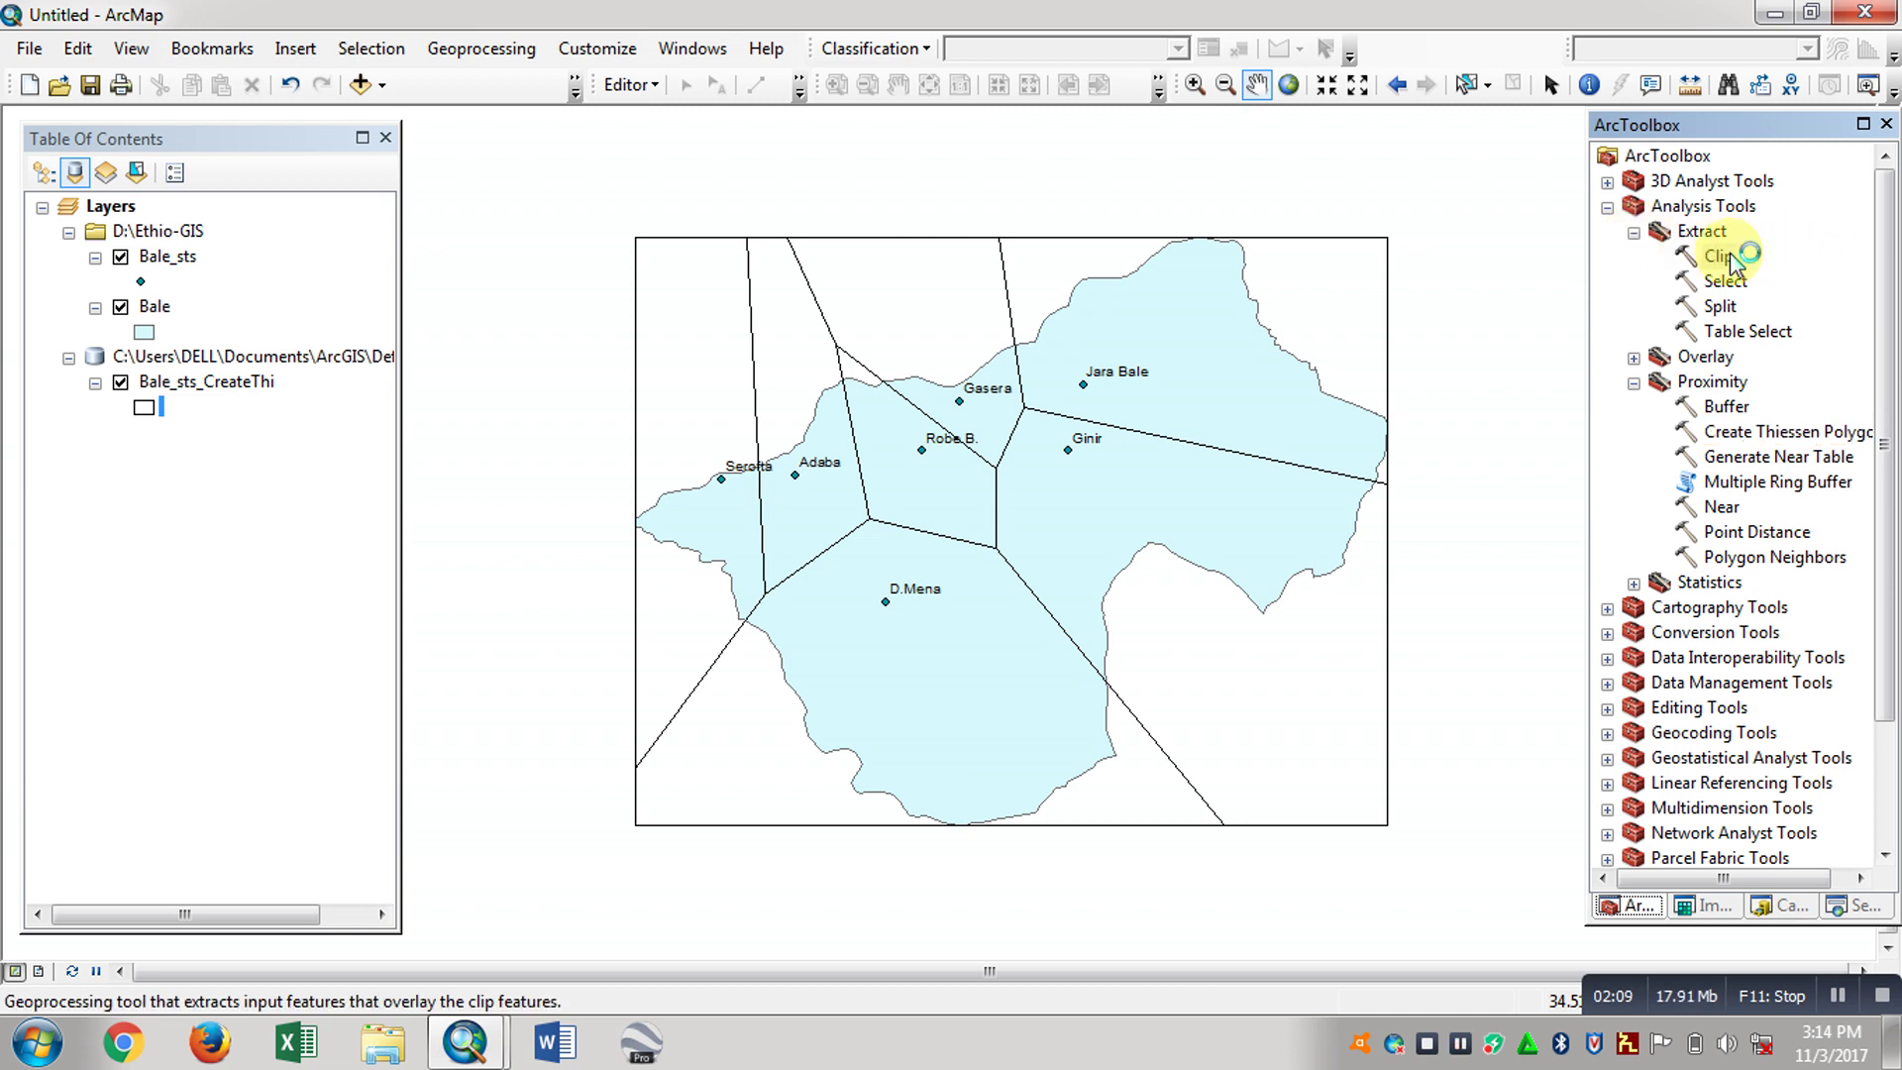
left_click(1278, 273)
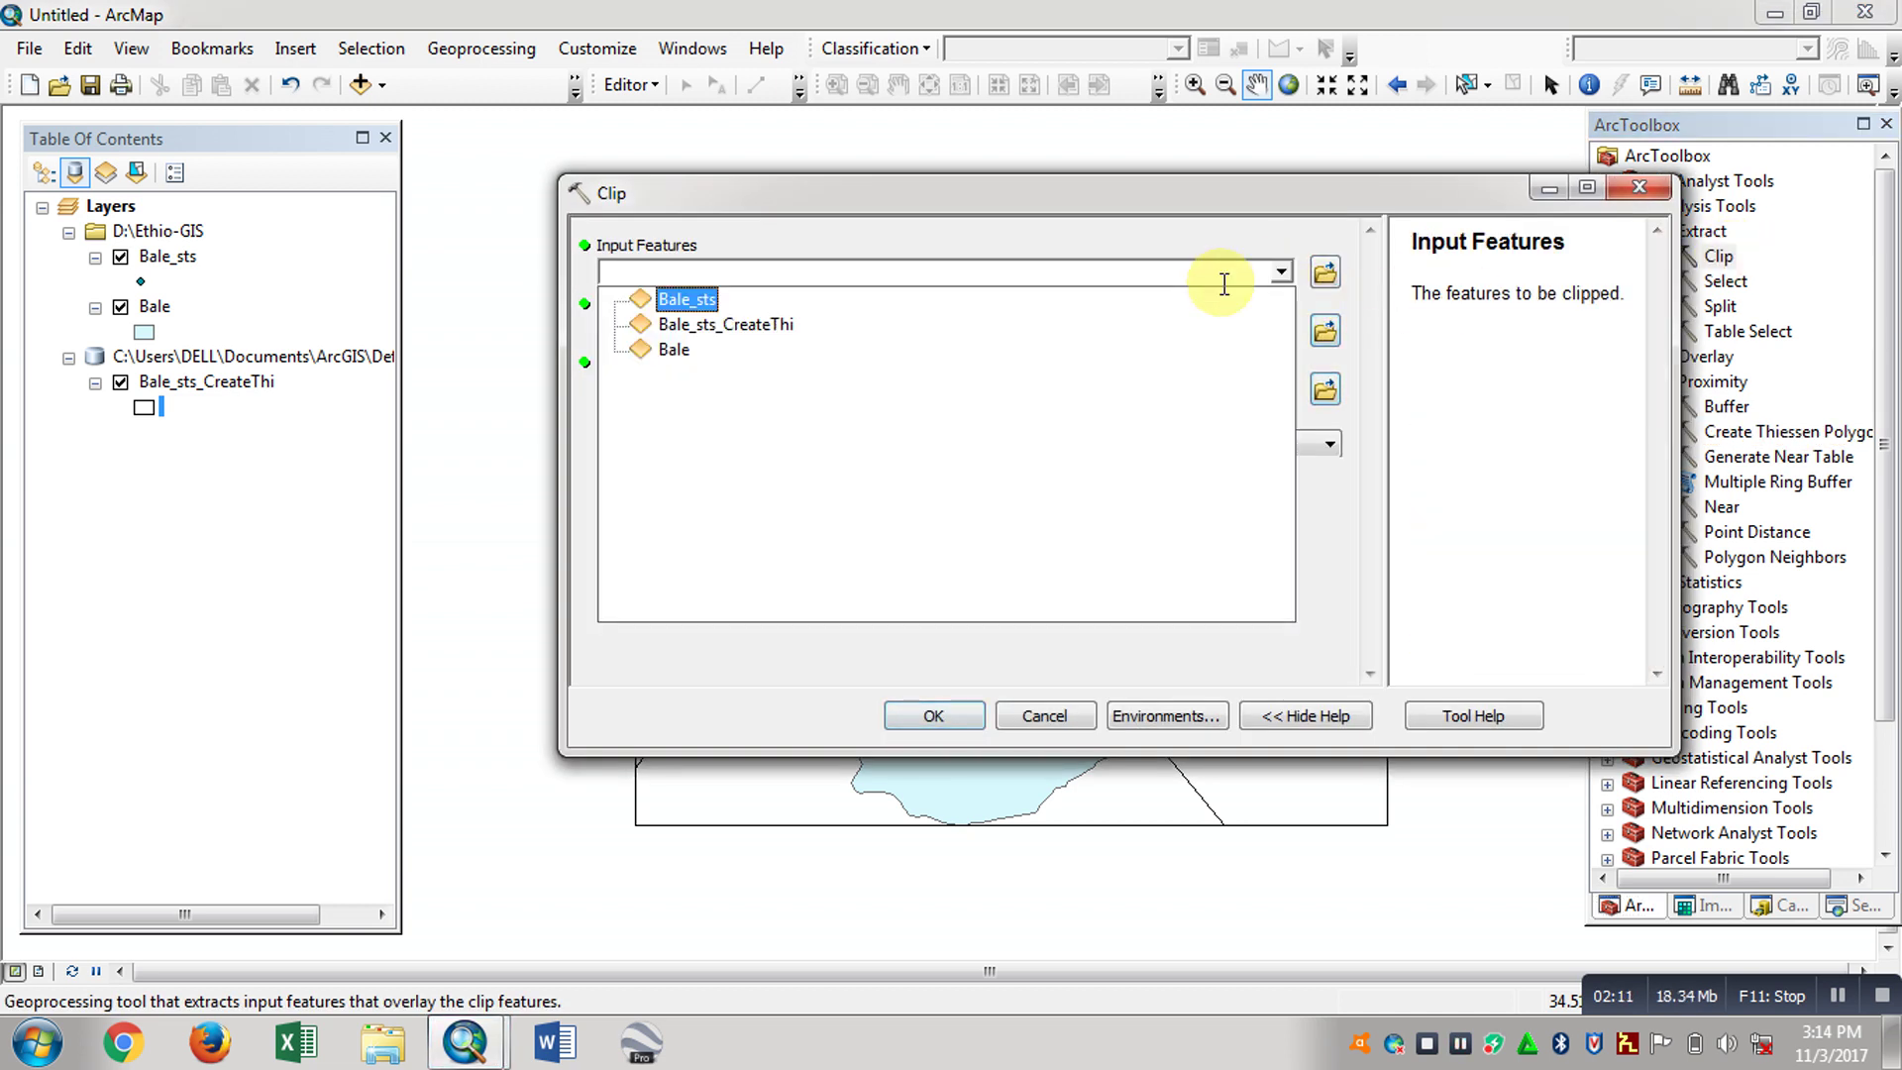
left_click(788, 319)
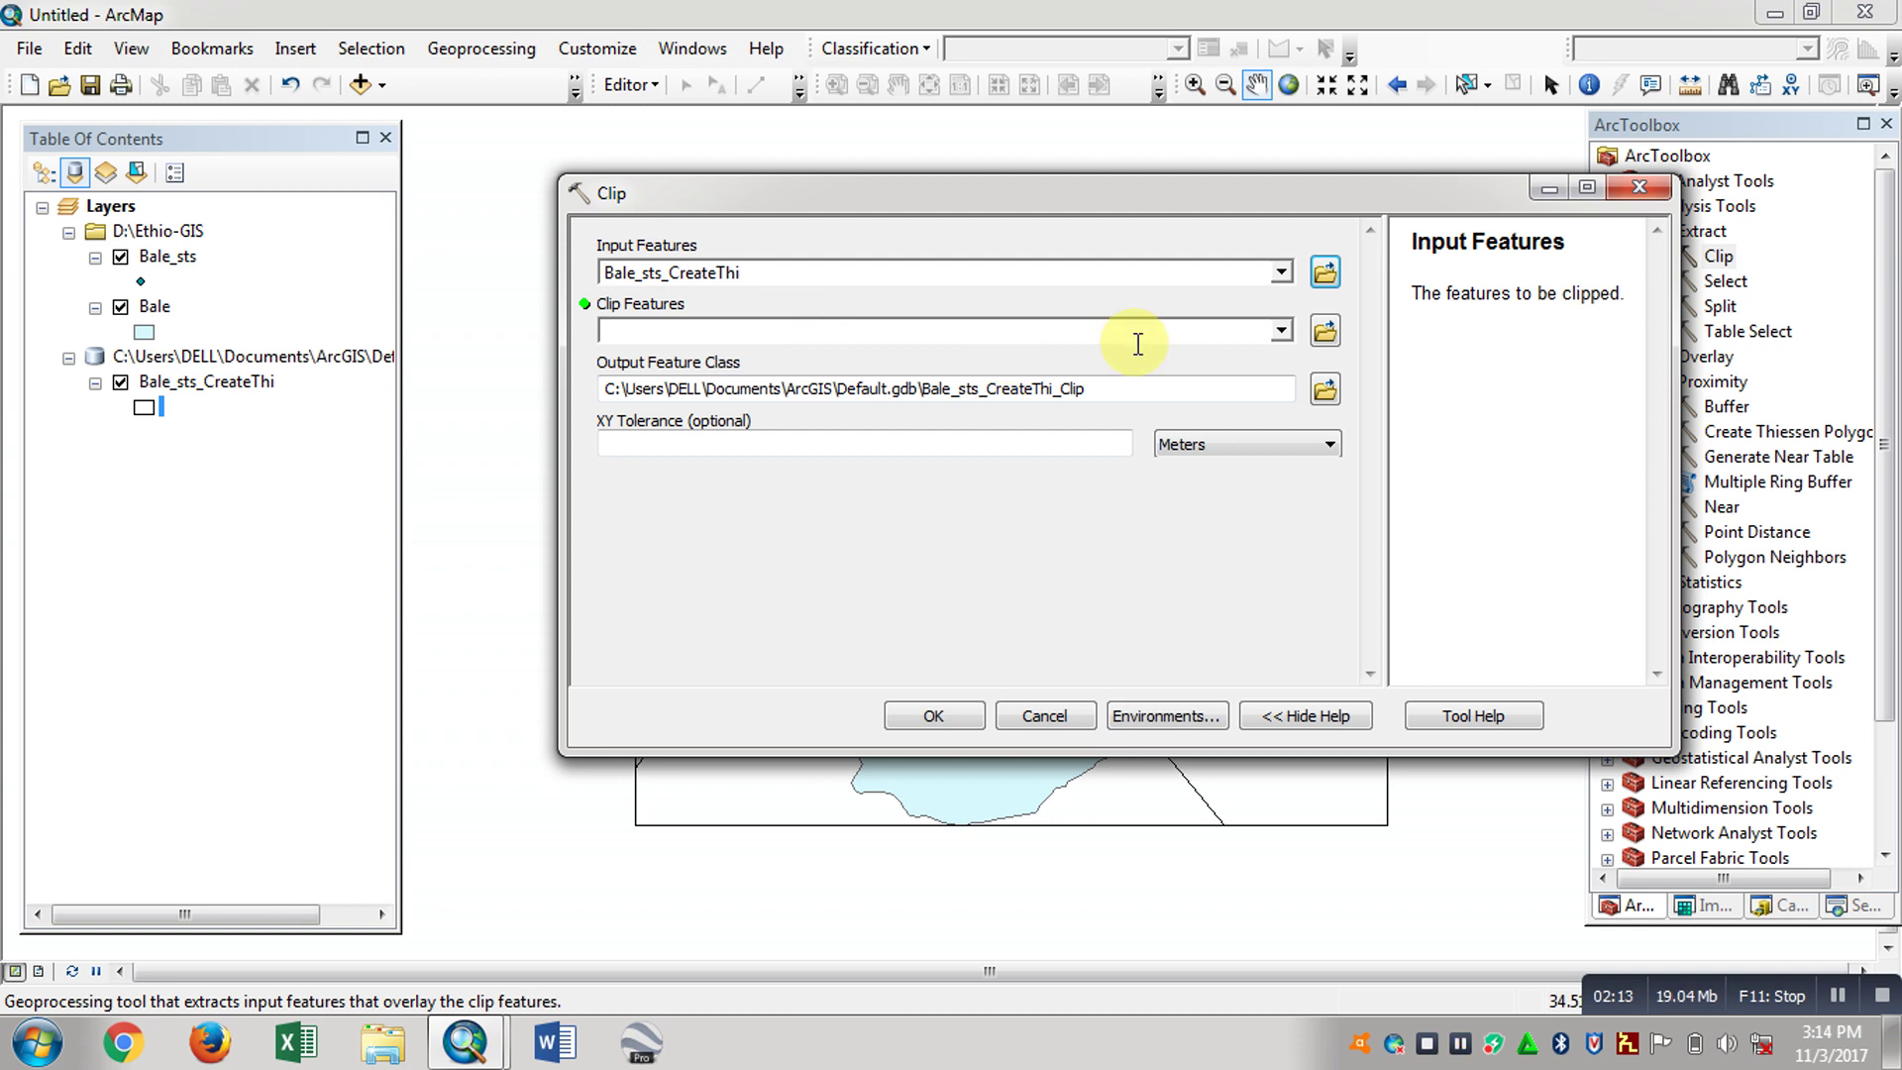
left_click(1281, 330)
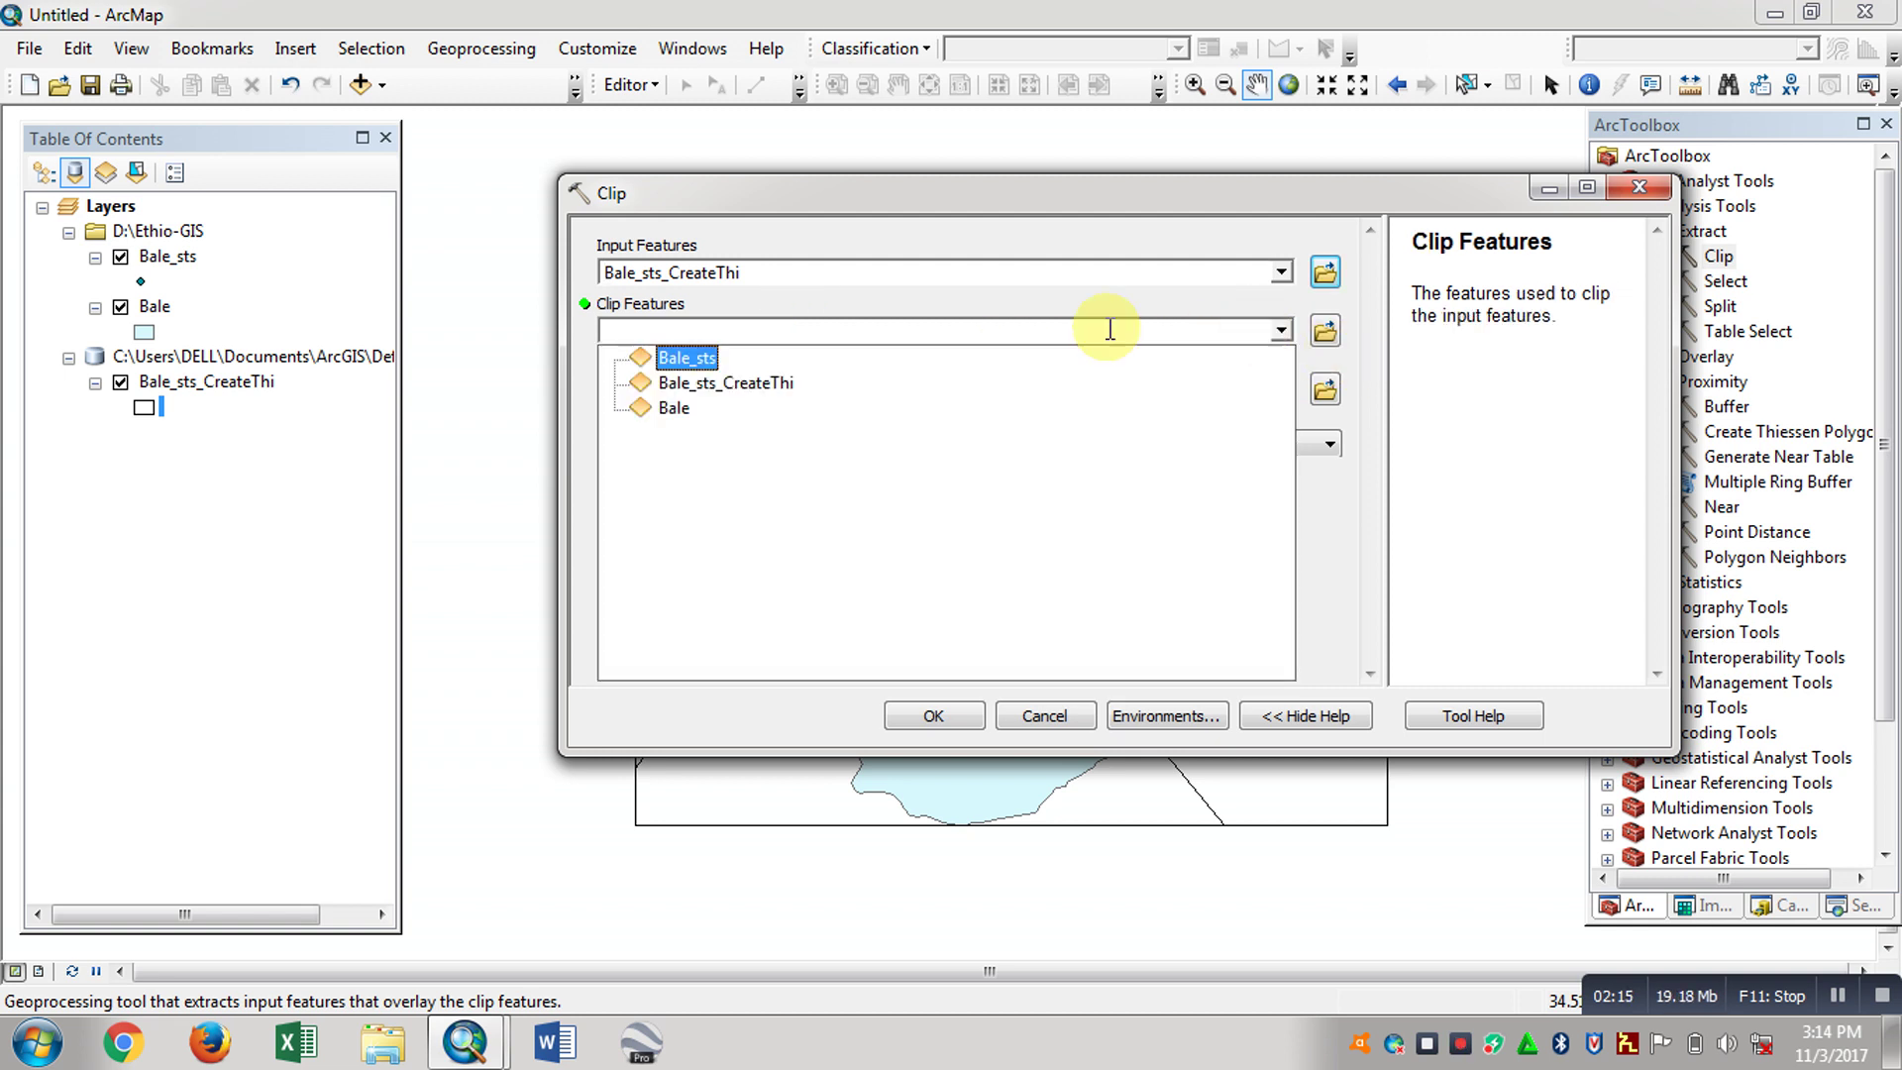
left_click(670, 414)
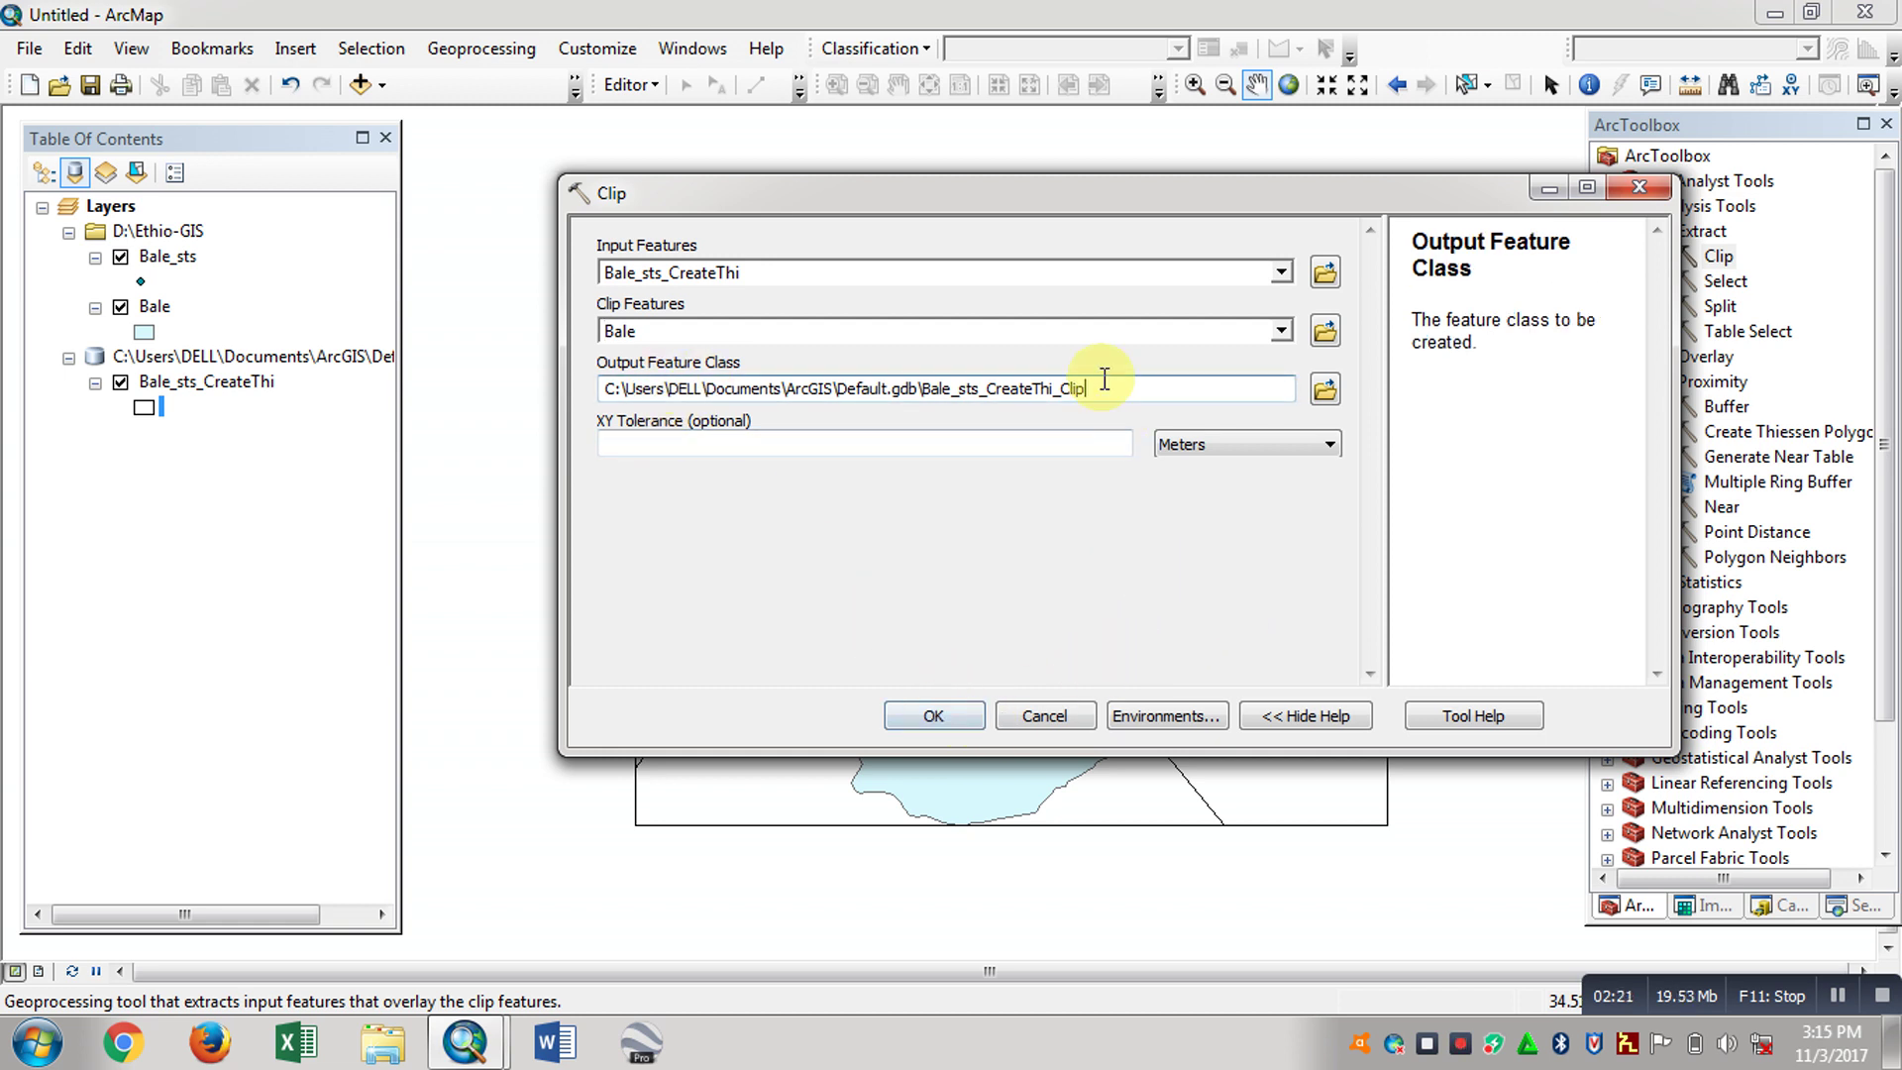
left_click(934, 714)
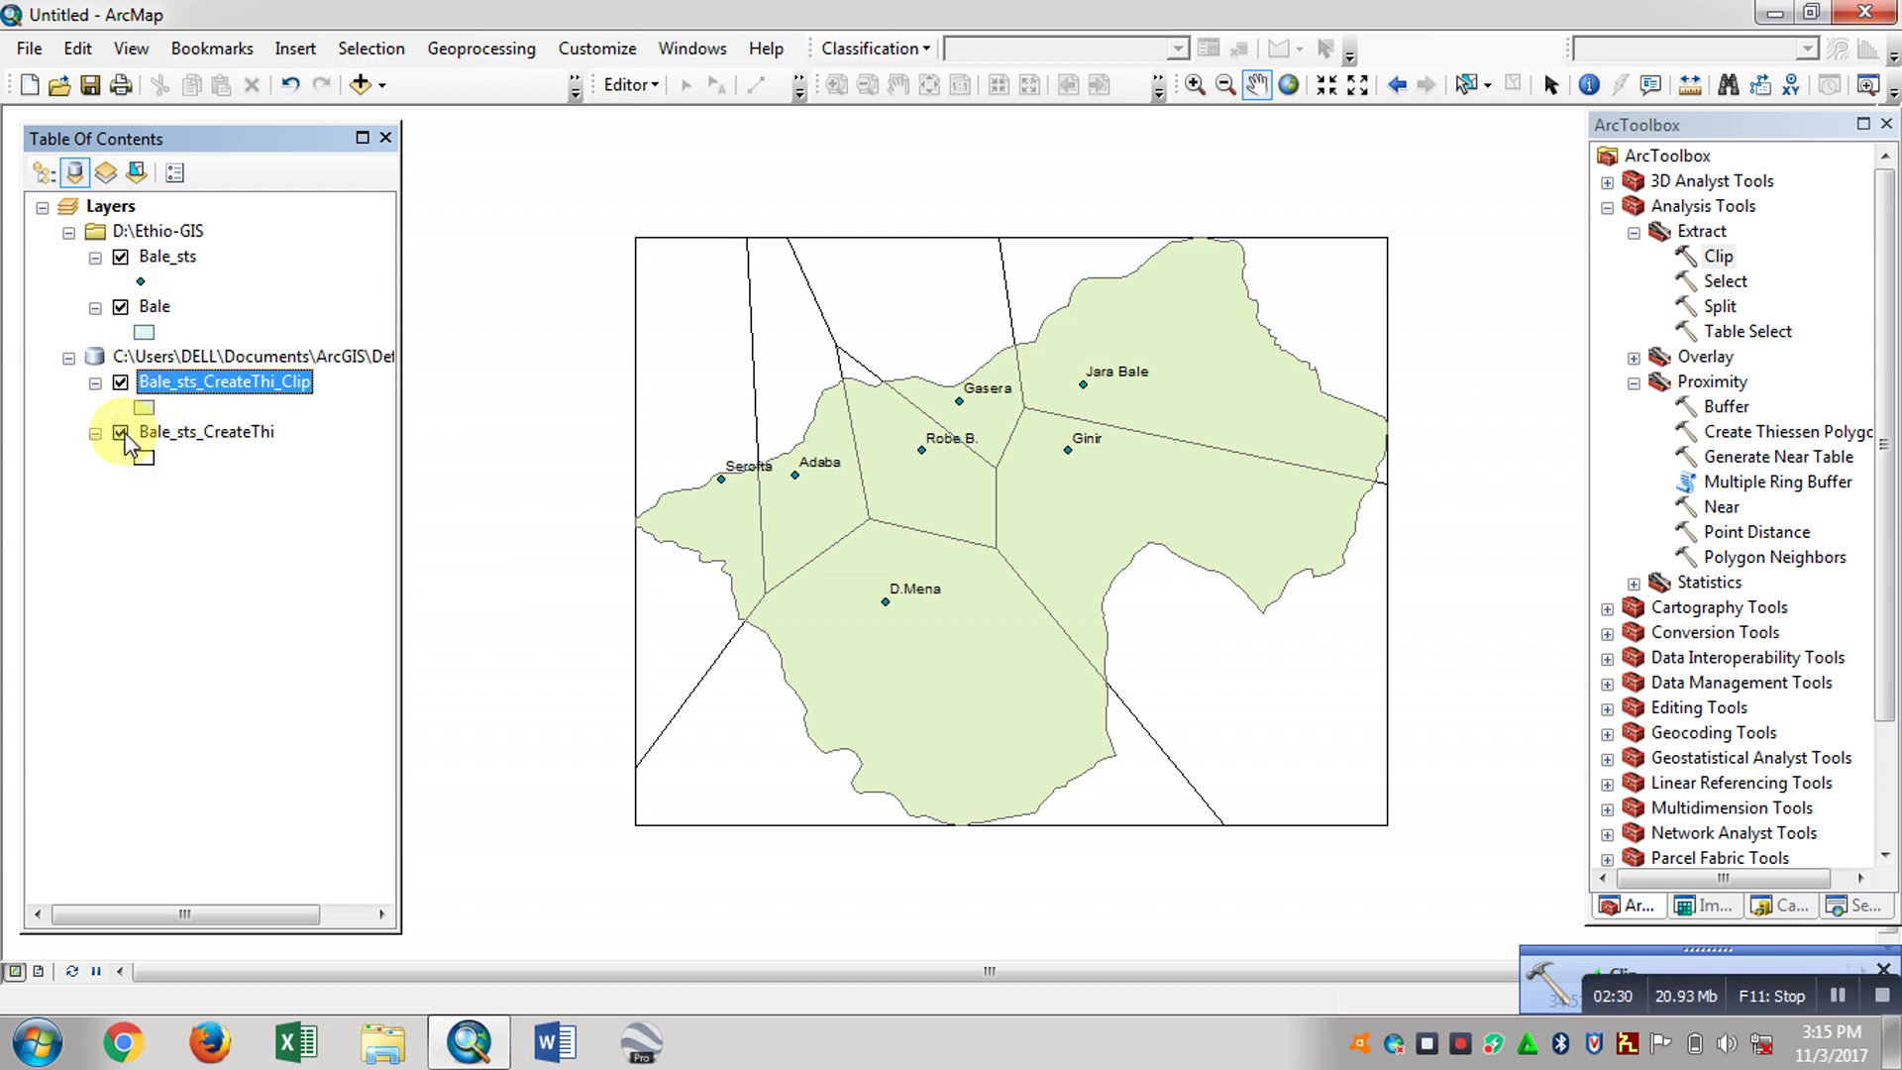
Step: Hide the unclipped Bale_sts_CreateThi layer
left_click(120, 432)
scroll(1020, 550, "down", 1)
scroll(1021, 554, "up", 1)
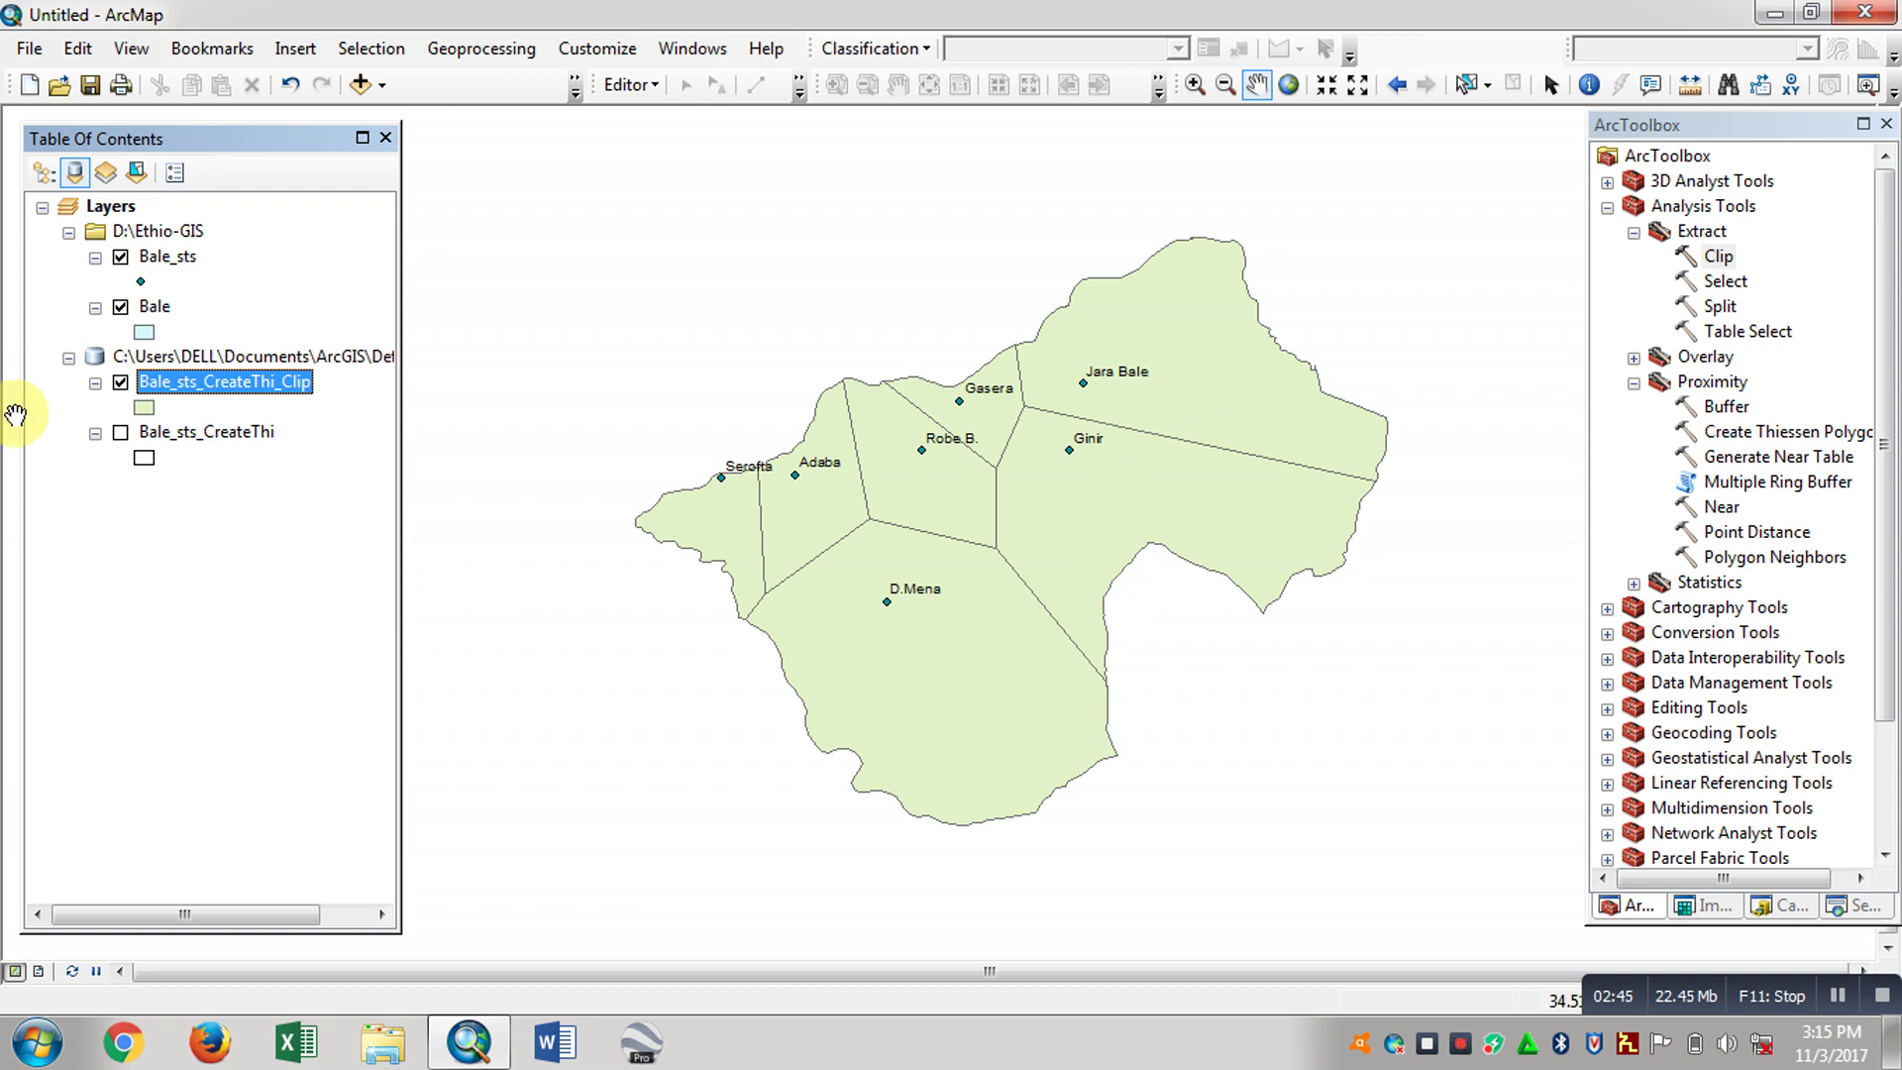
Step: Label the clipped layer by Shape_Area in bold 11-point Arial Black
right_click(219, 384)
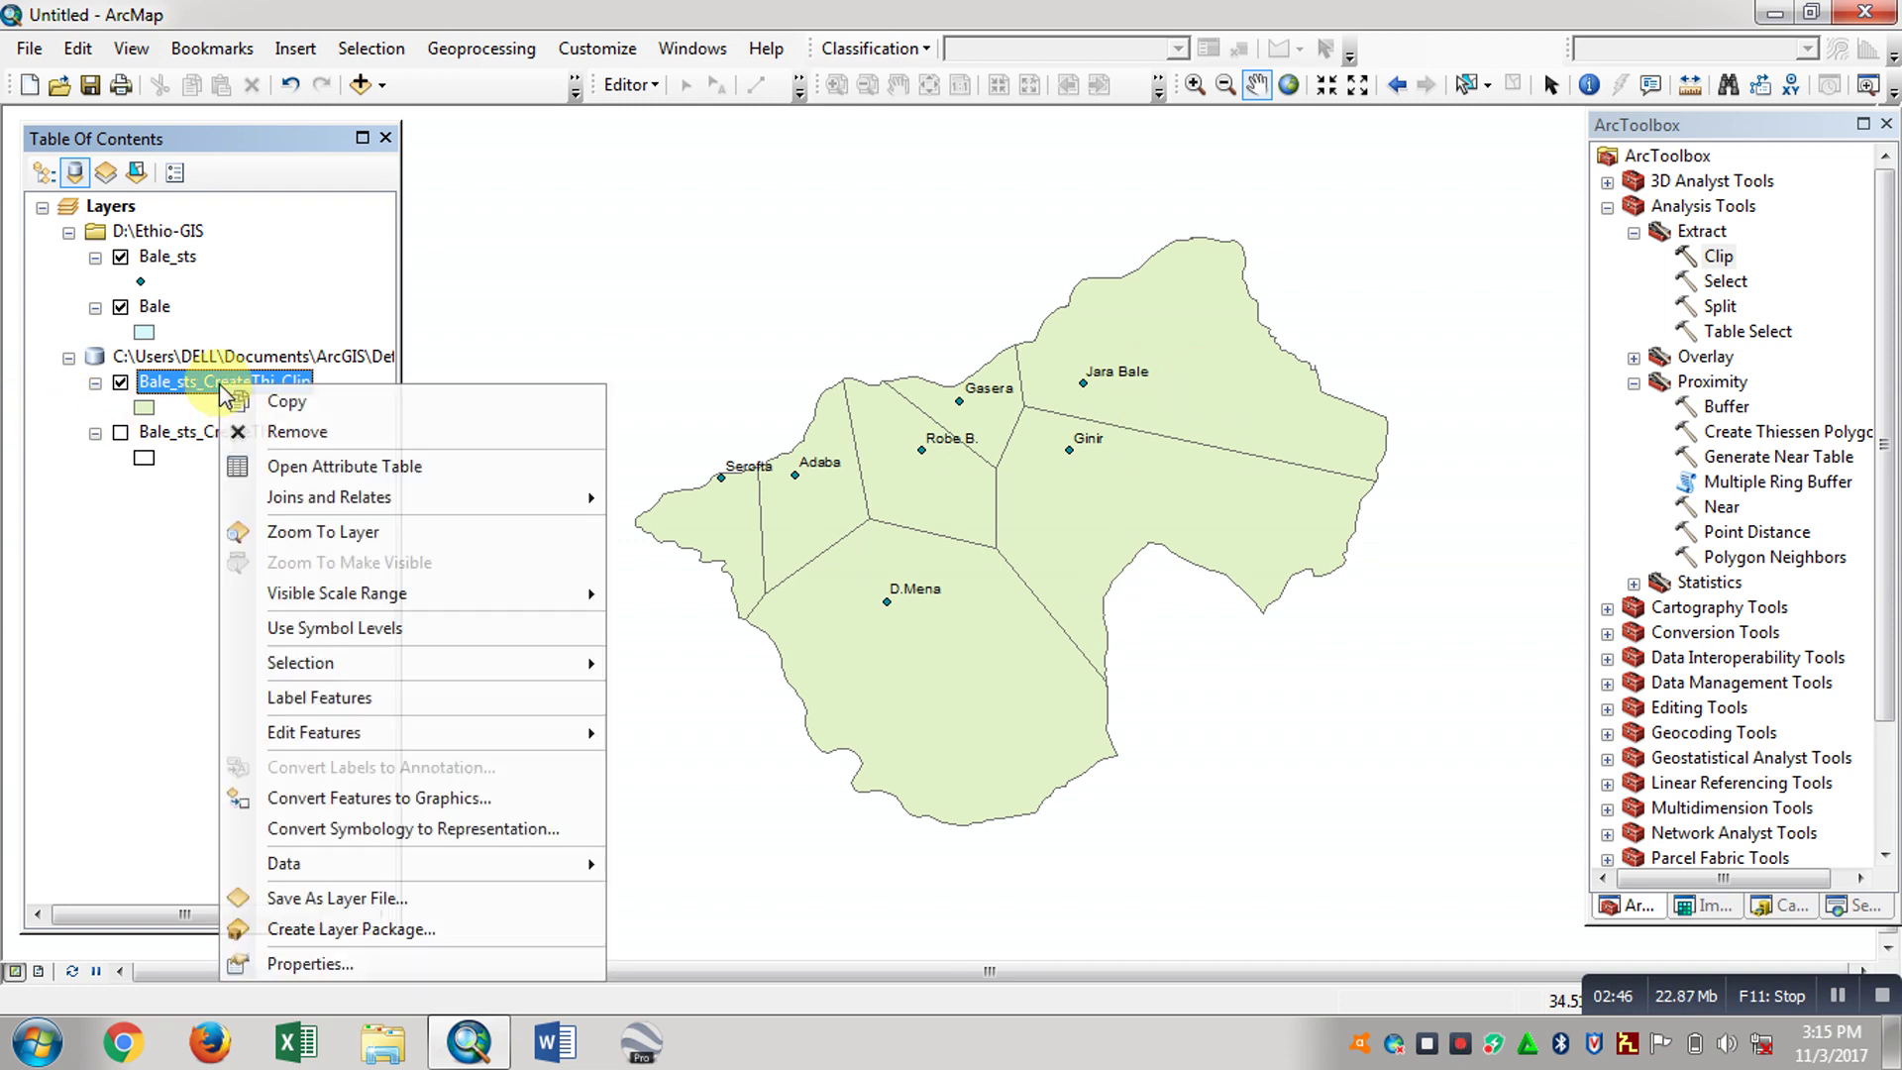
left_click(338, 963)
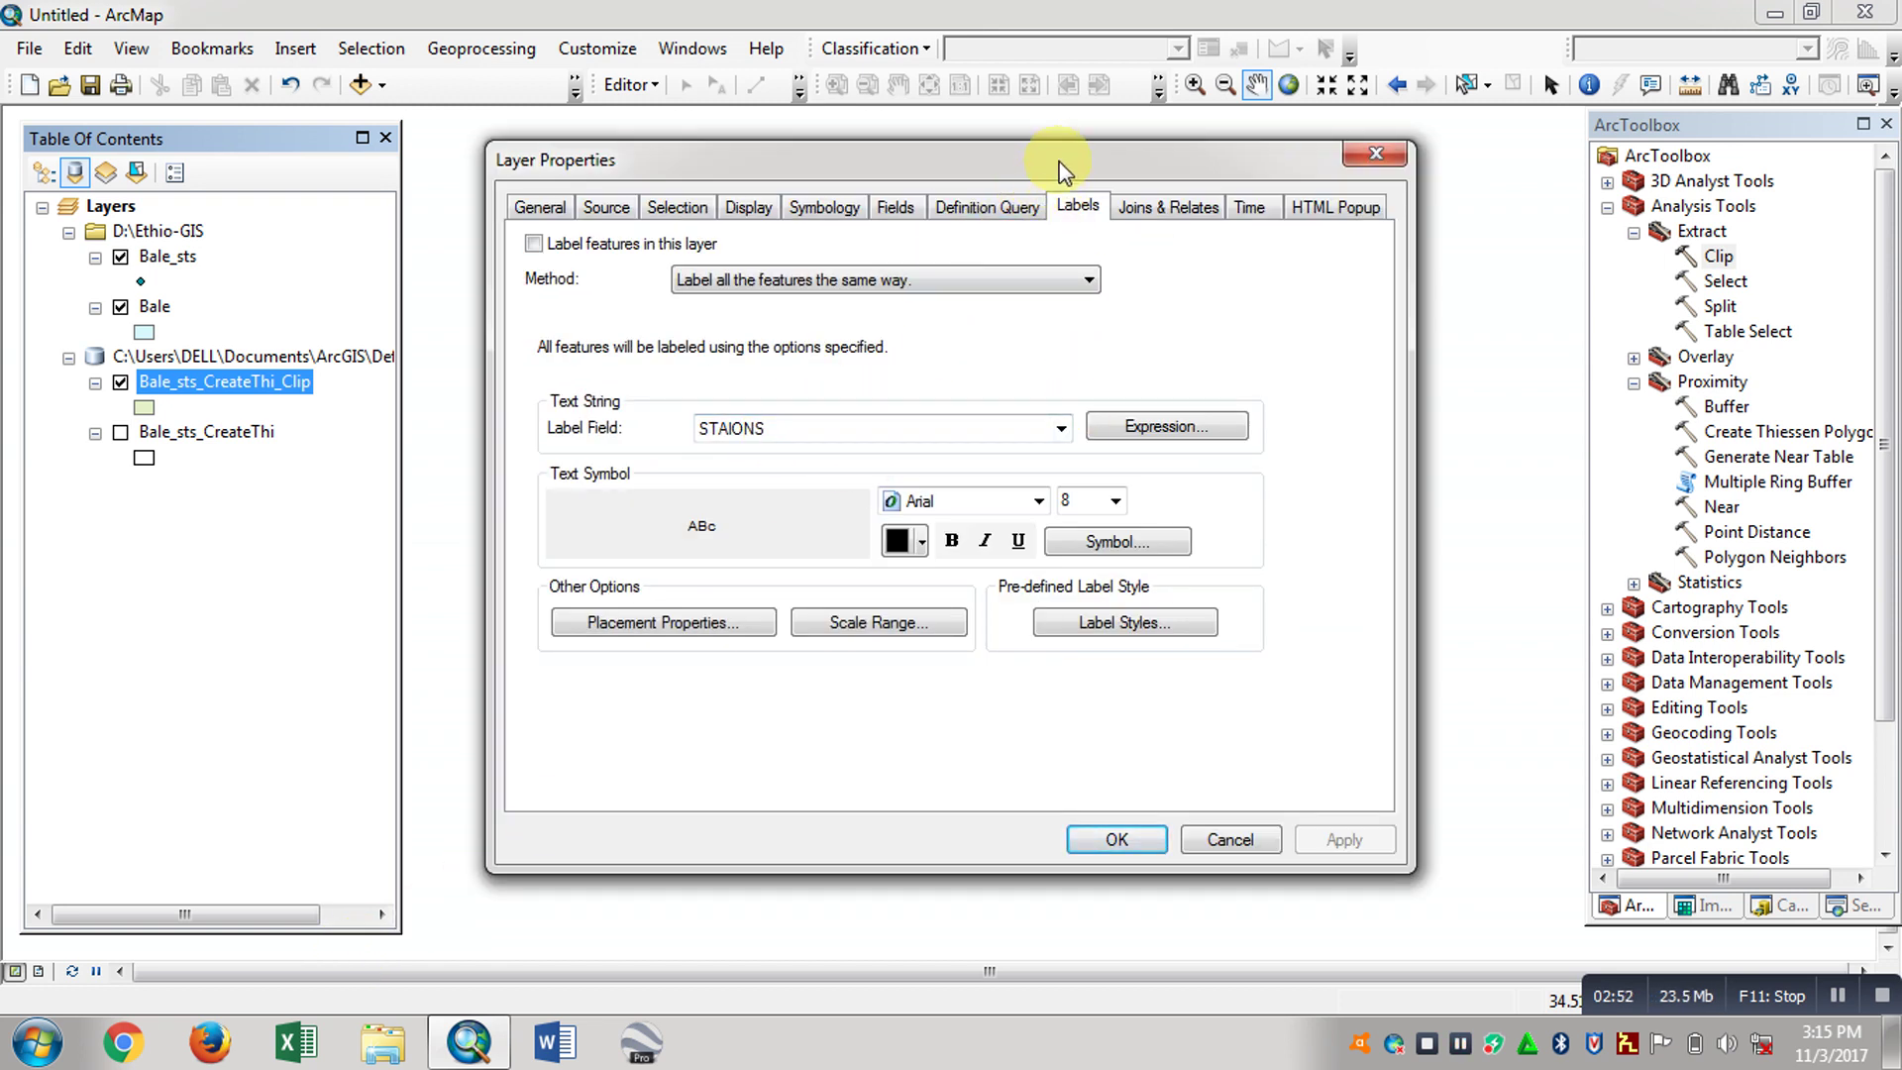
left_click_drag(979, 161, 1056, 123)
left_click(1091, 383)
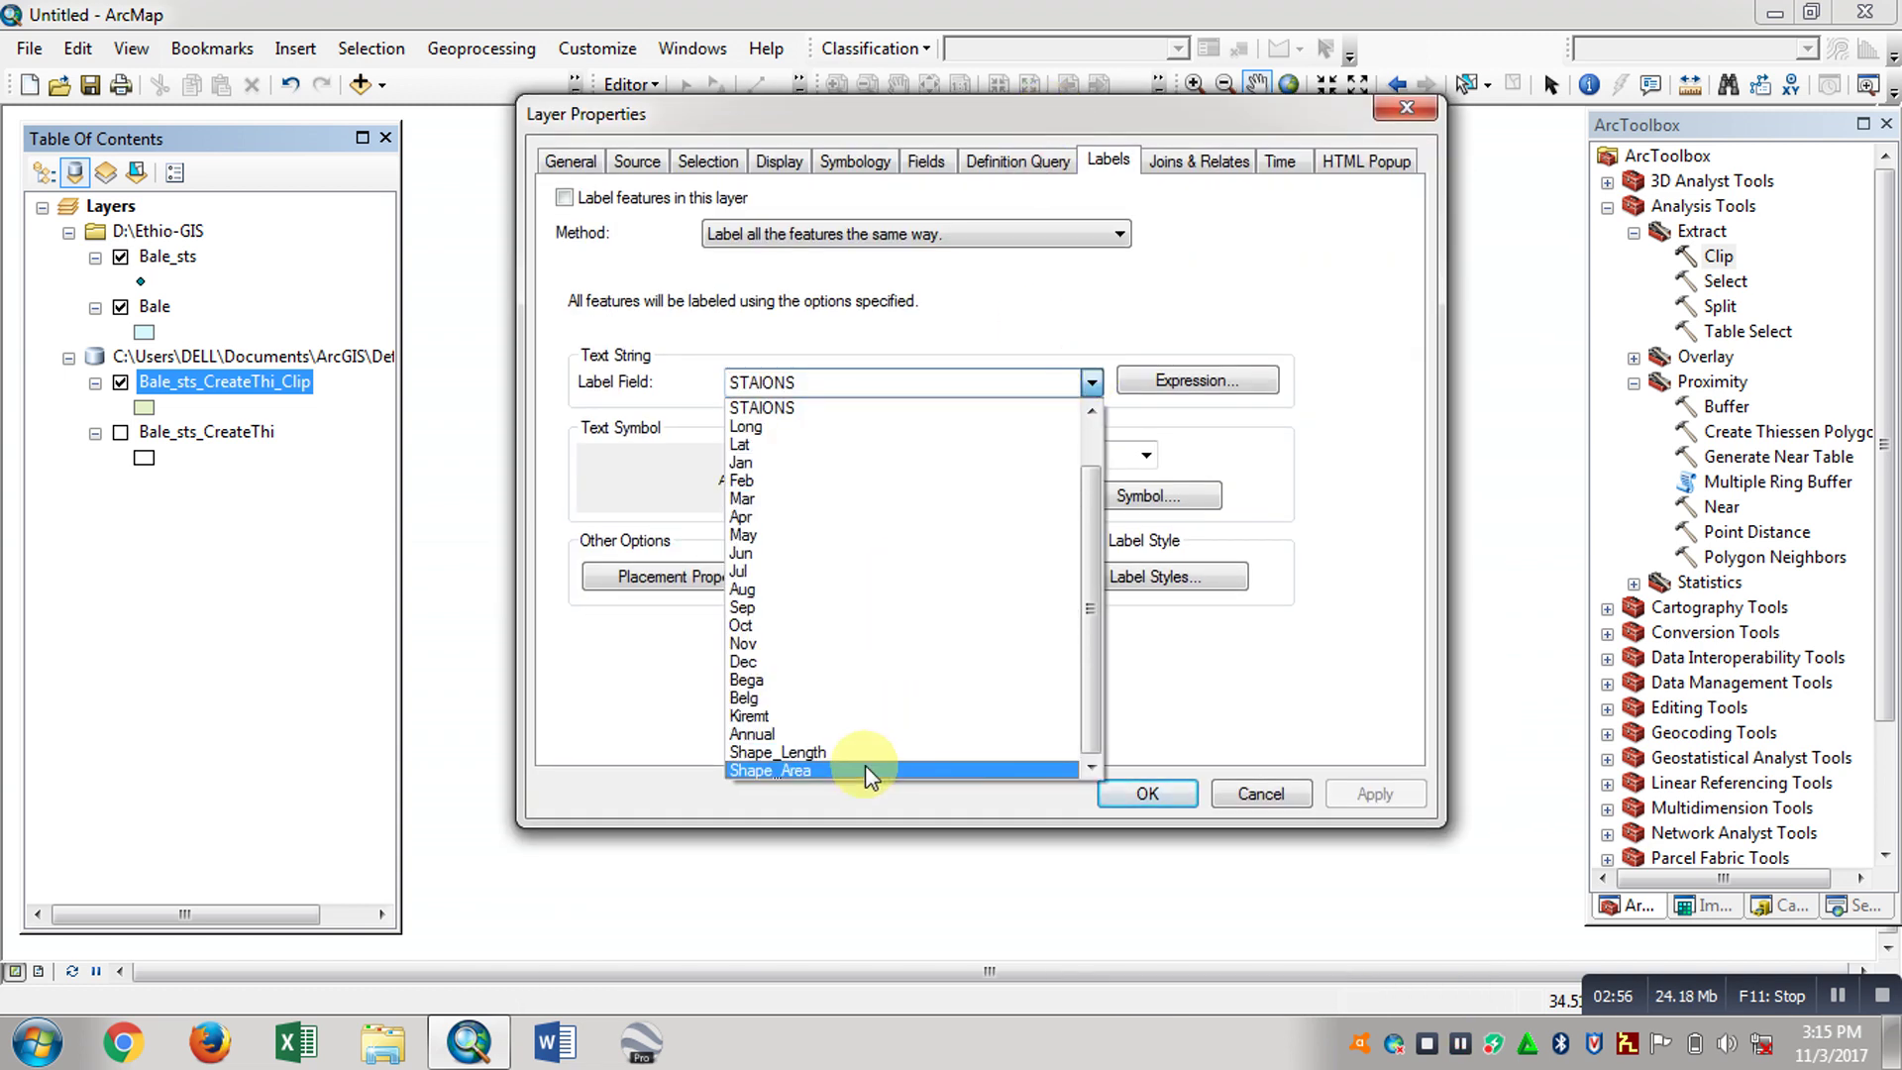
left_click(864, 769)
left_click(1067, 455)
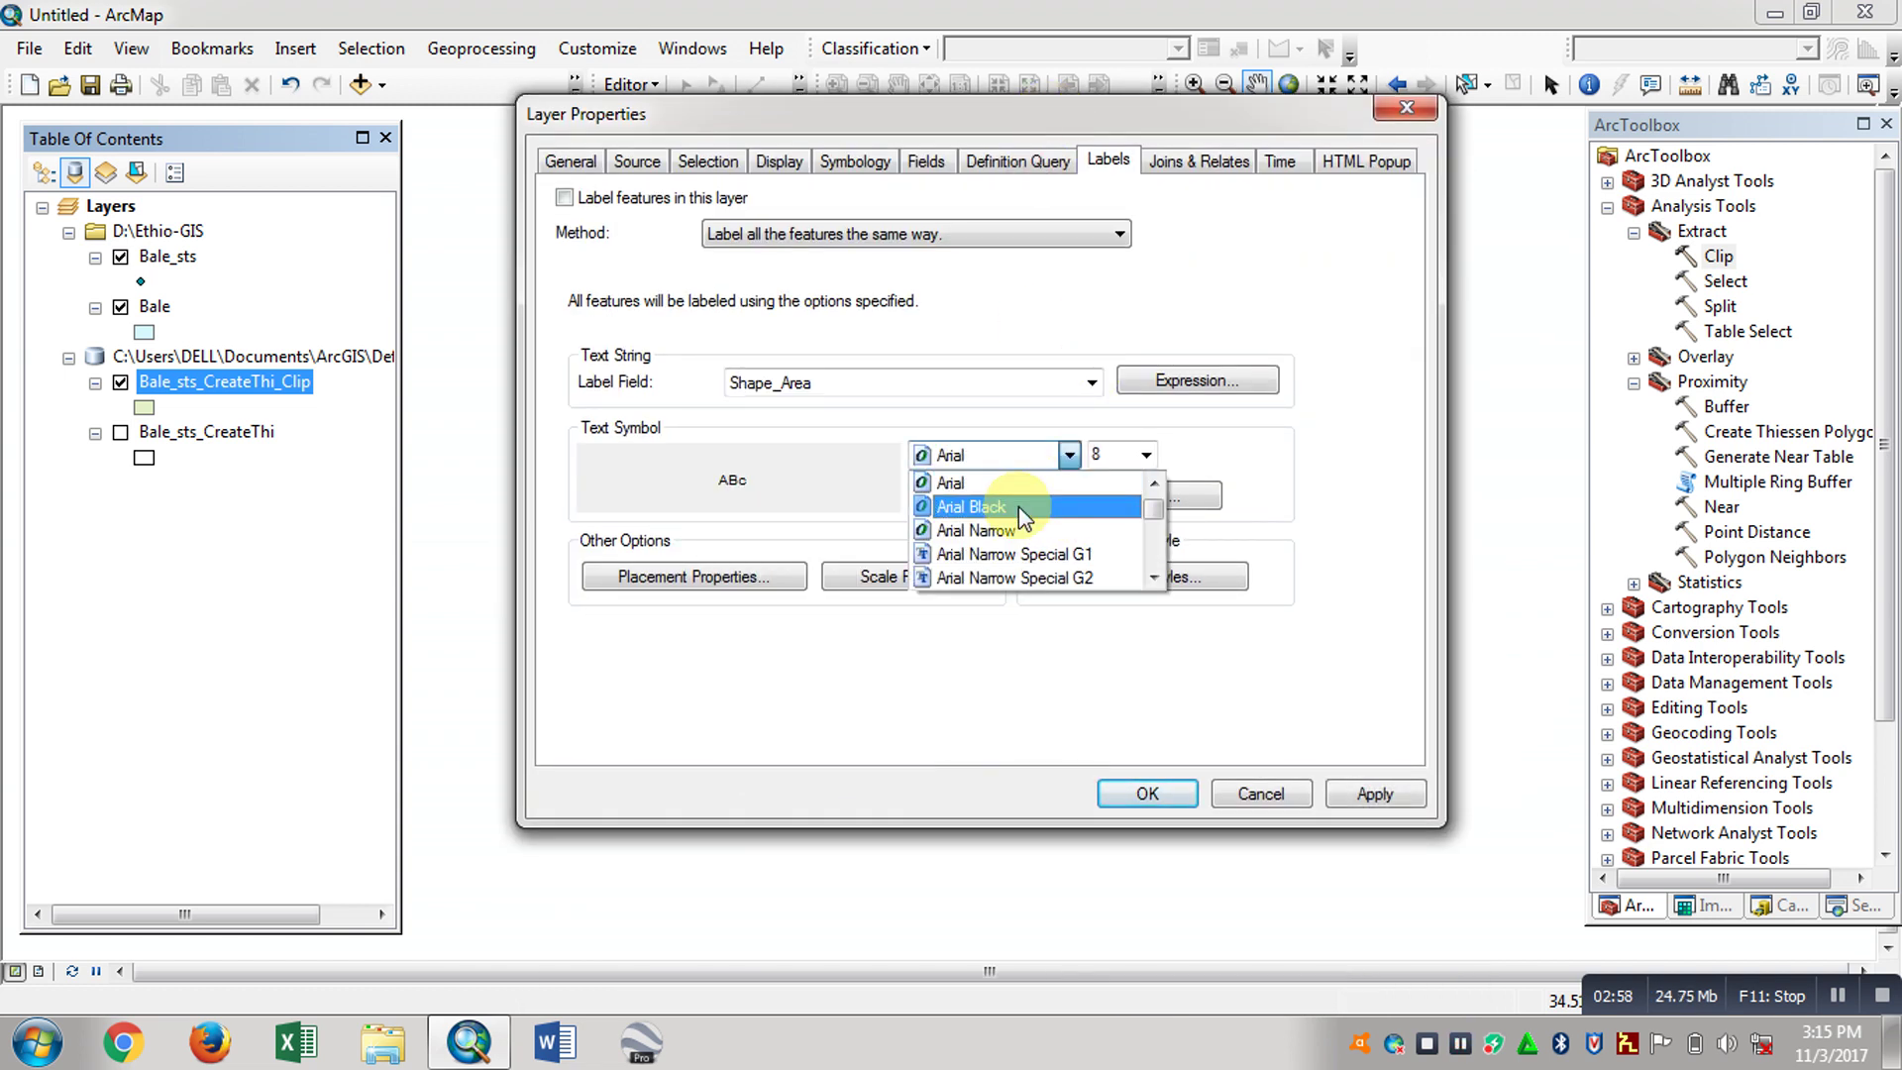
left_click(1001, 497)
left_click(1144, 456)
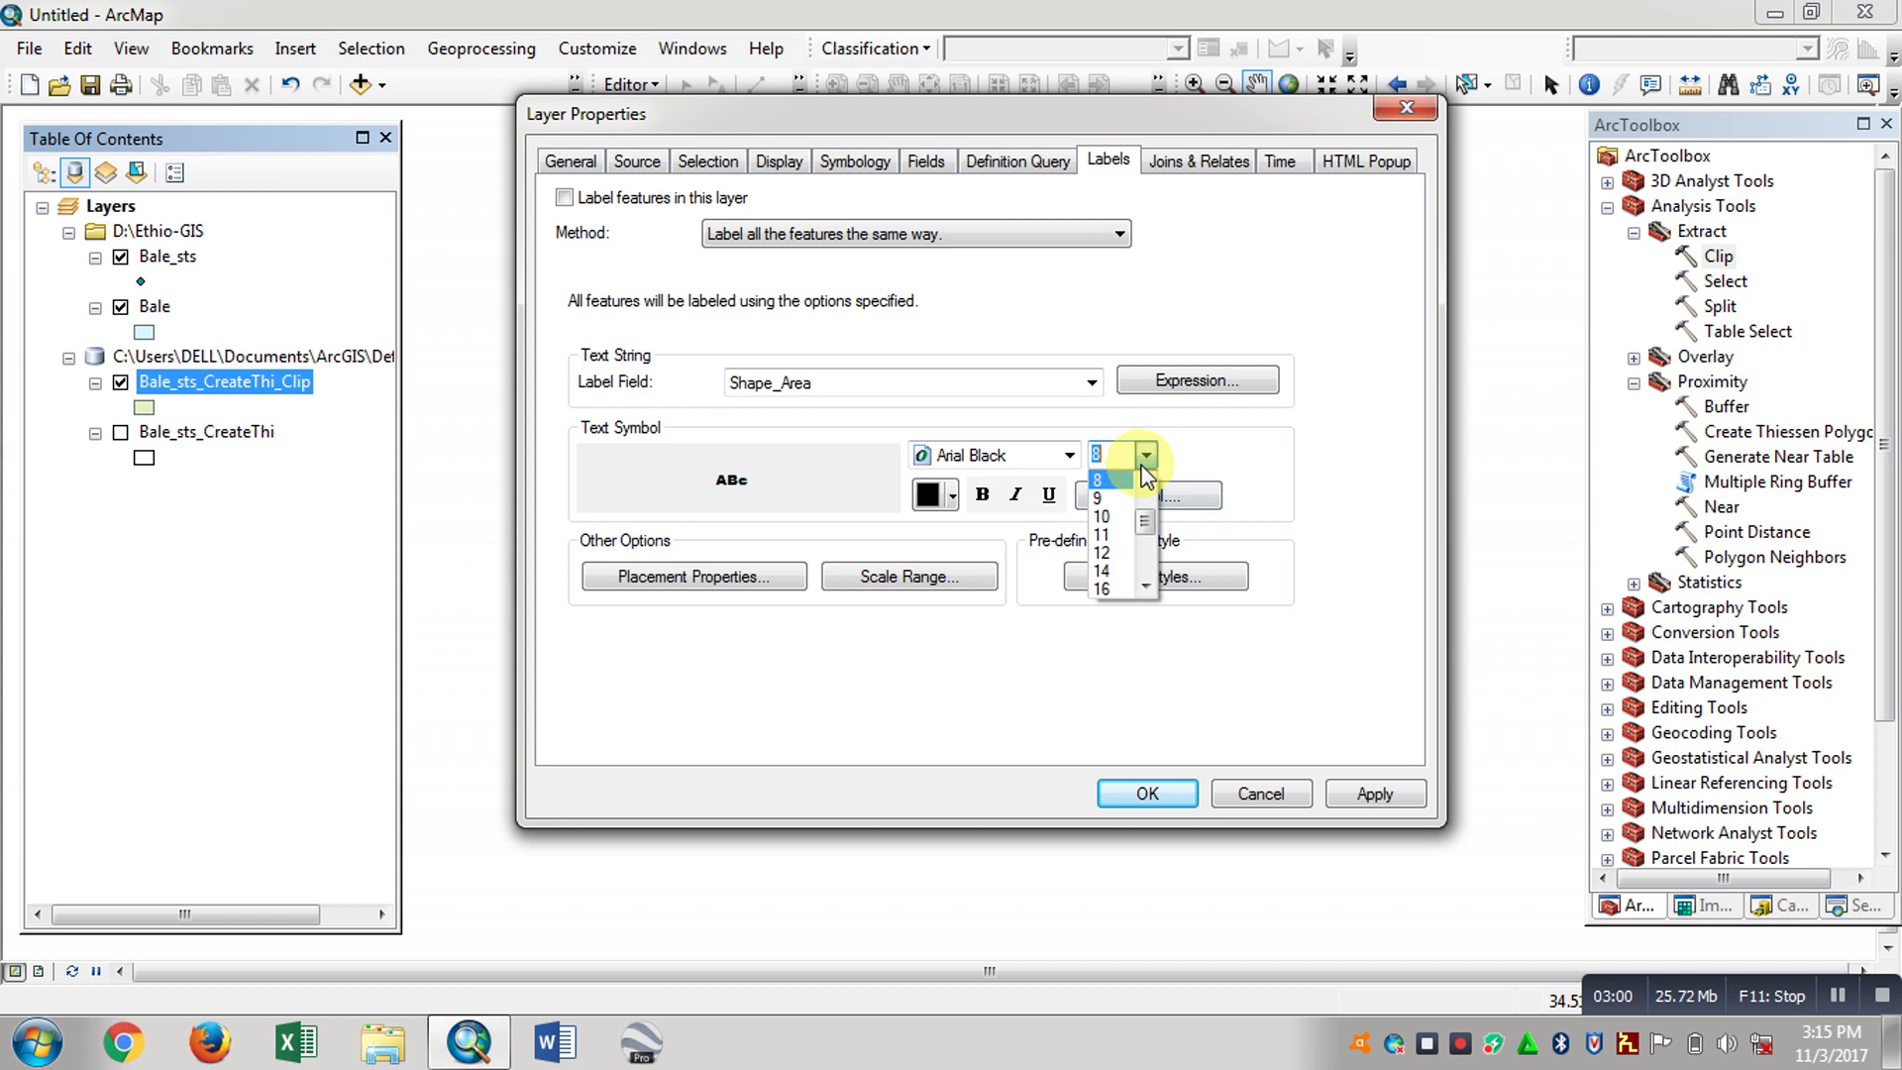
left_click(1103, 535)
left_click(994, 501)
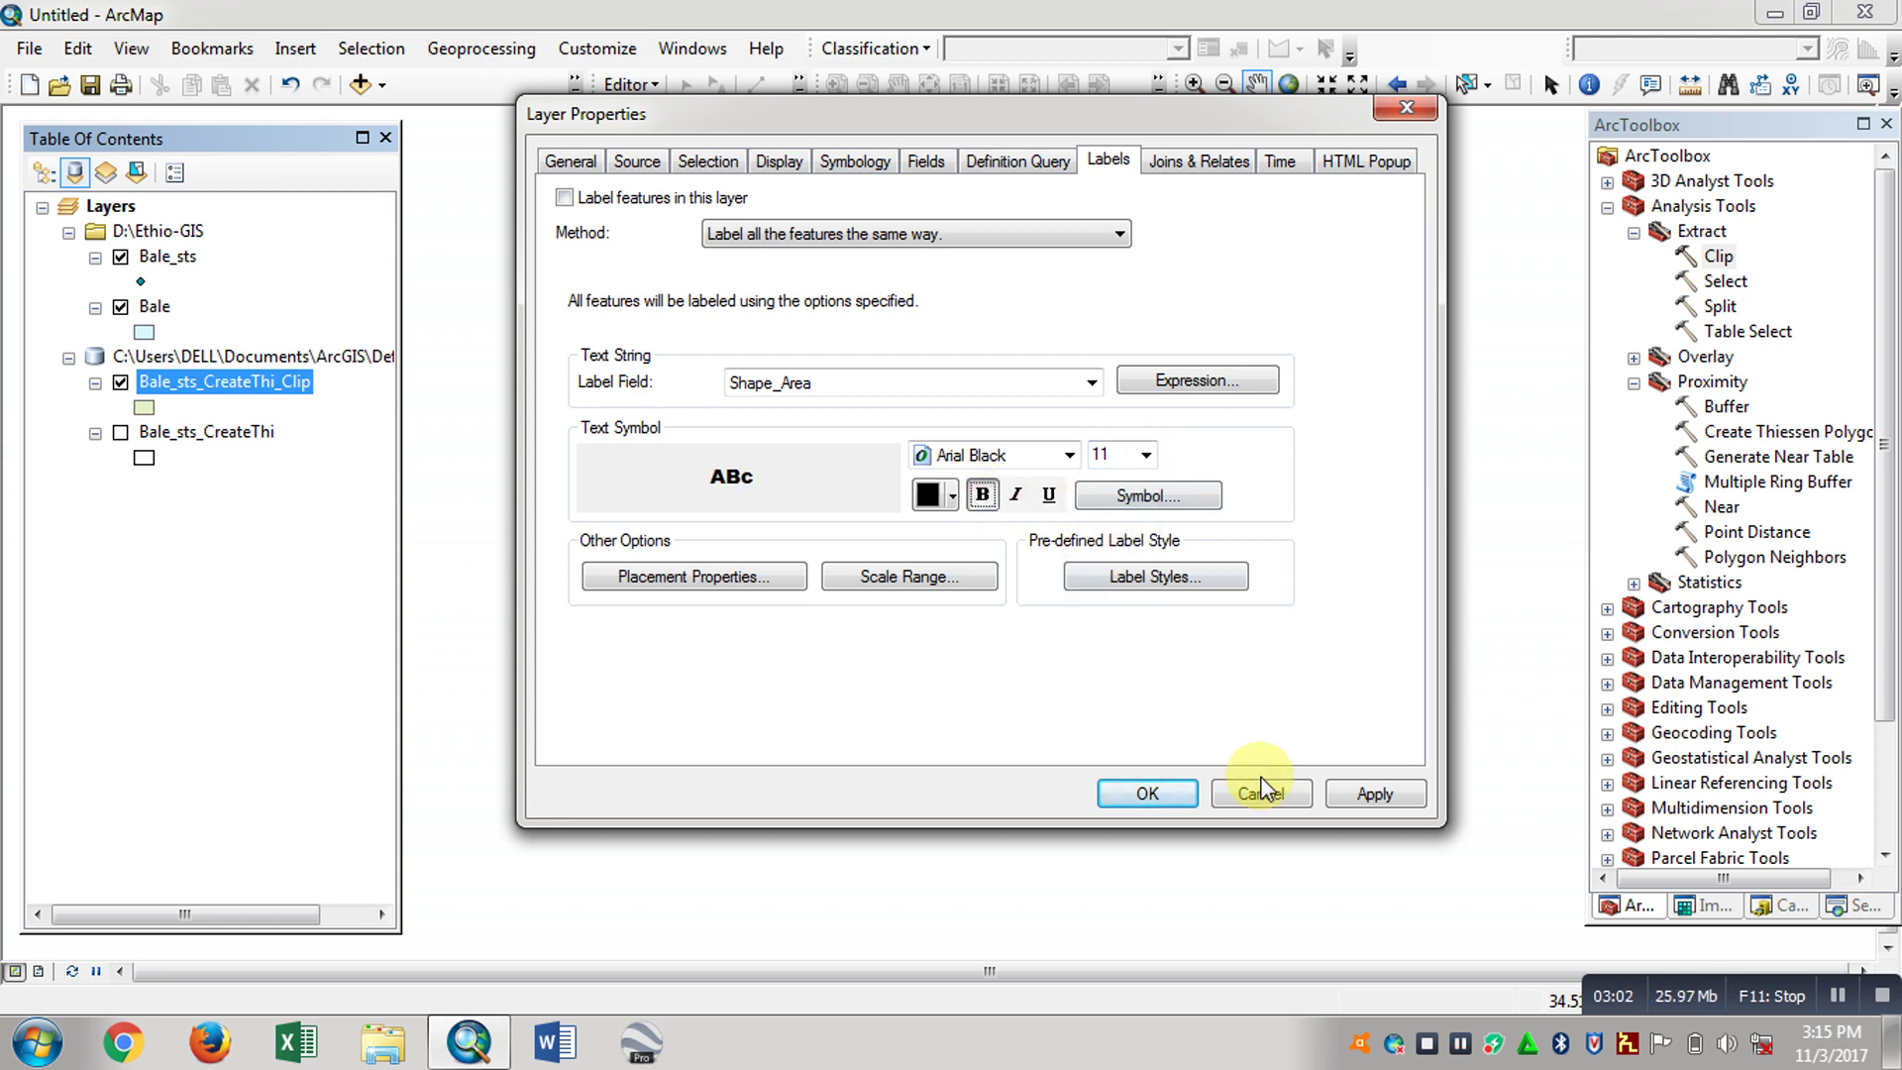
left_click(1359, 798)
left_click(1169, 794)
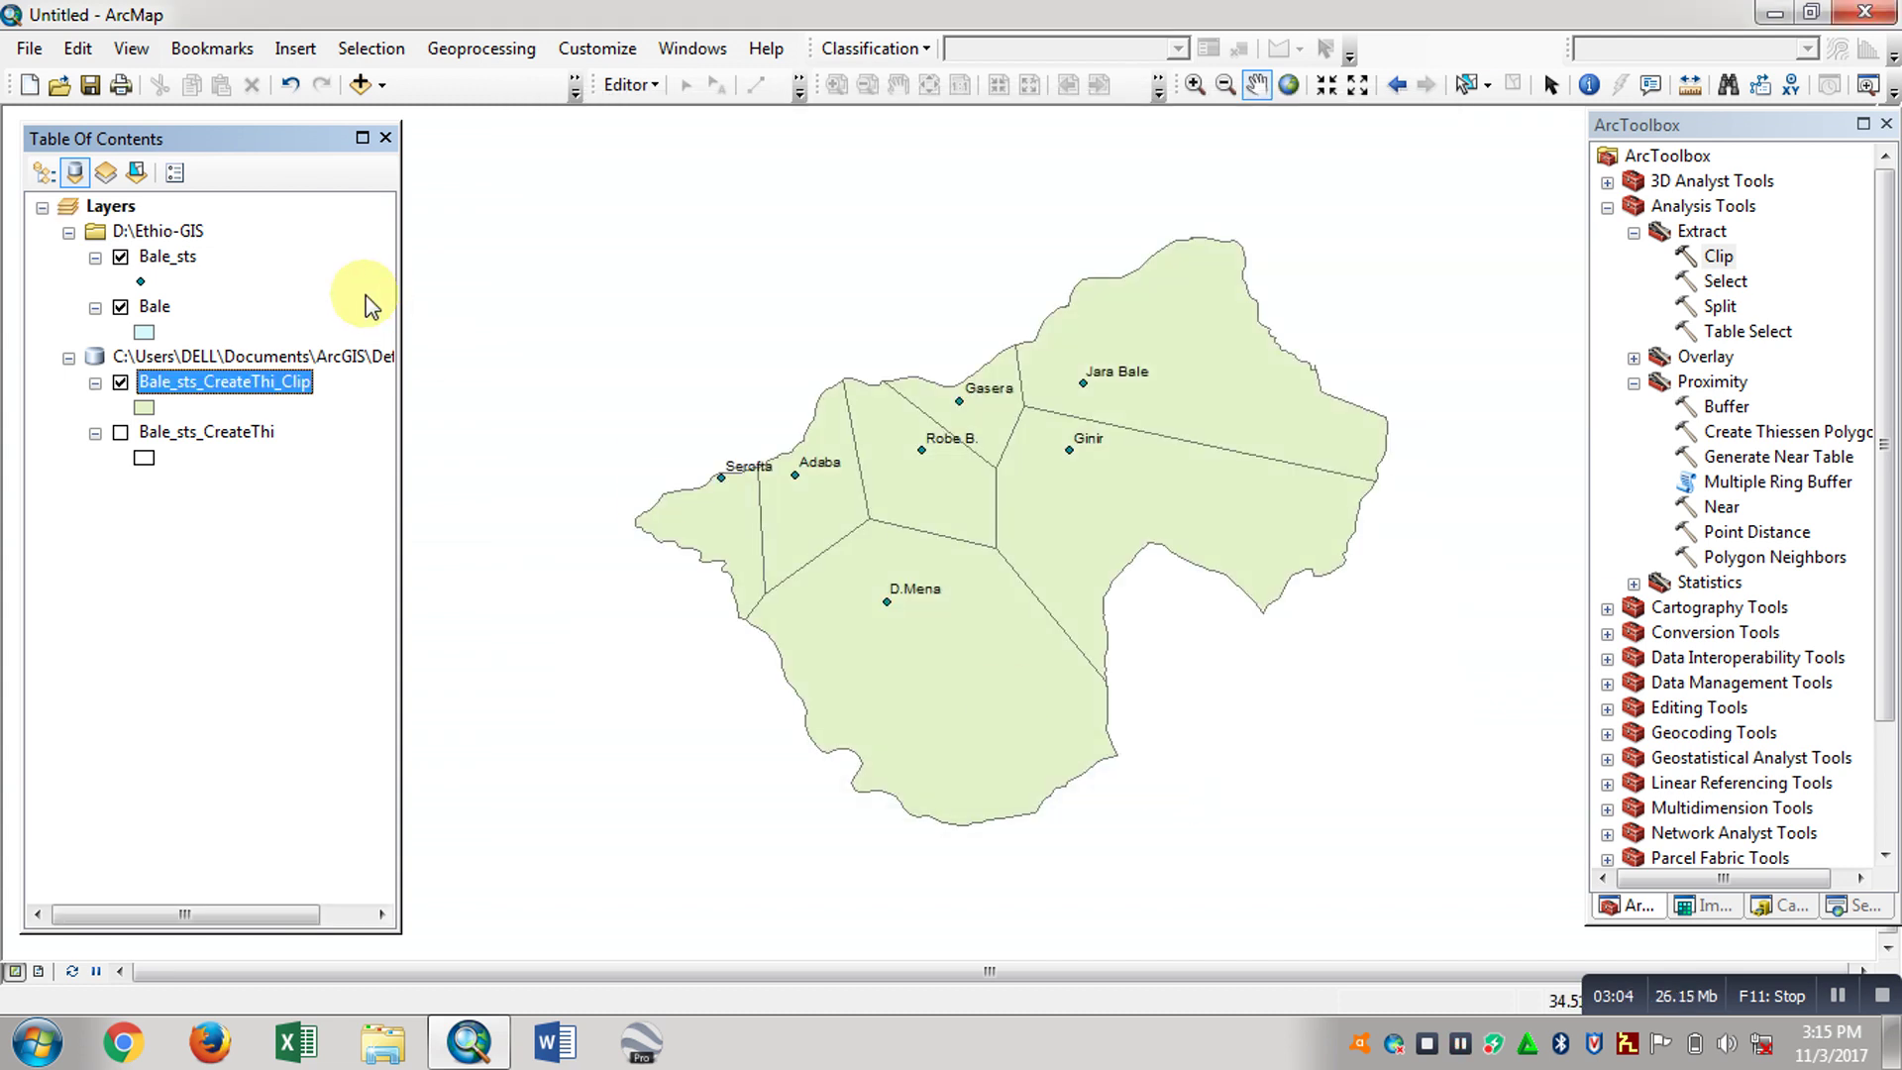
Step: Turn off station name labels and turn on the clipped polygons' area labels
left_click(168, 257)
right_click(168, 258)
left_click(248, 559)
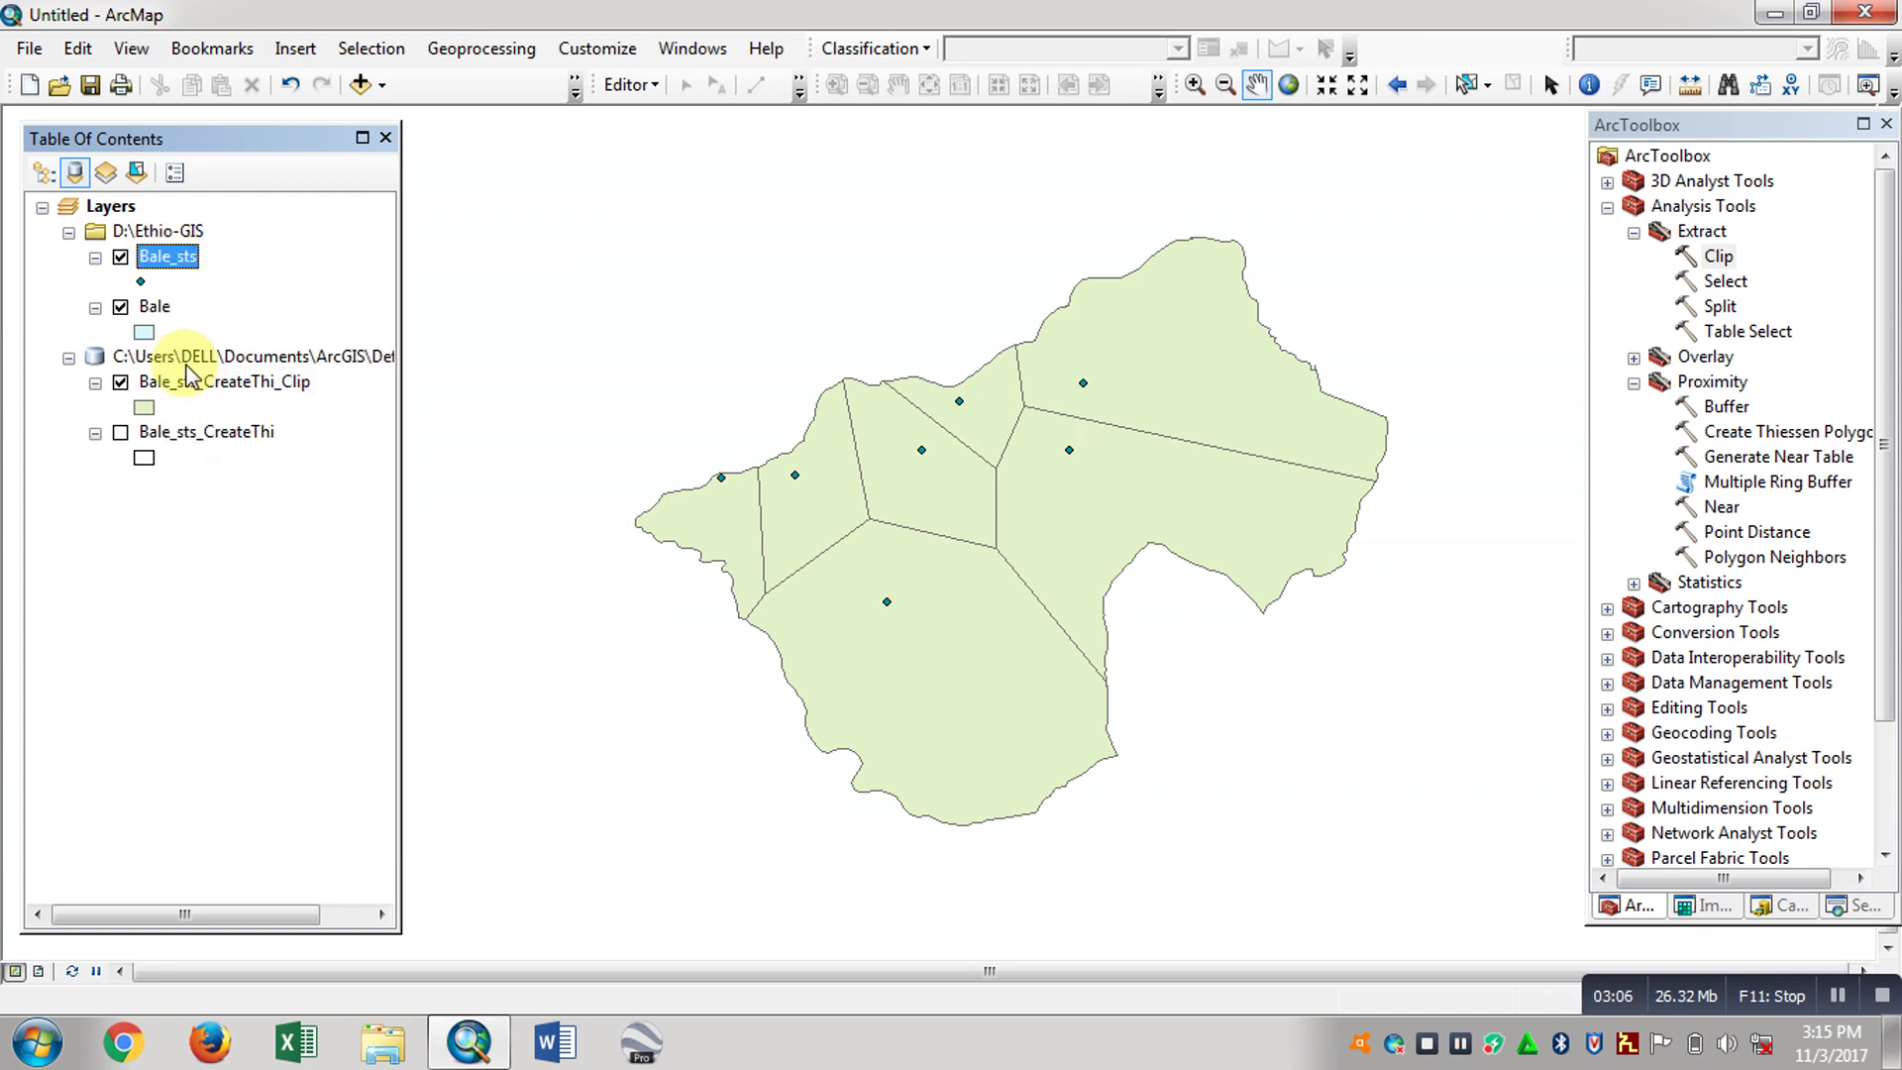
right_click(205, 390)
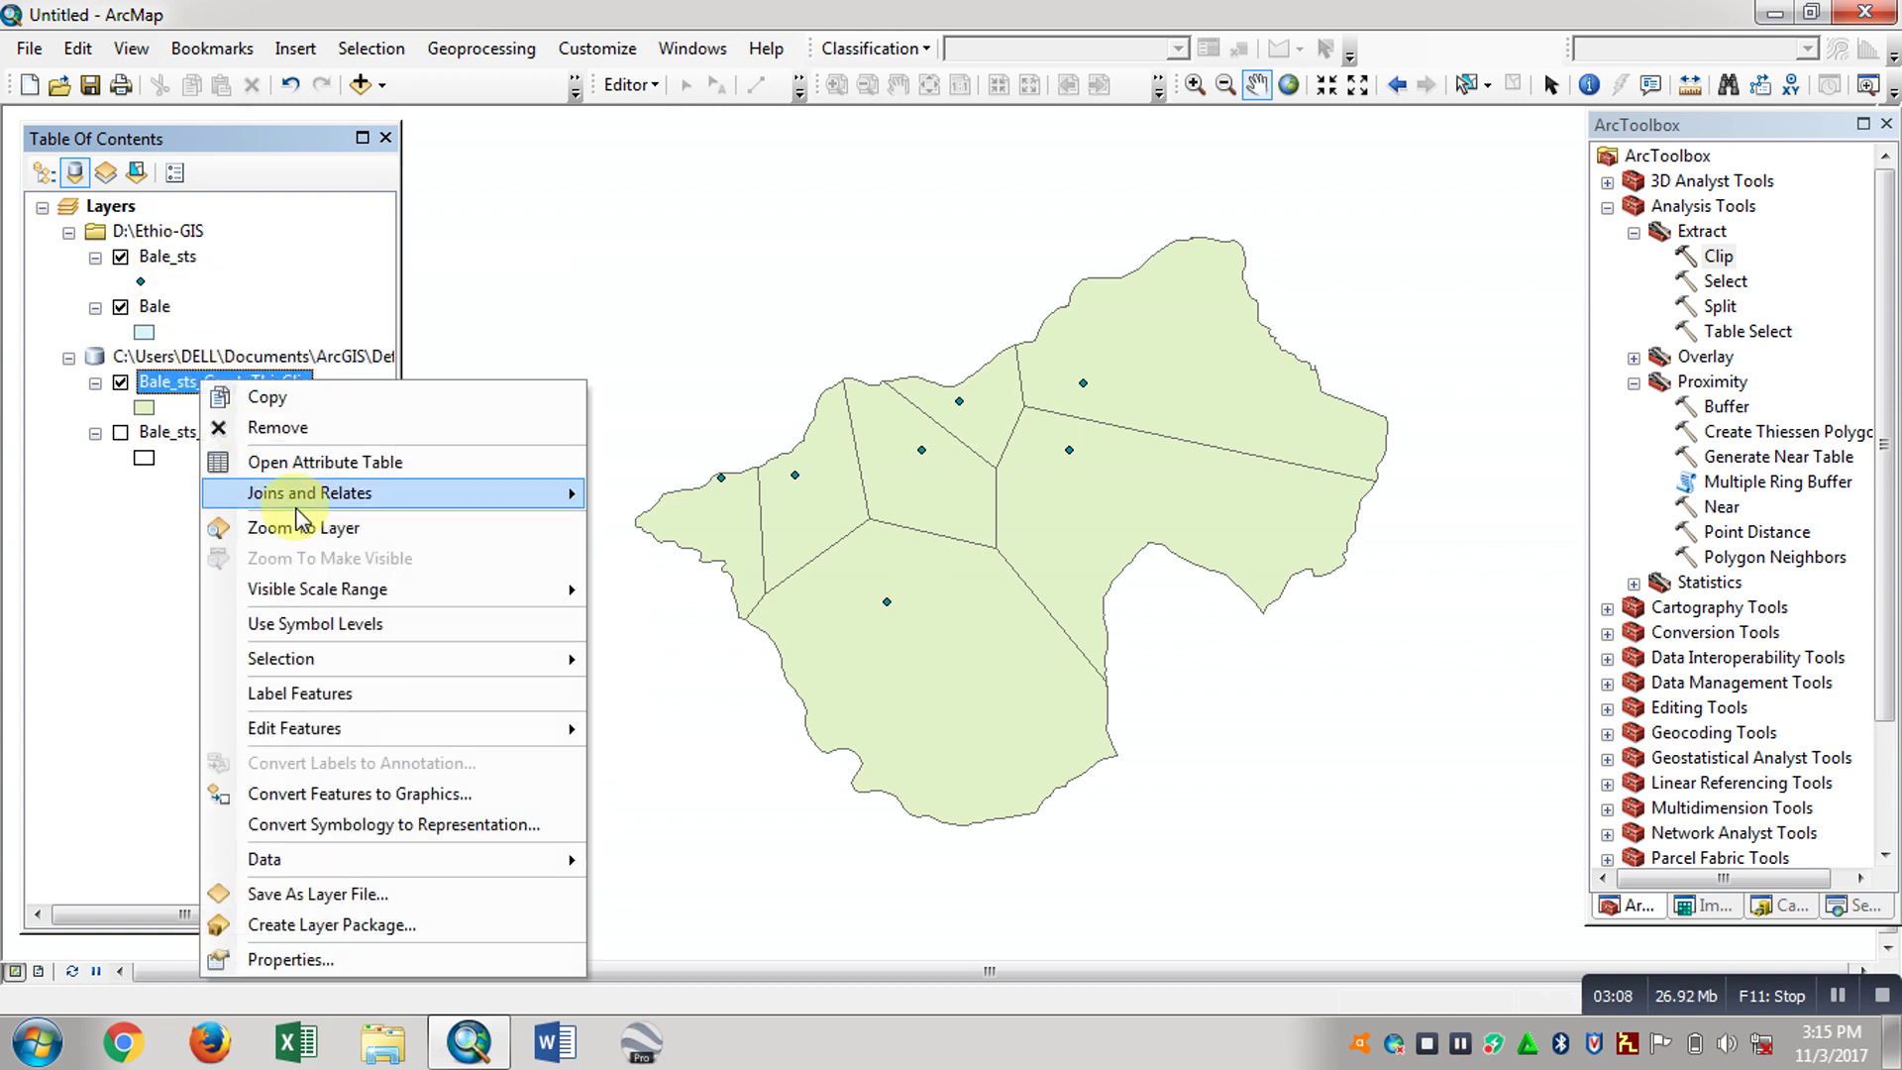
left_click(347, 691)
scroll(1017, 679, "down", 1)
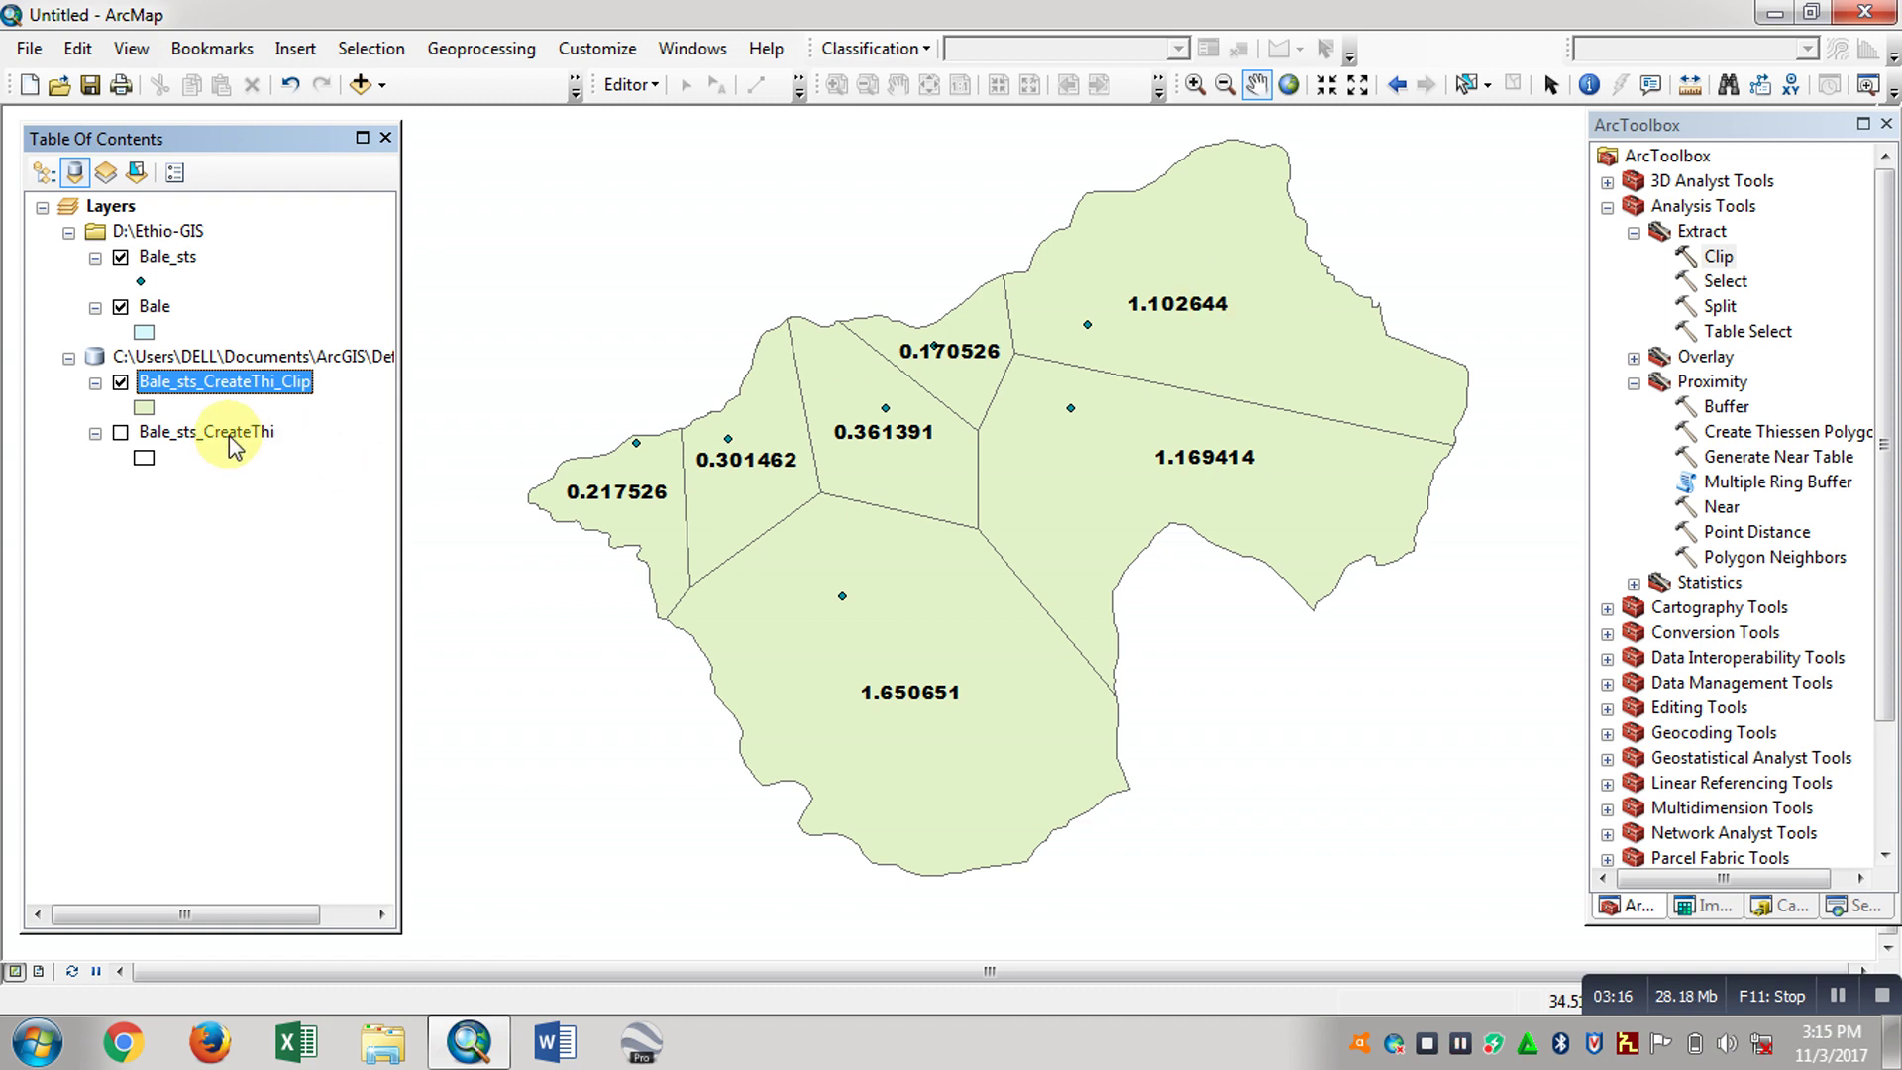
Step: Close the Create Layer Package dialog that opened by mistake for the clipped layer
right_click(206, 389)
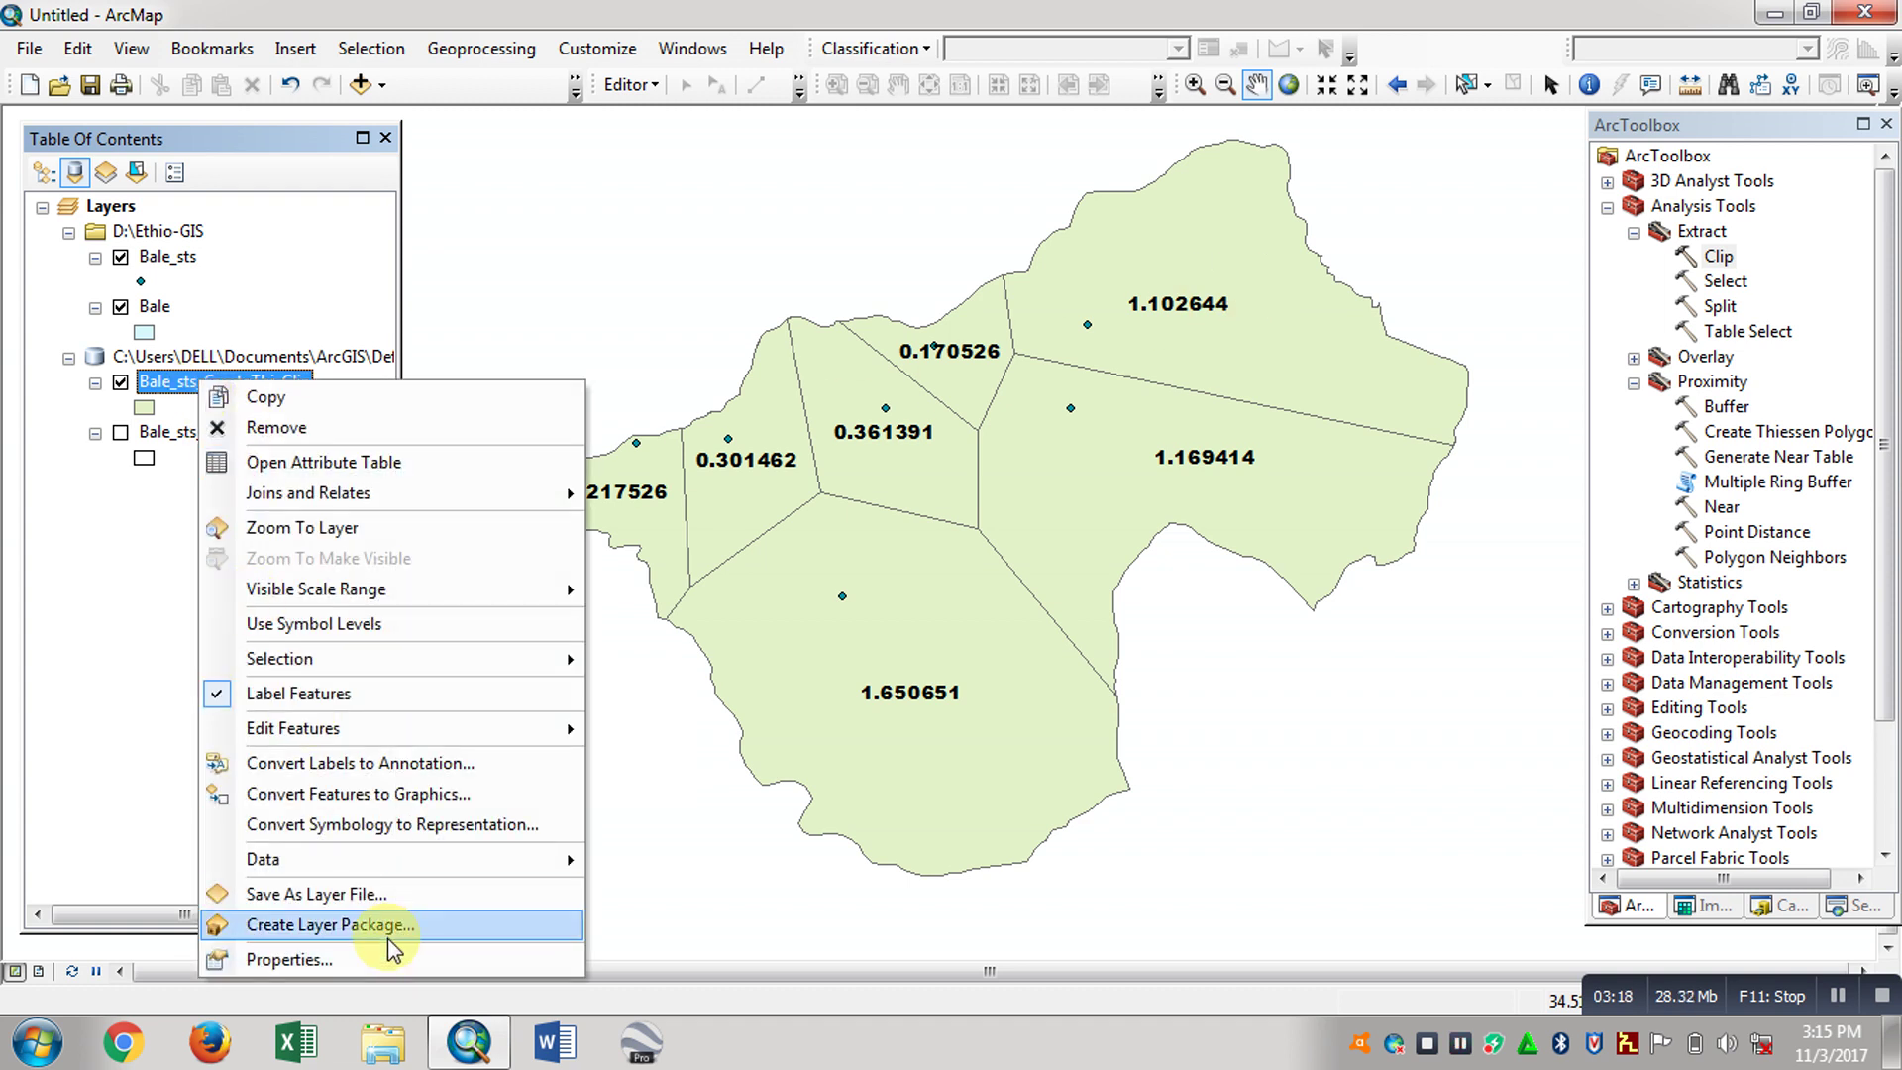
left_click(392, 943)
left_click(1435, 181)
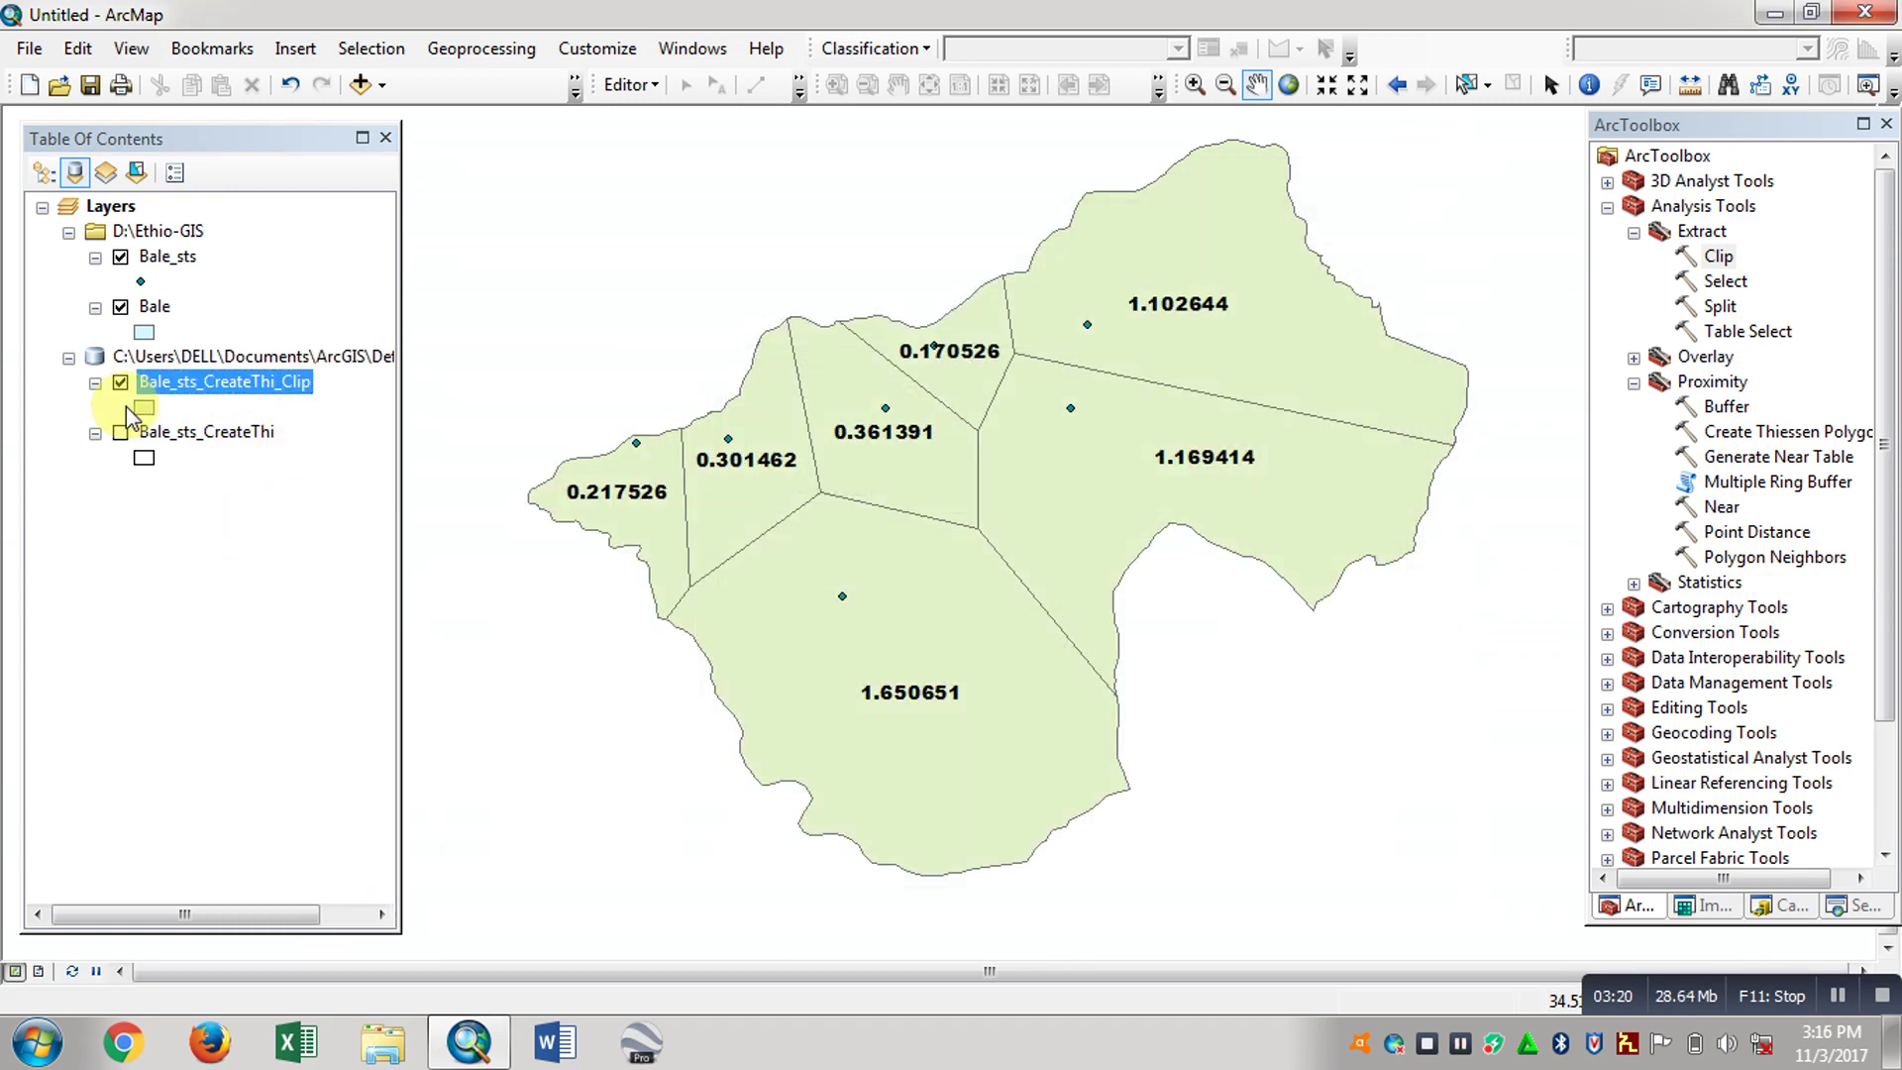
right_click(198, 383)
Step: Symbolize the clipped layer by unique Shape_Area values, adding all seven values
left_click(322, 963)
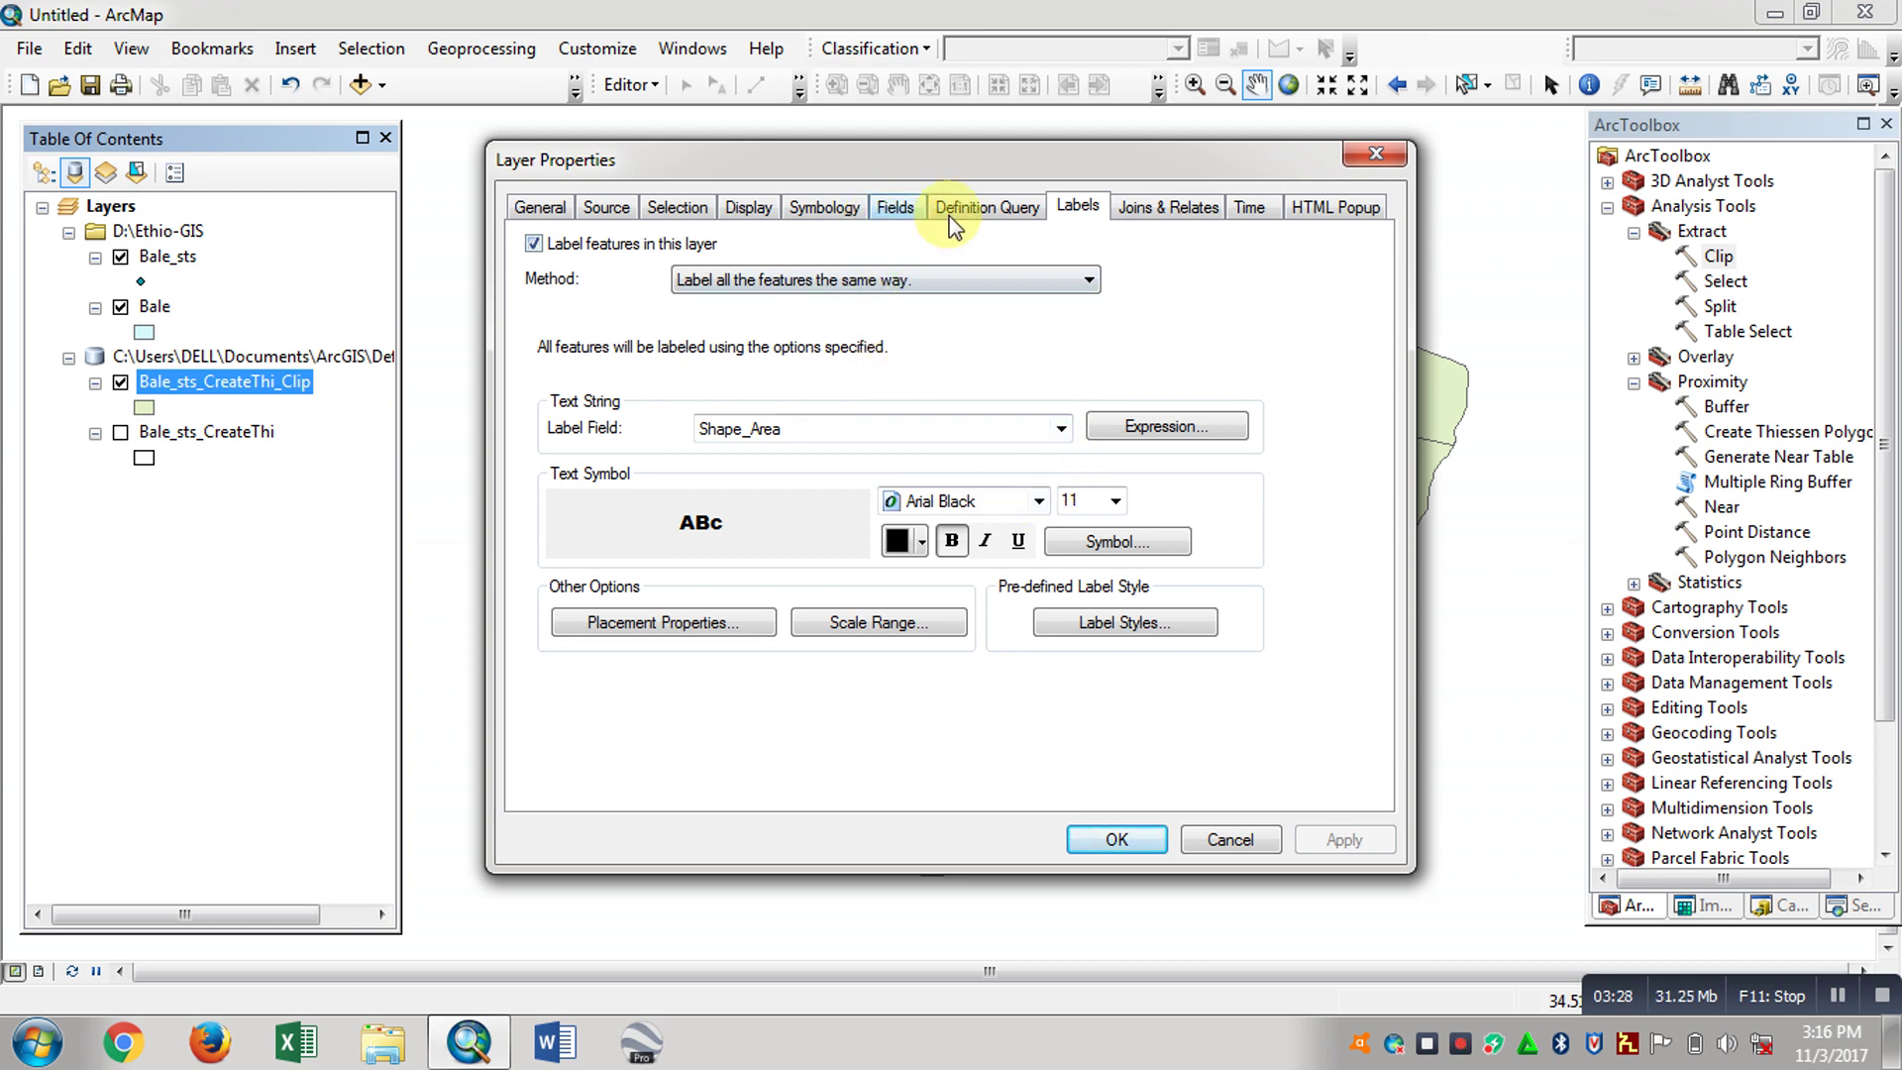
left_click(818, 220)
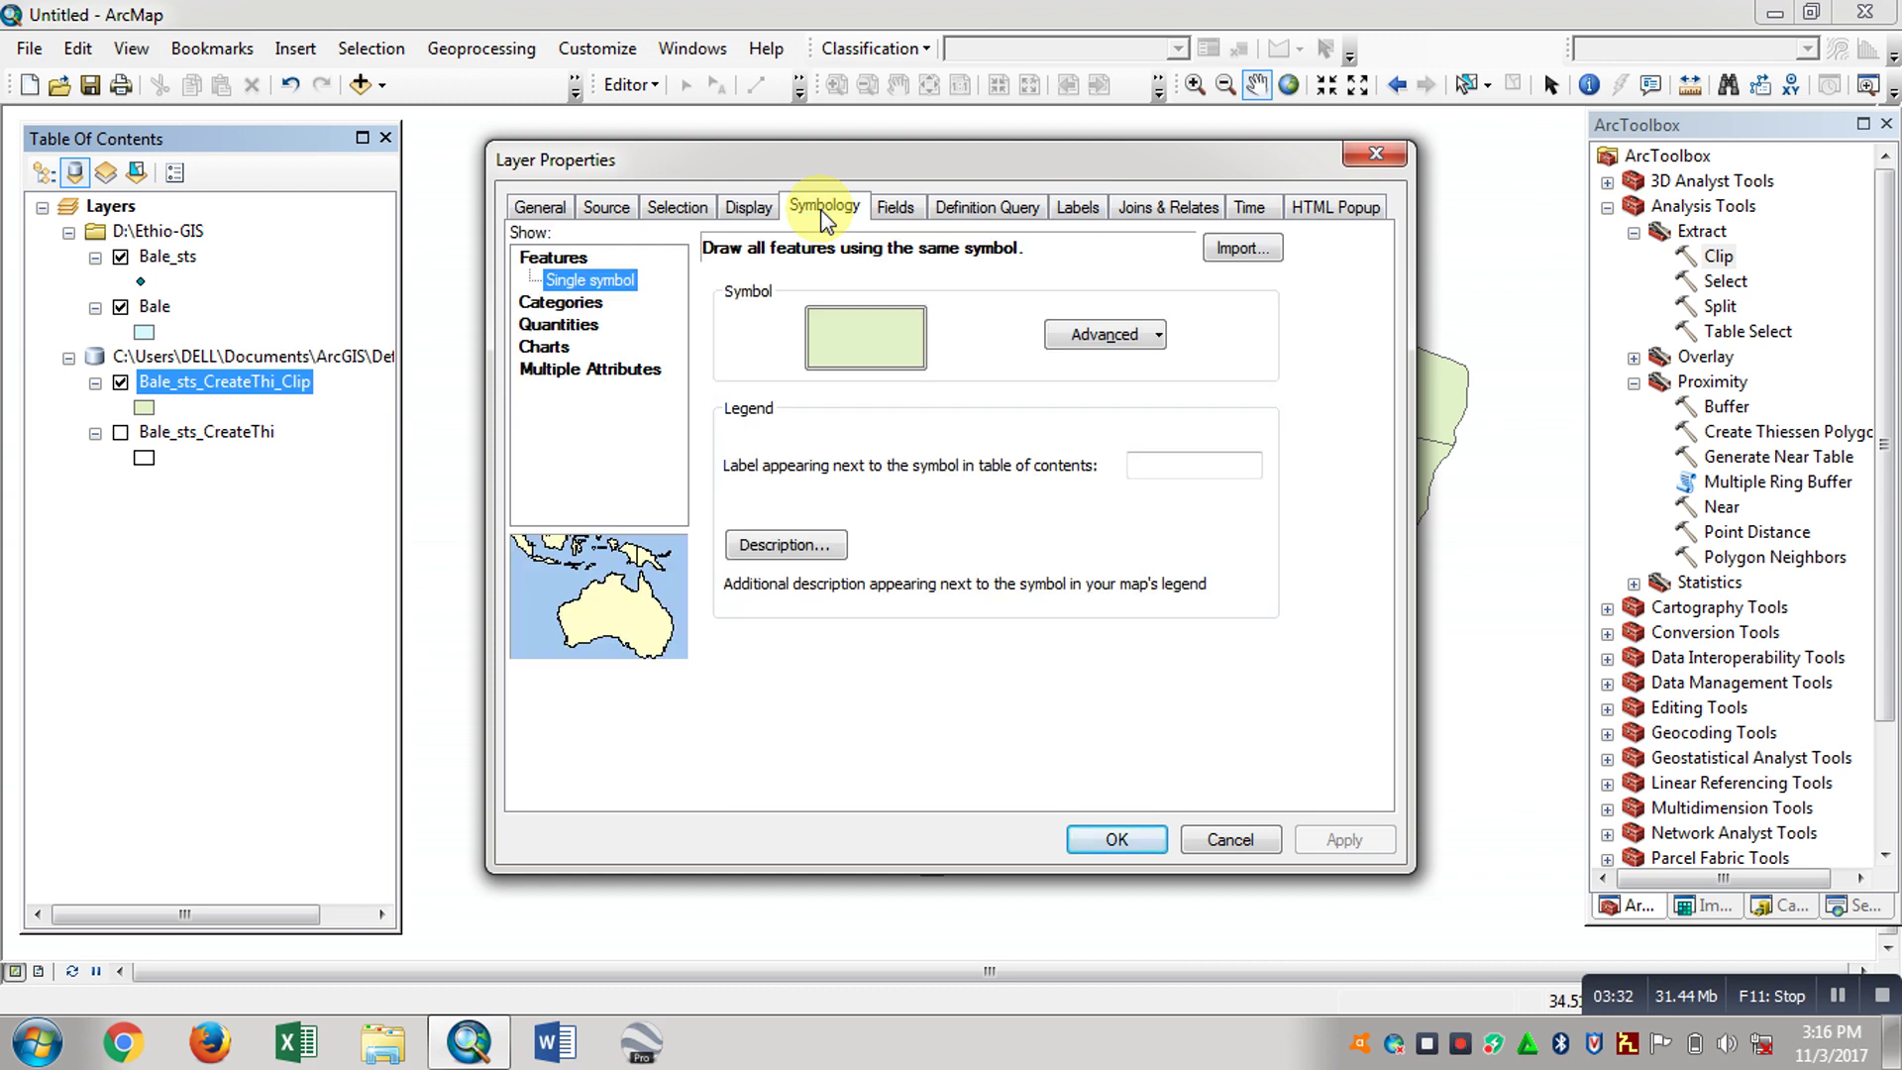
left_click(560, 303)
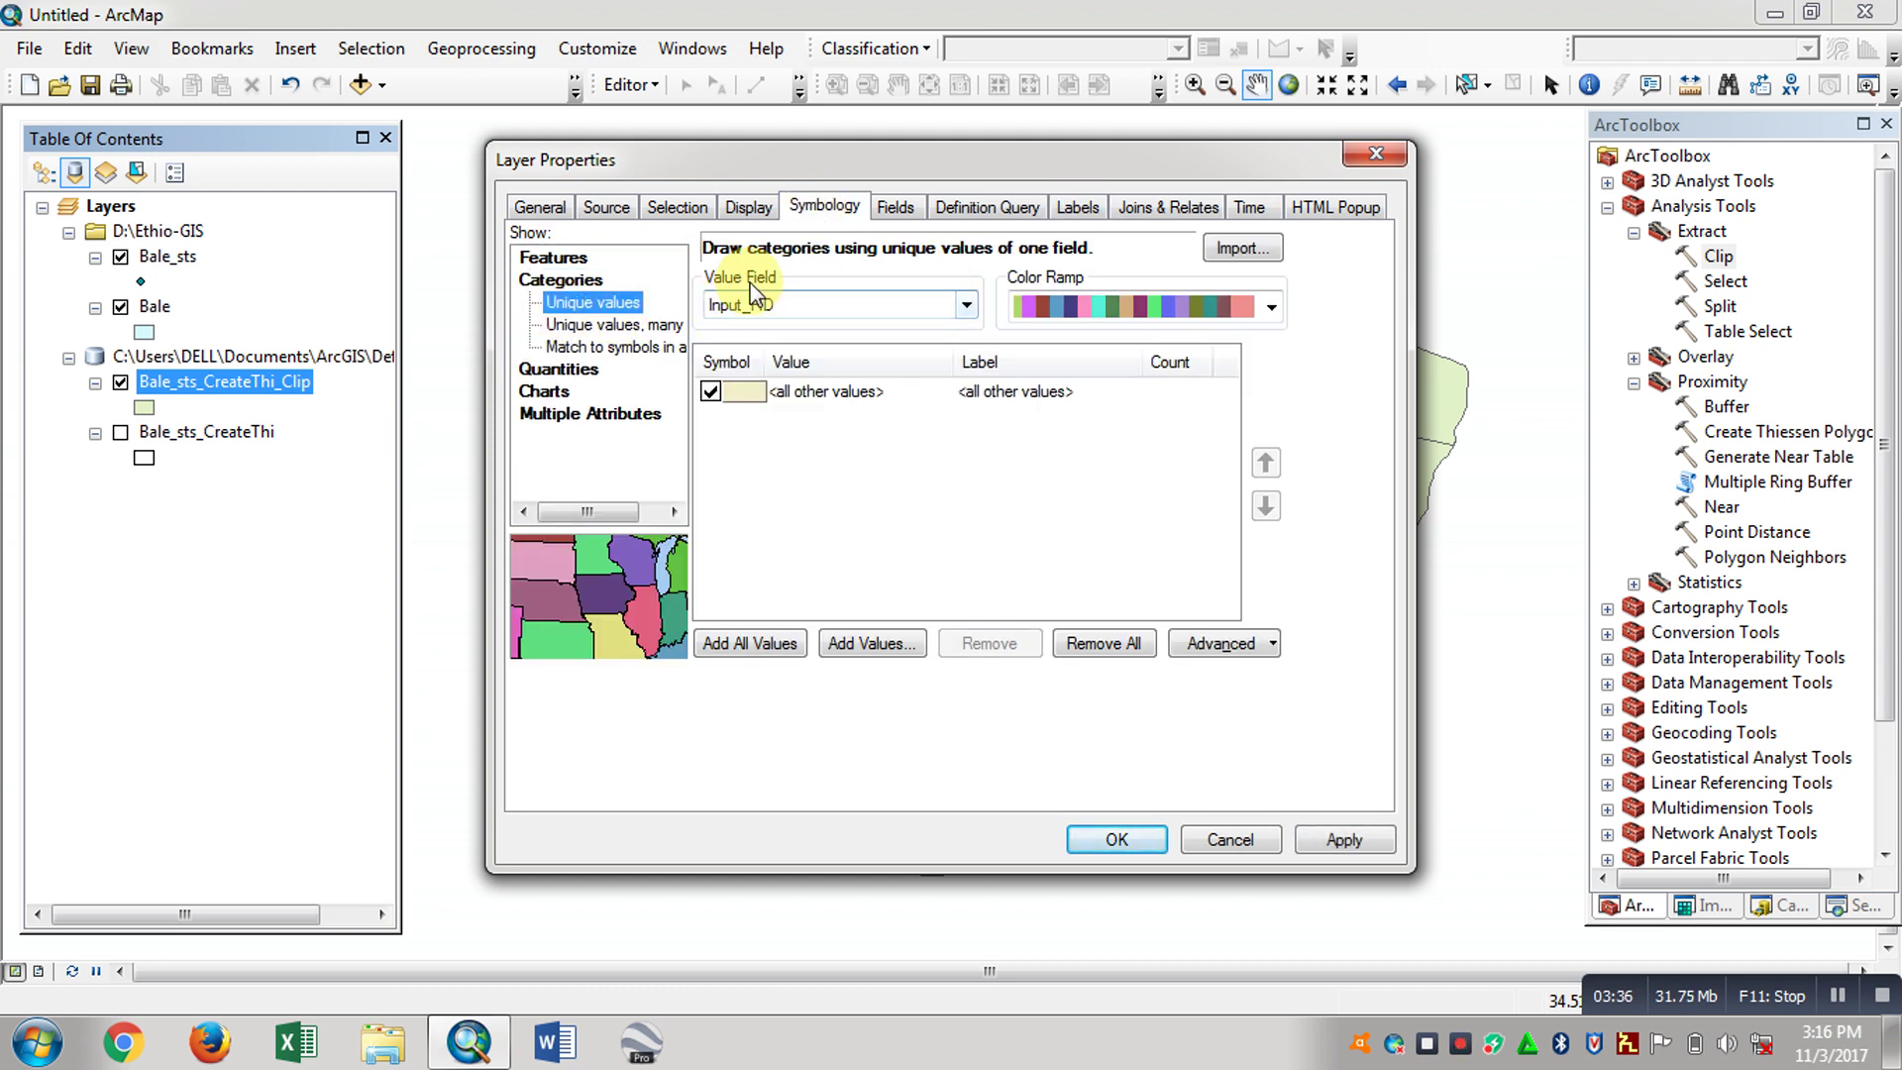
left_click(966, 305)
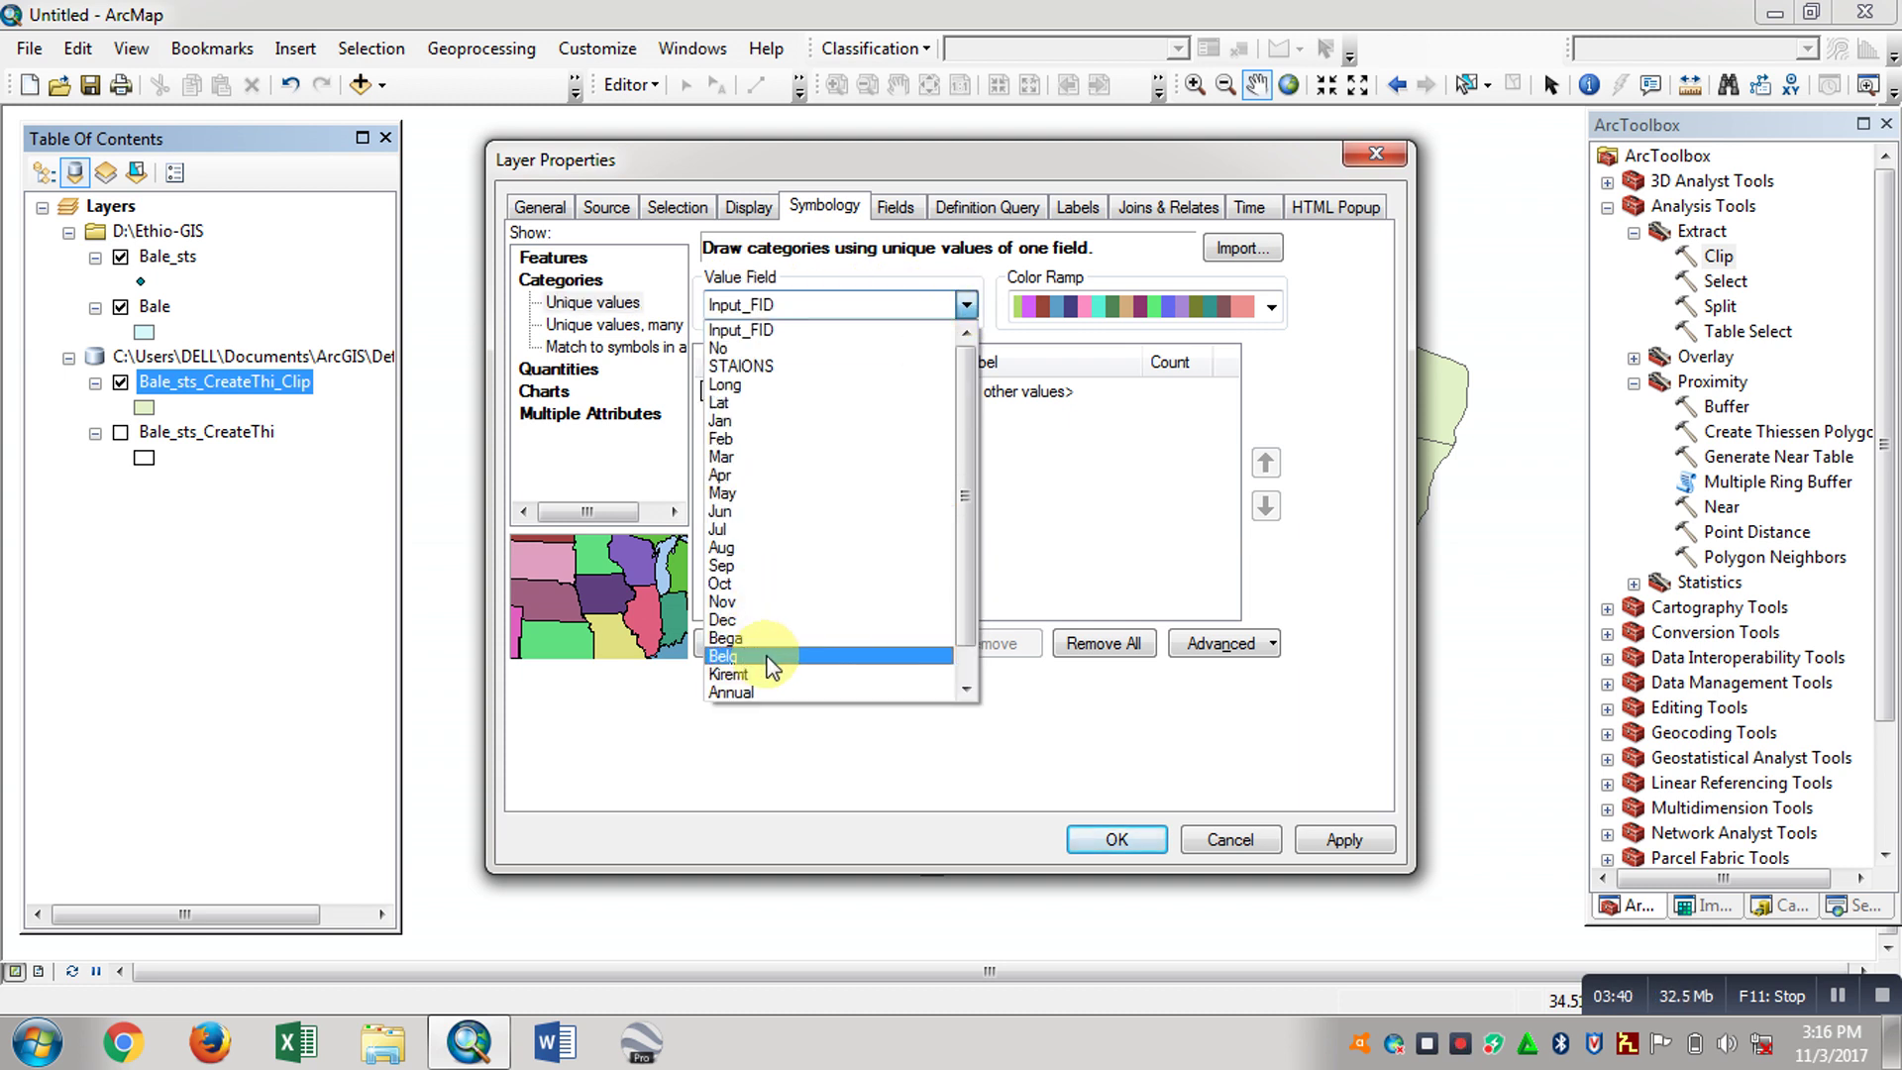
scroll(782, 640, "down", 1)
left_click(779, 693)
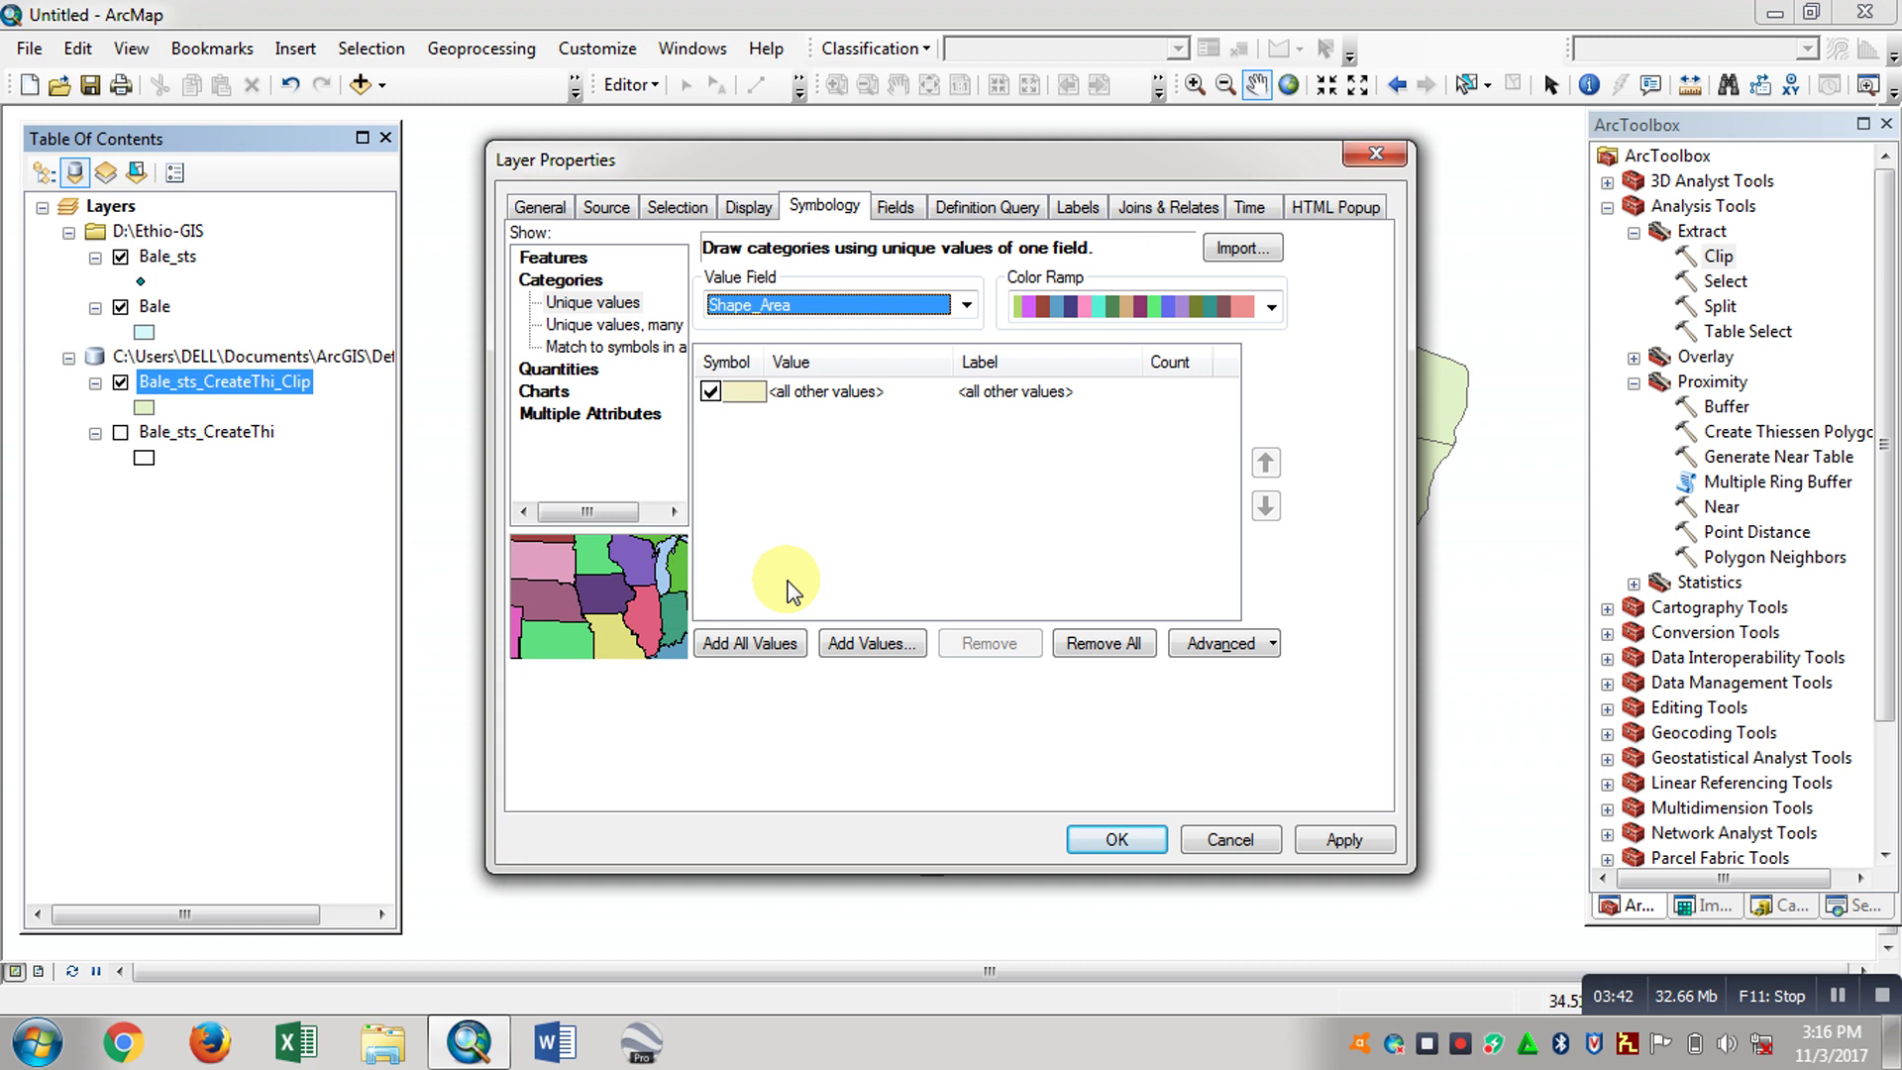
left_click(751, 642)
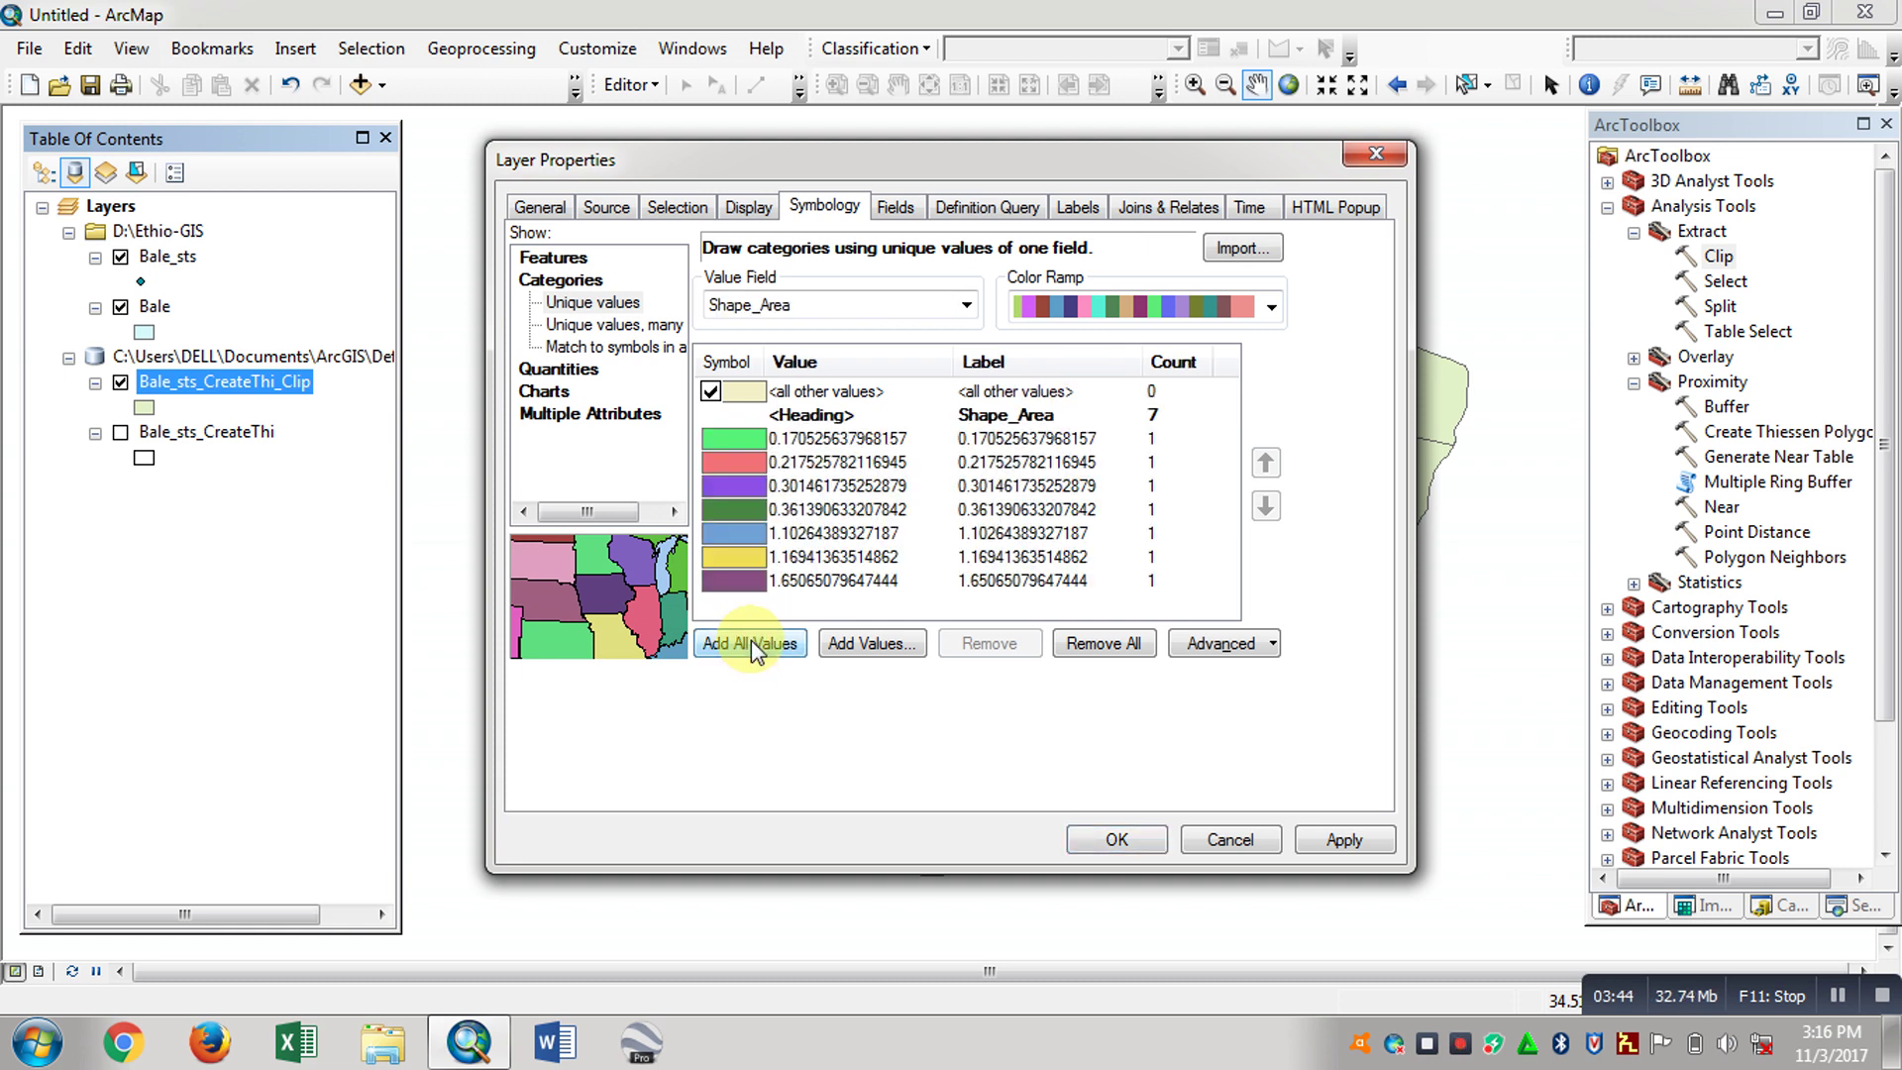
left_click(1344, 840)
left_click(1149, 840)
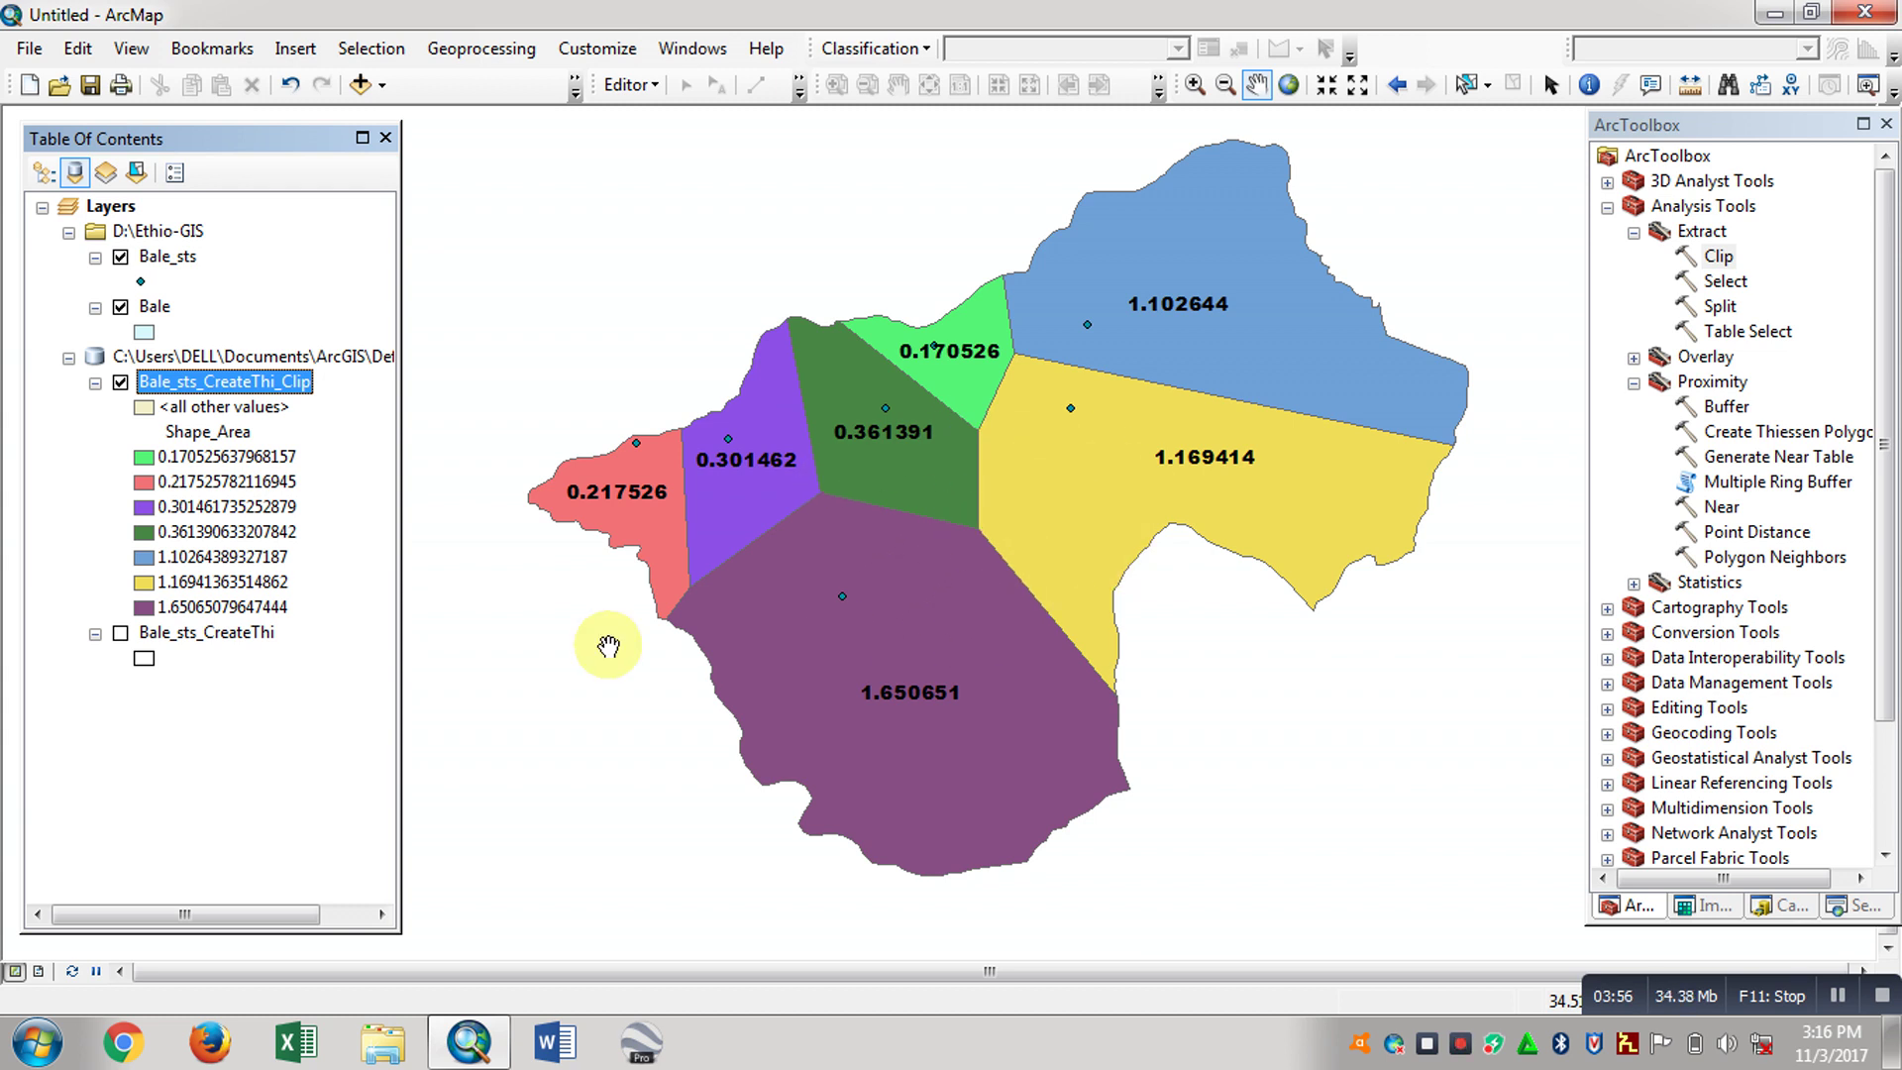
Step: Set the Bale_sts label field to Annual
right_click(171, 260)
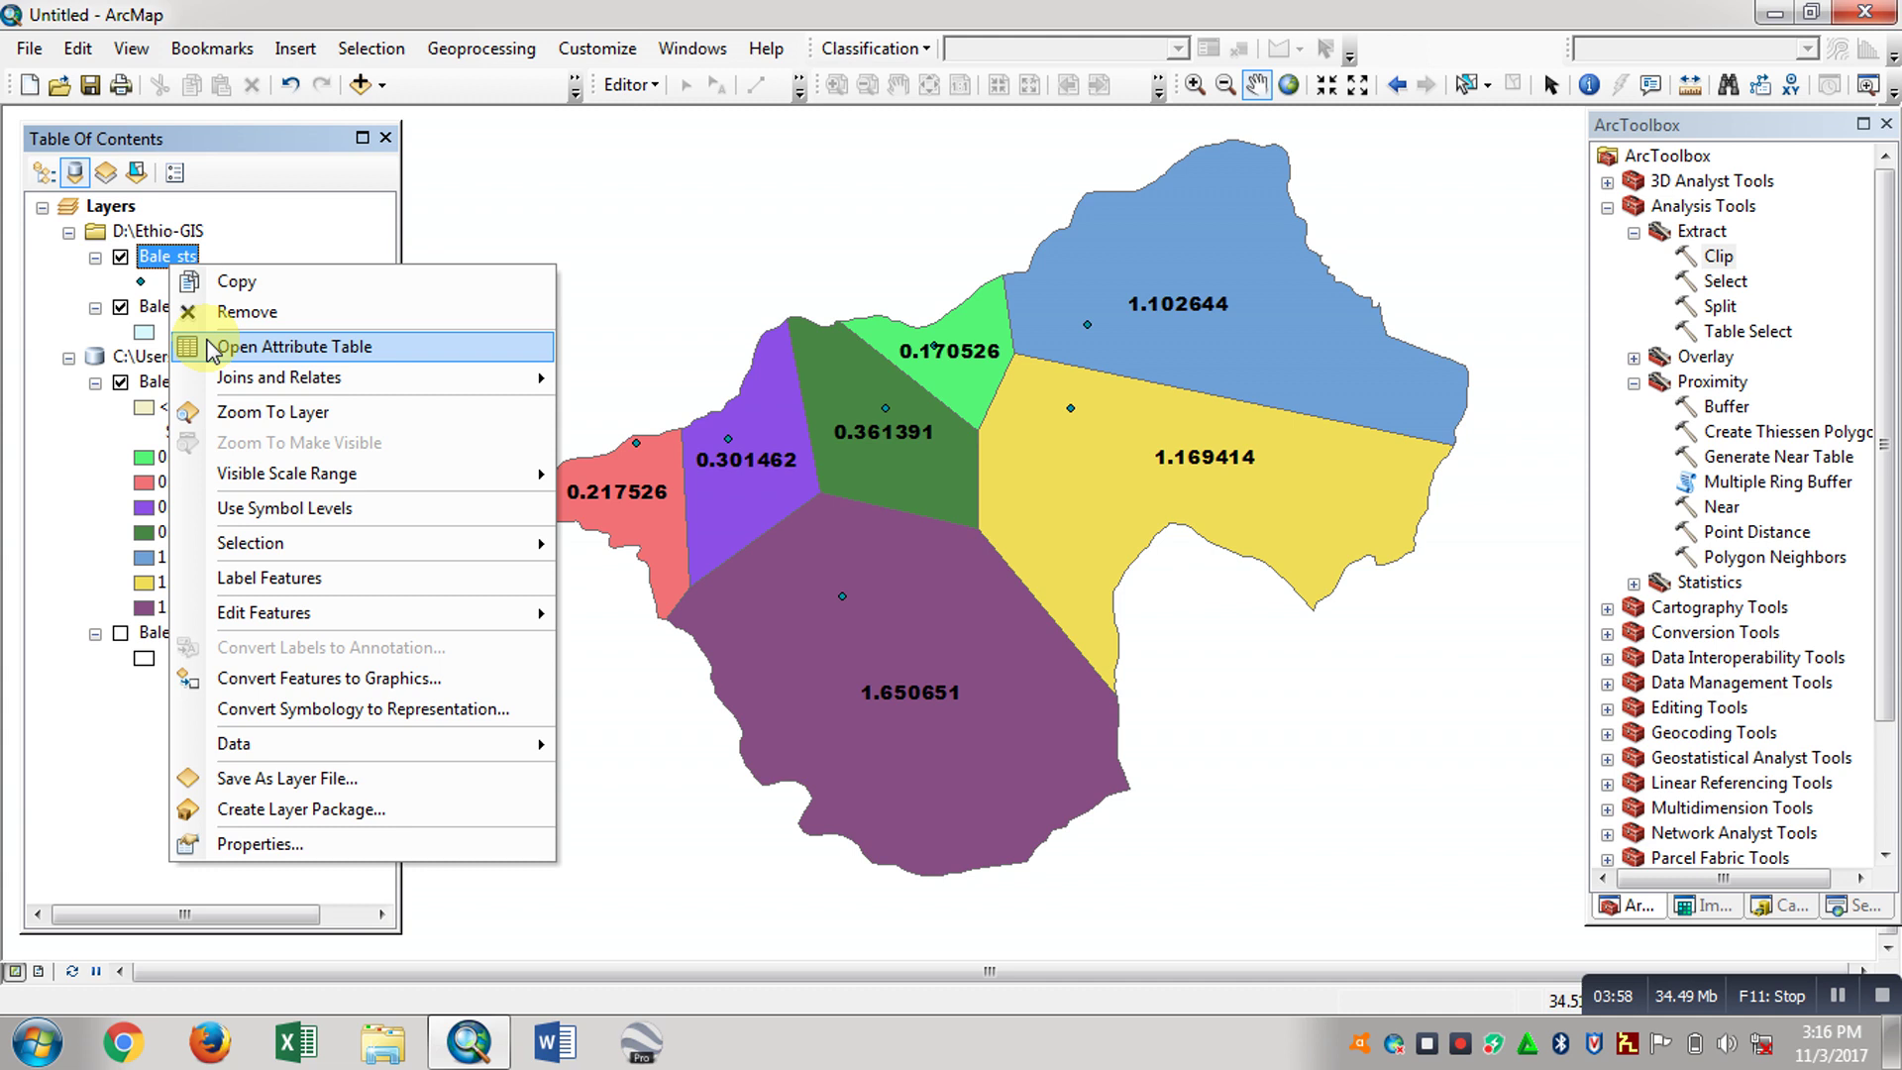
left_click(293, 843)
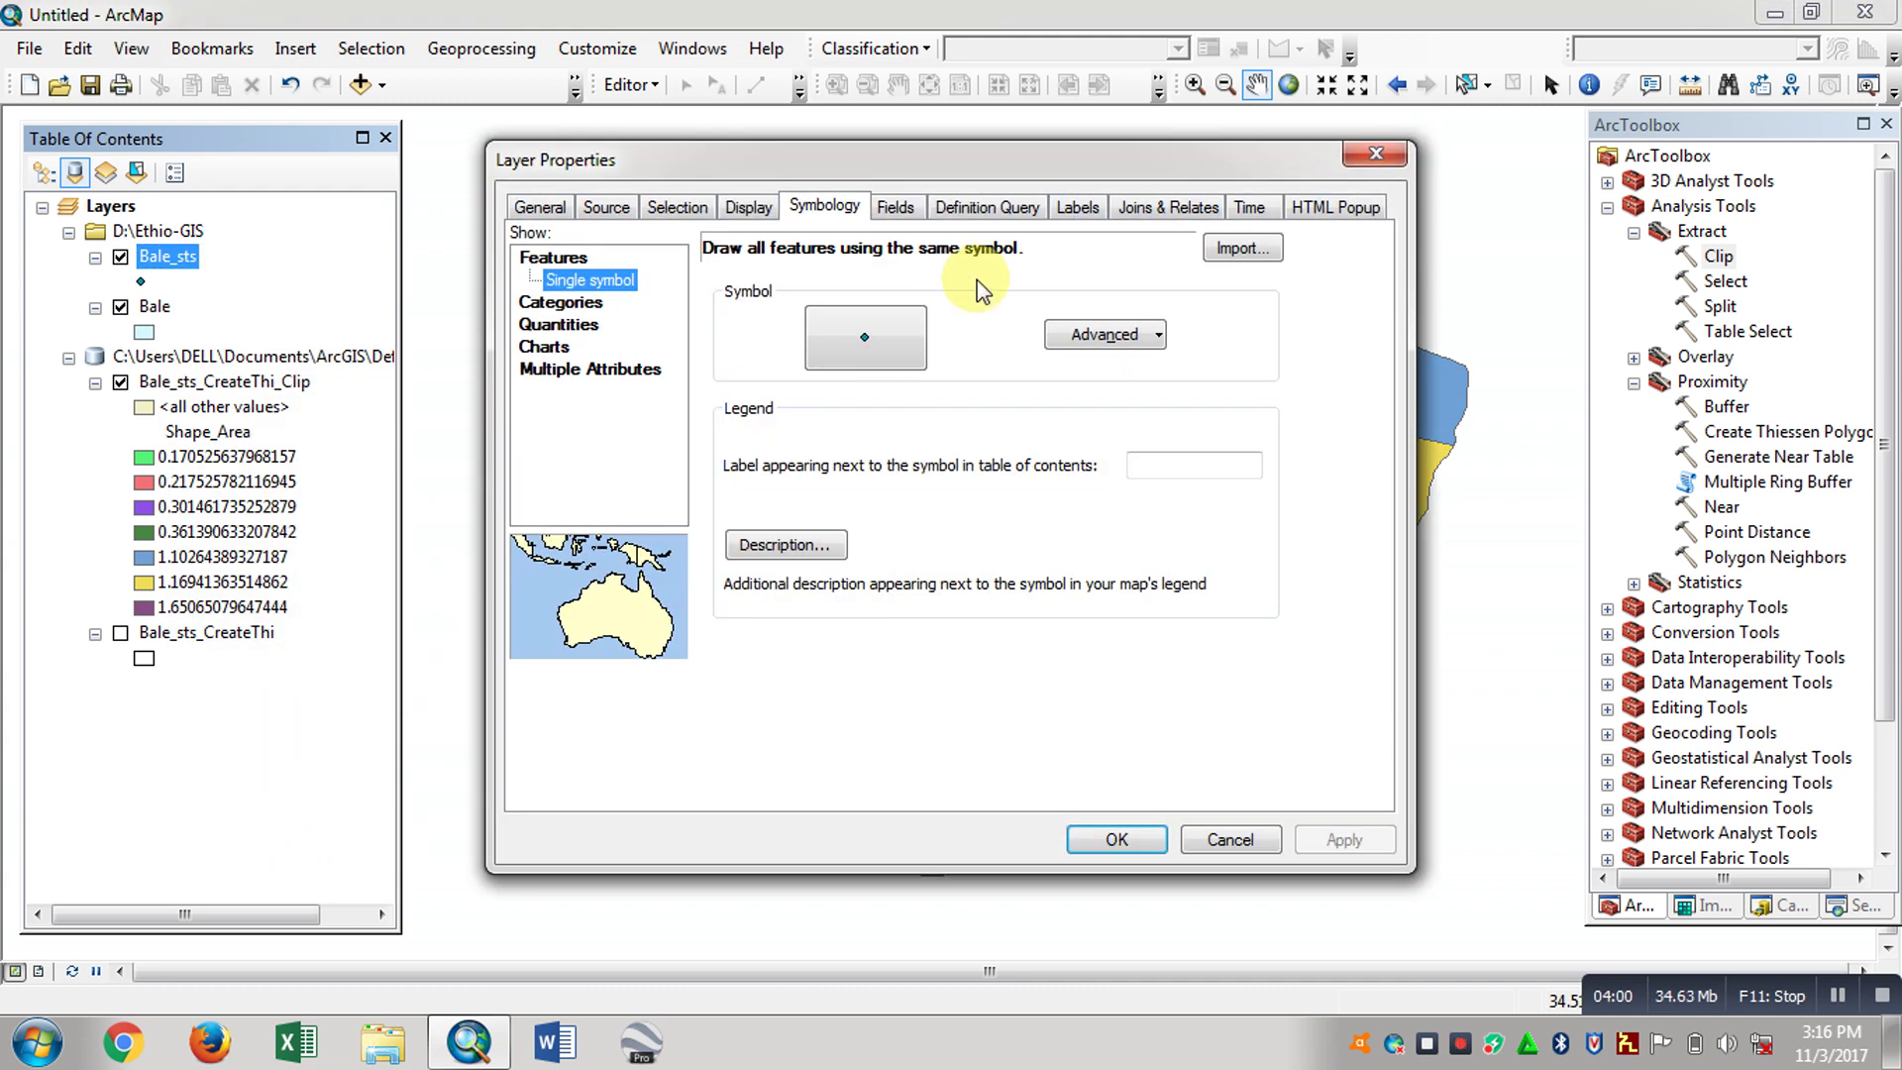
left_click(1078, 210)
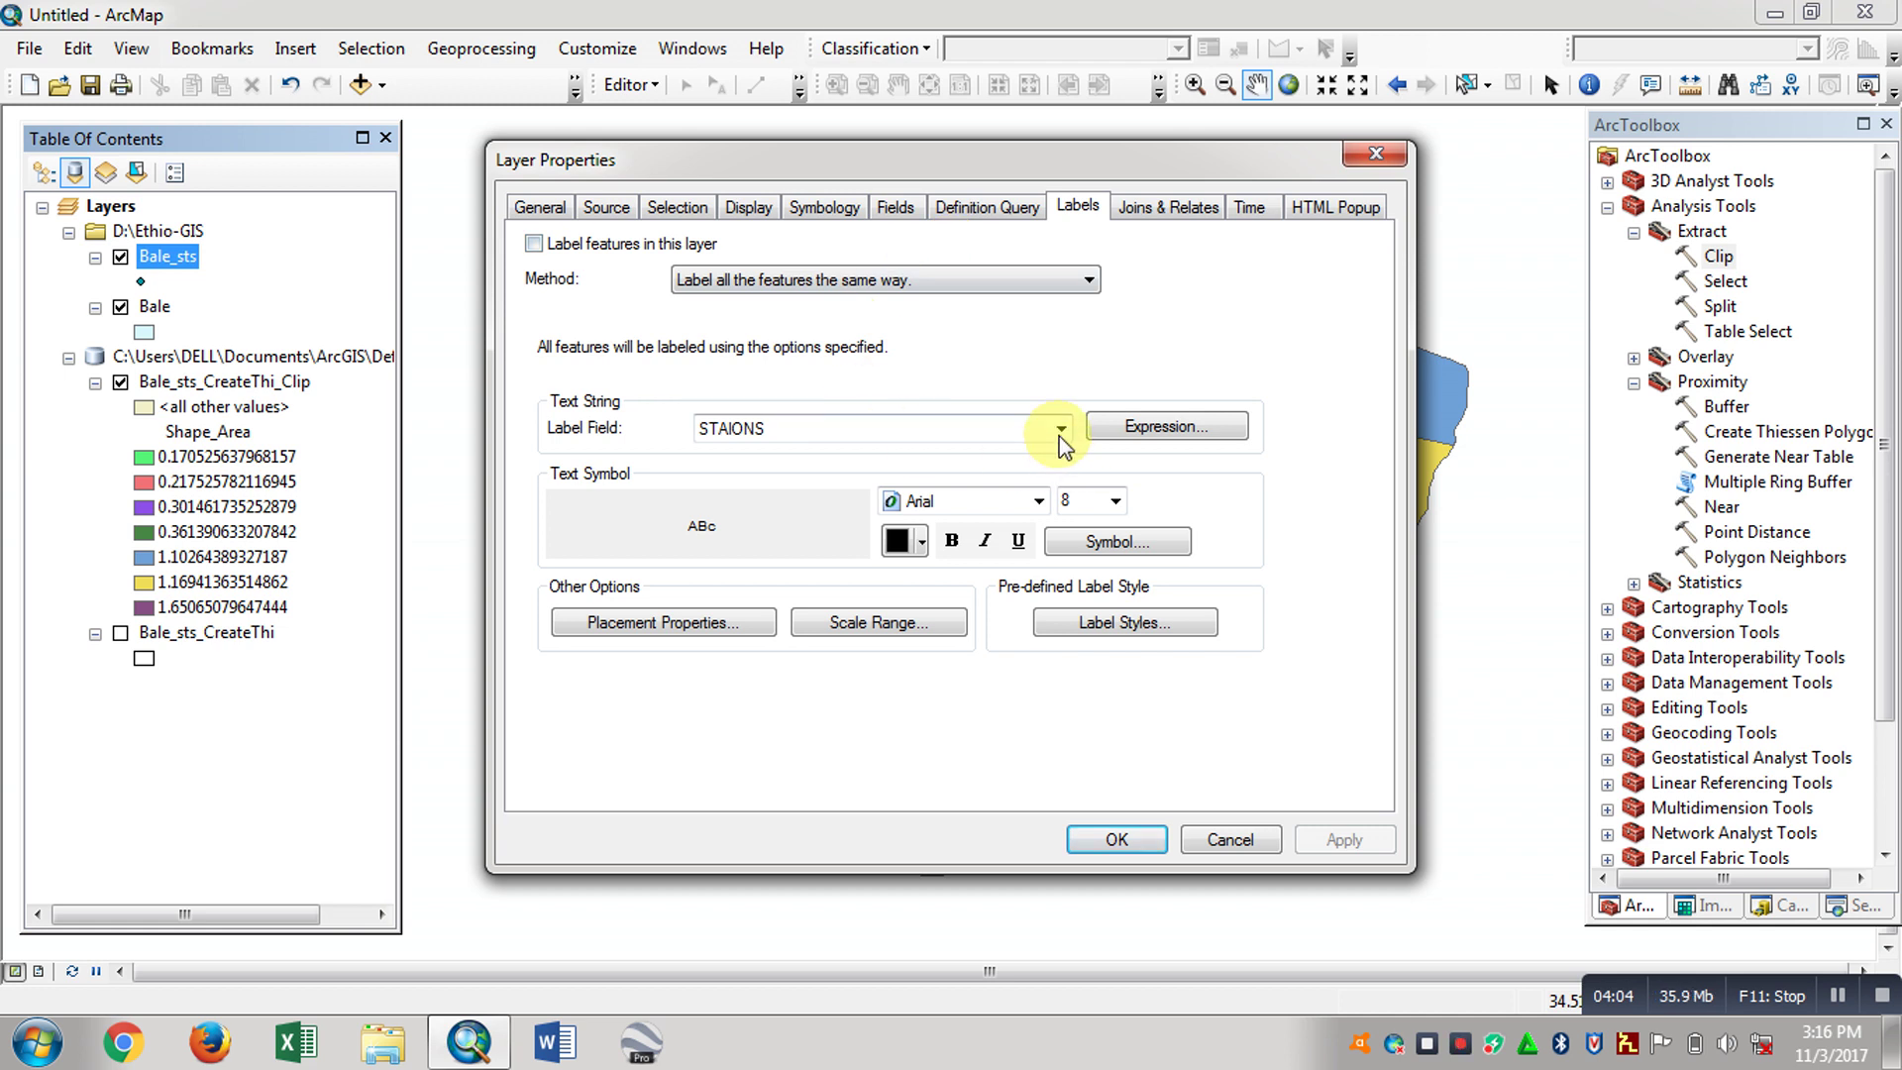
left_click(1060, 443)
left_click(819, 827)
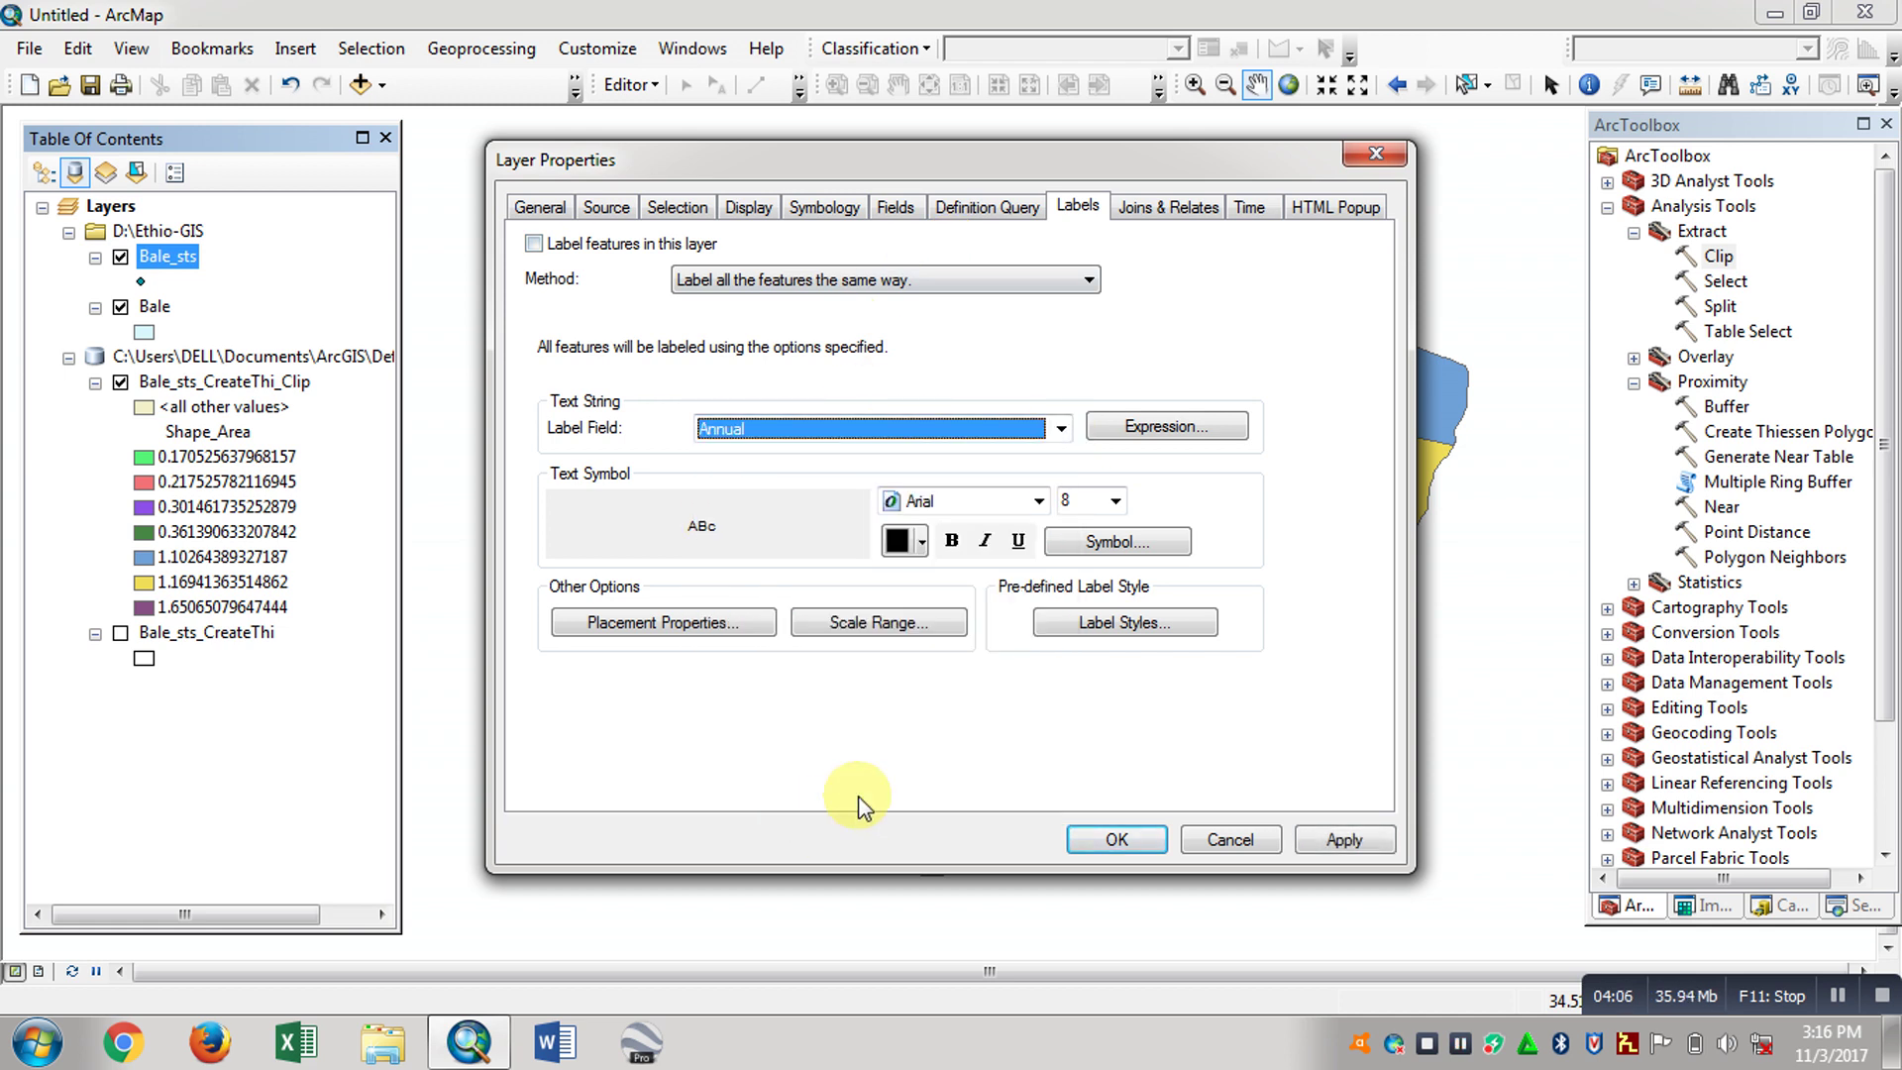
Step: Style the station labels as 12-point red Arial Black and apply
left_click(1113, 500)
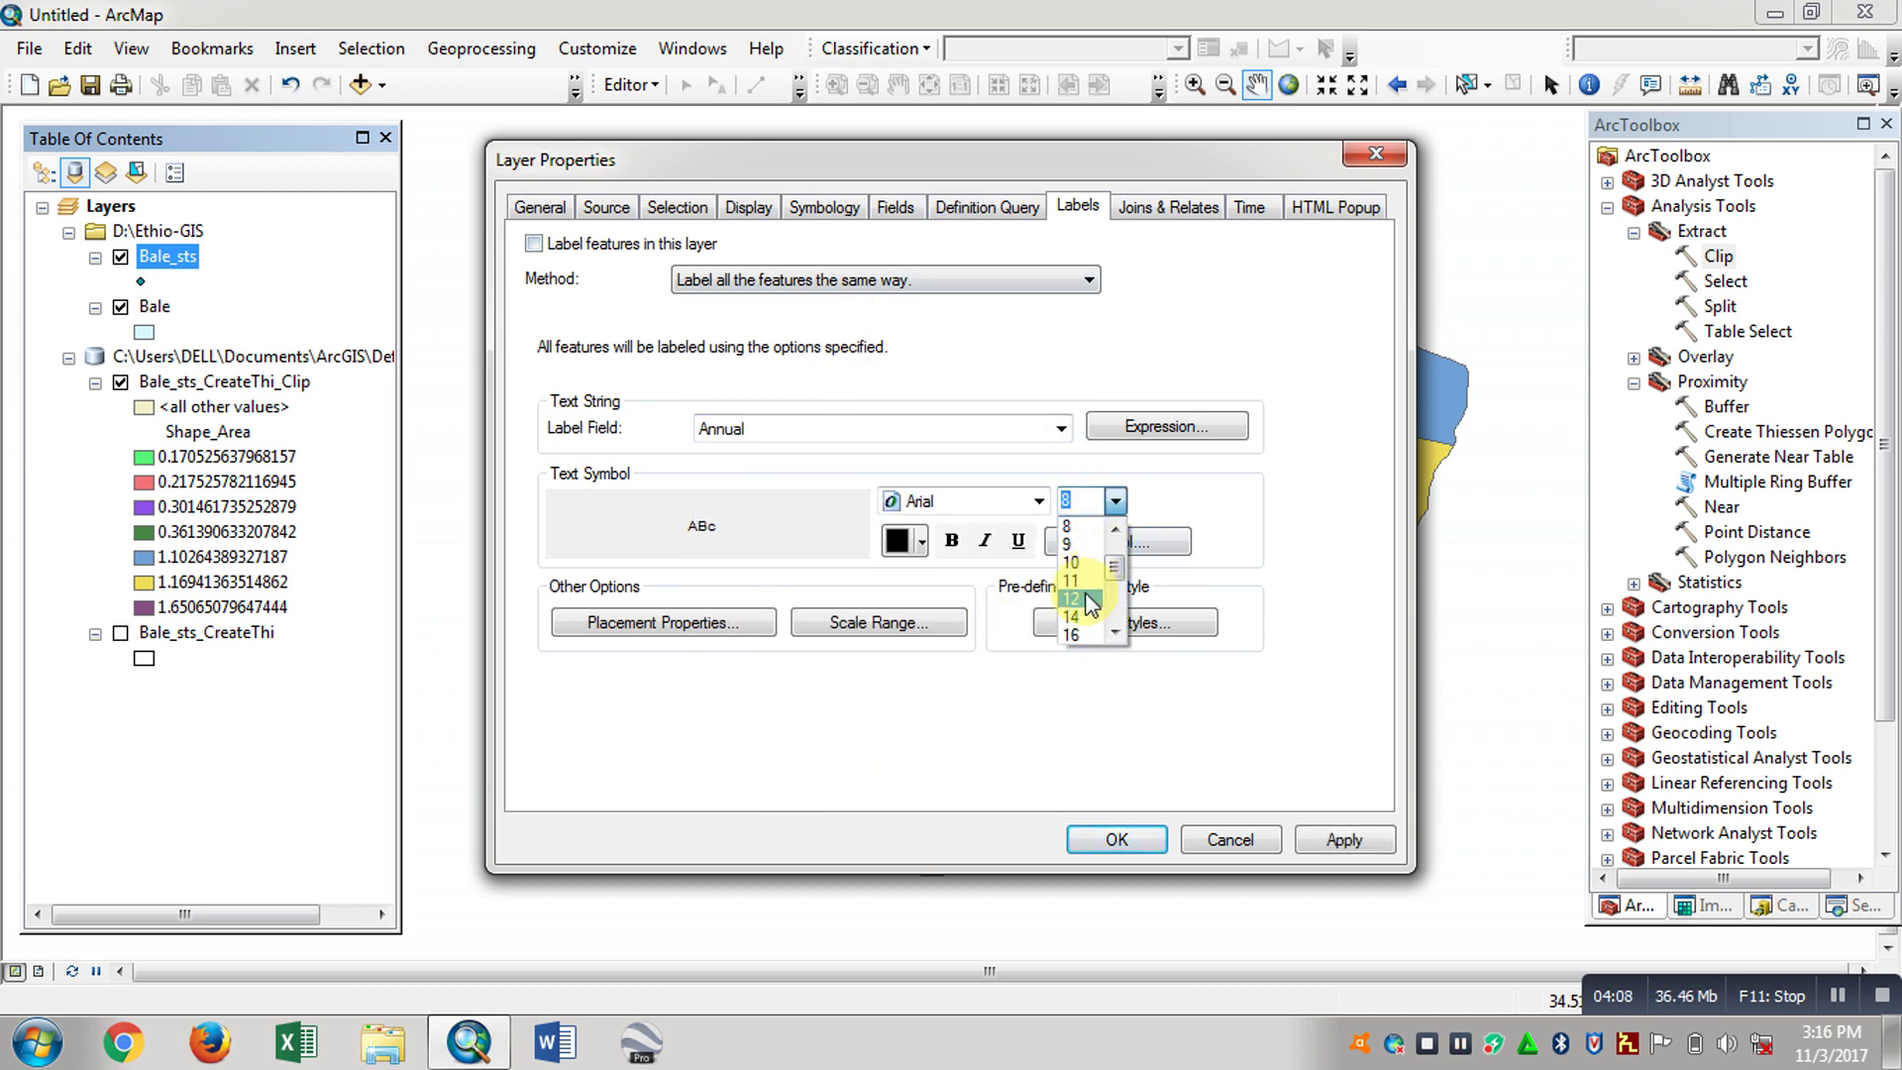
left_click(1087, 601)
left_click(920, 541)
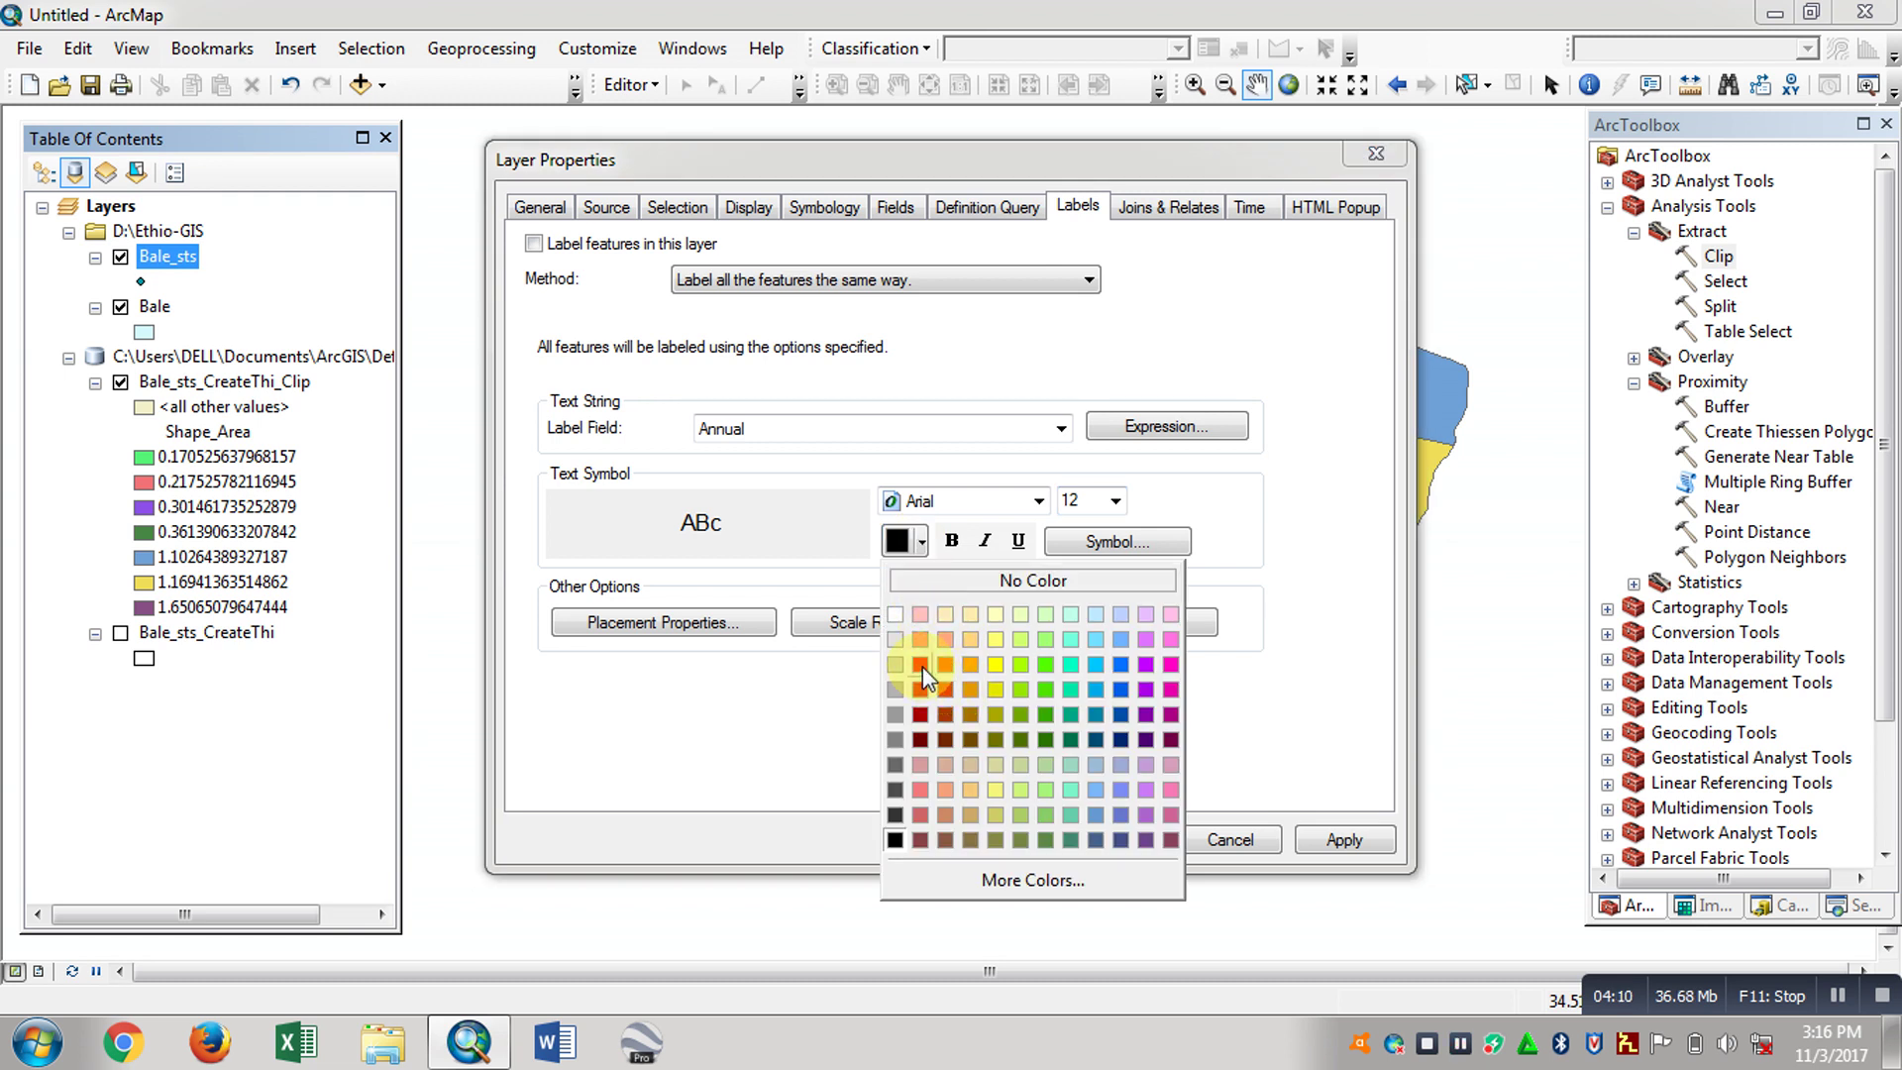
left_click(922, 666)
left_click(1037, 500)
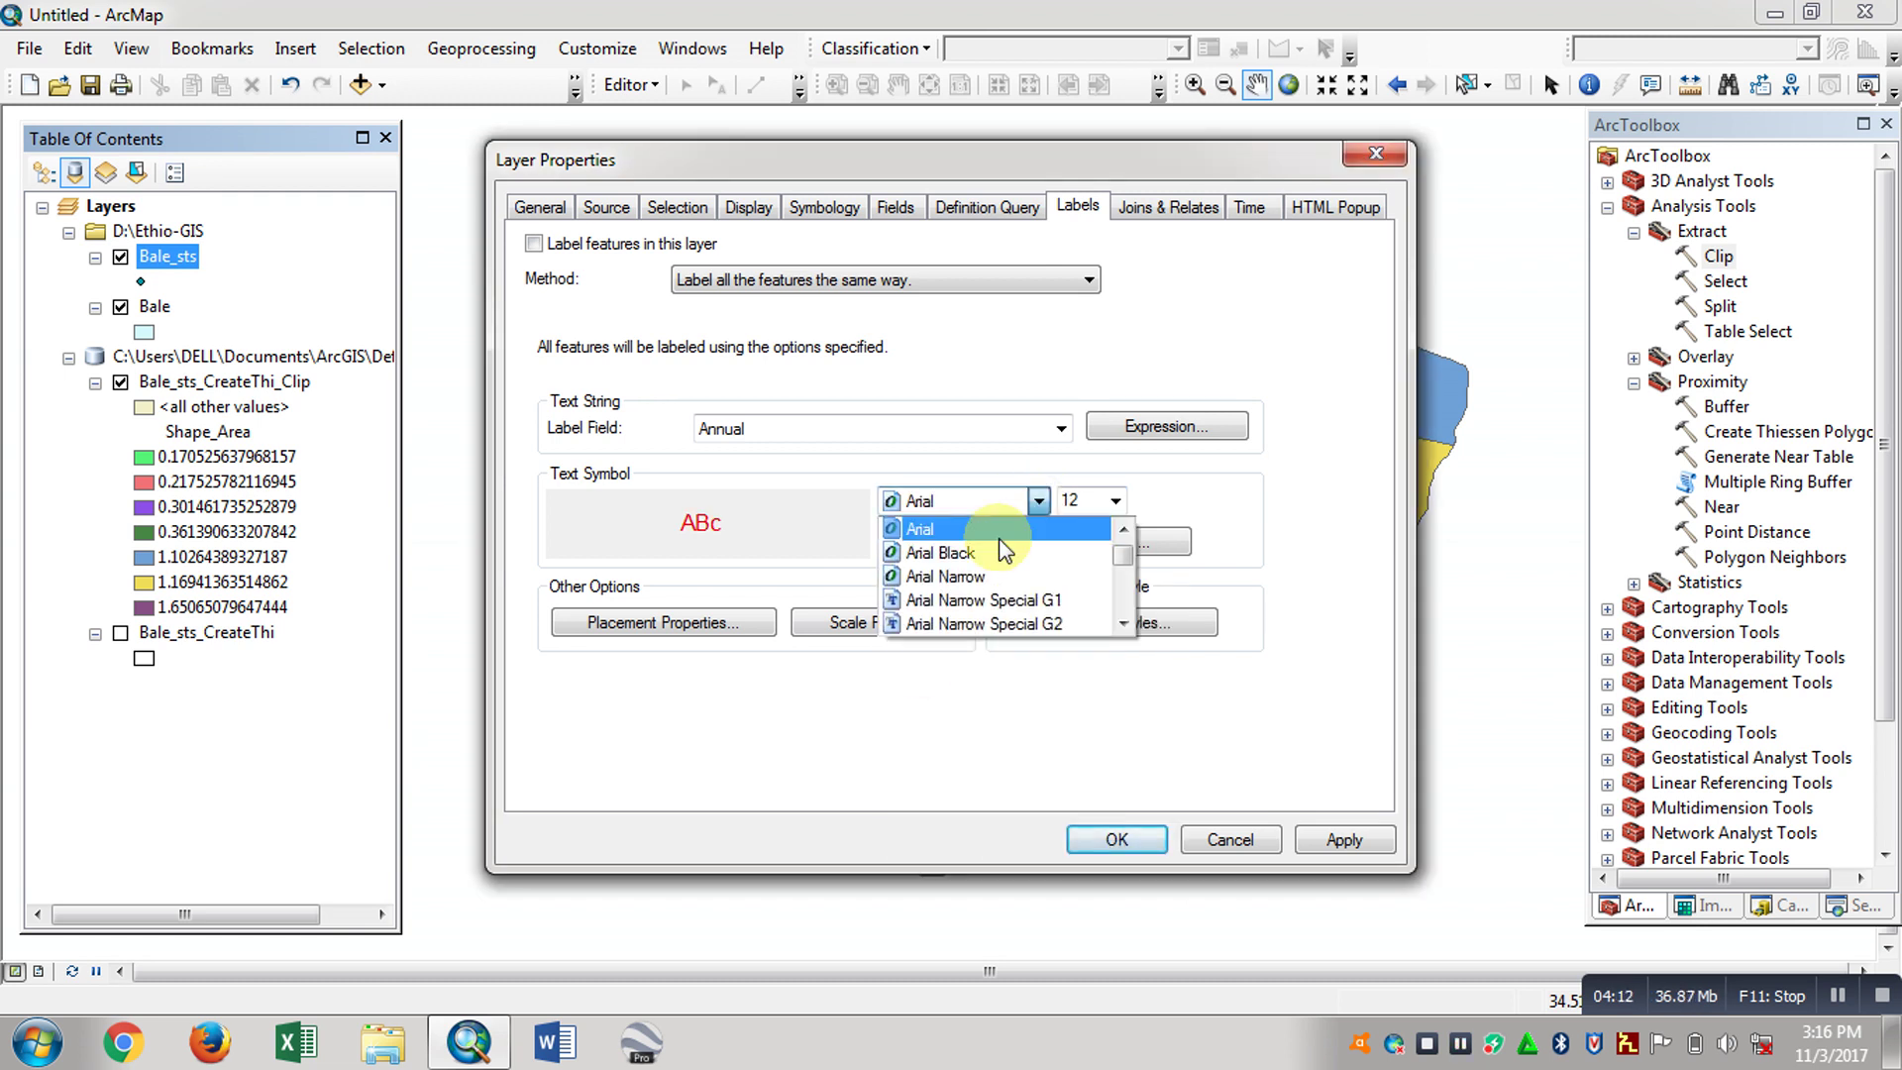
left_click(1020, 655)
left_click(1344, 839)
left_click(1117, 839)
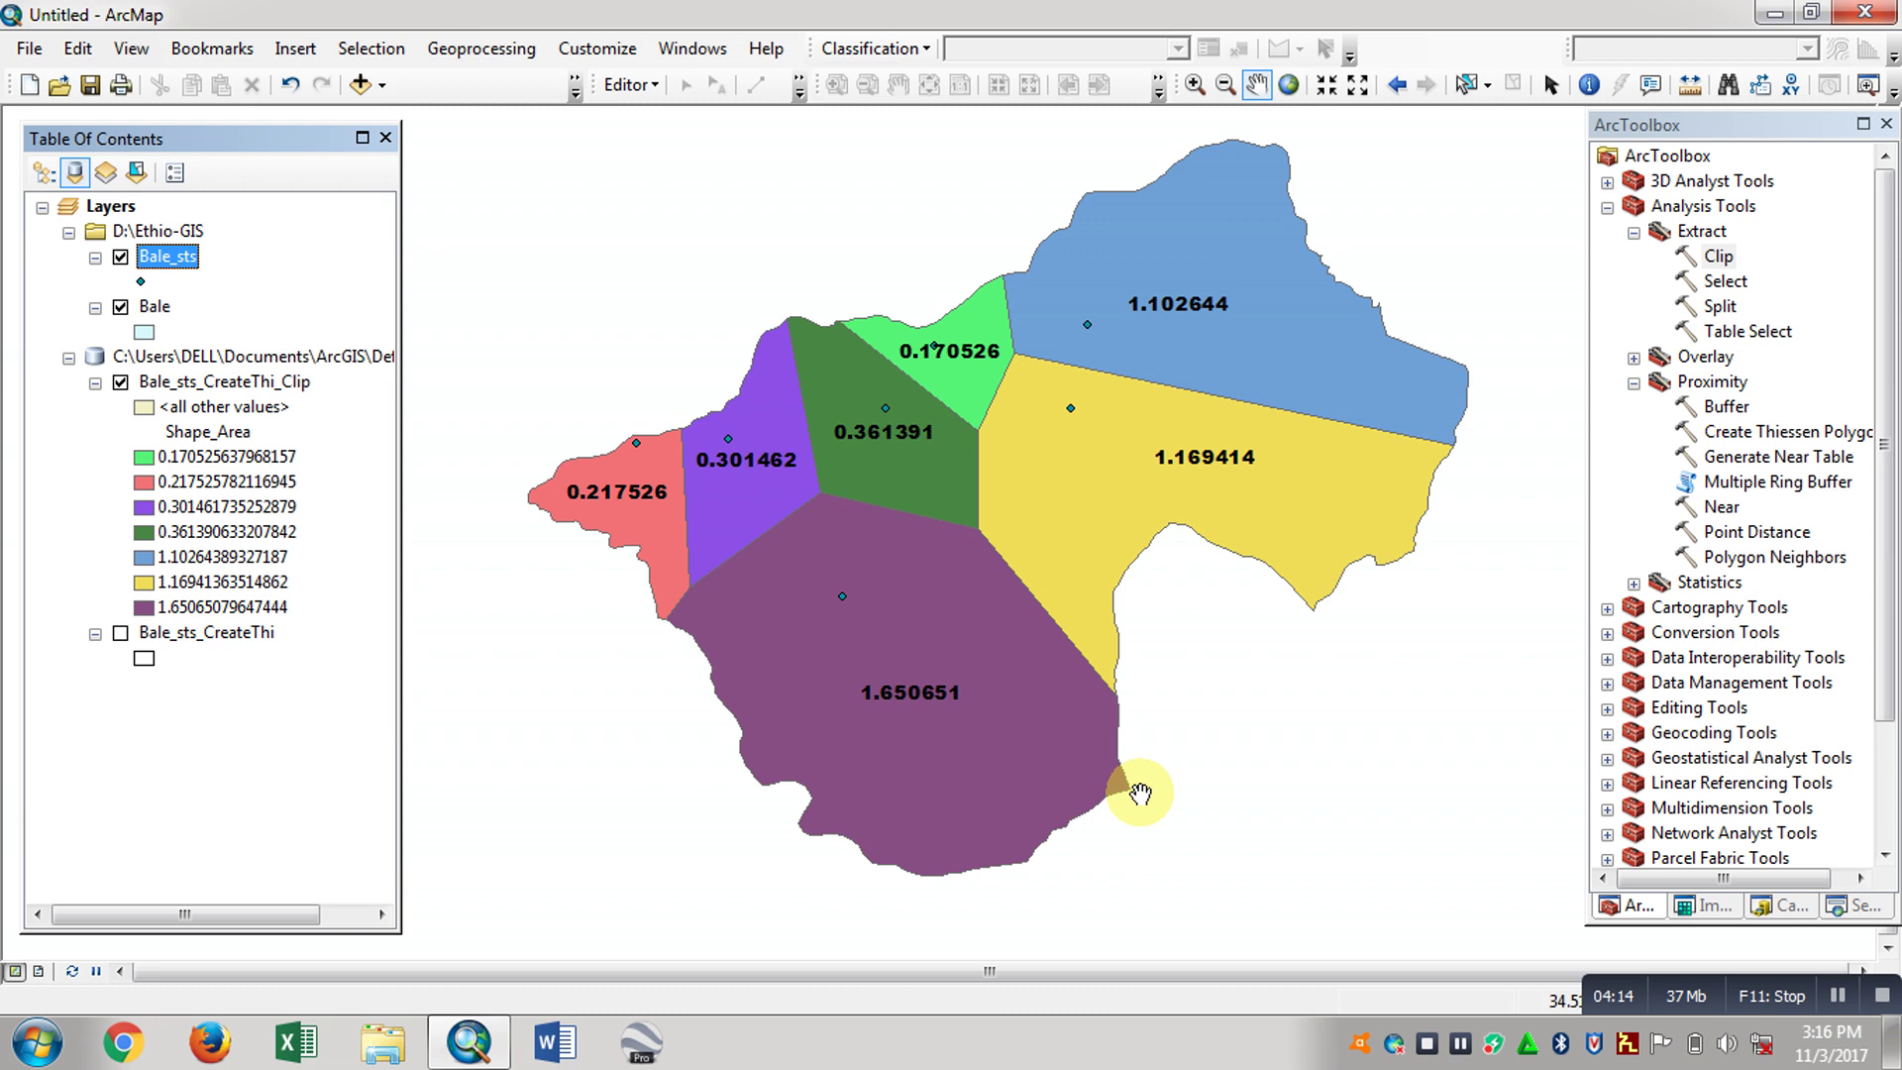
right_click(163, 278)
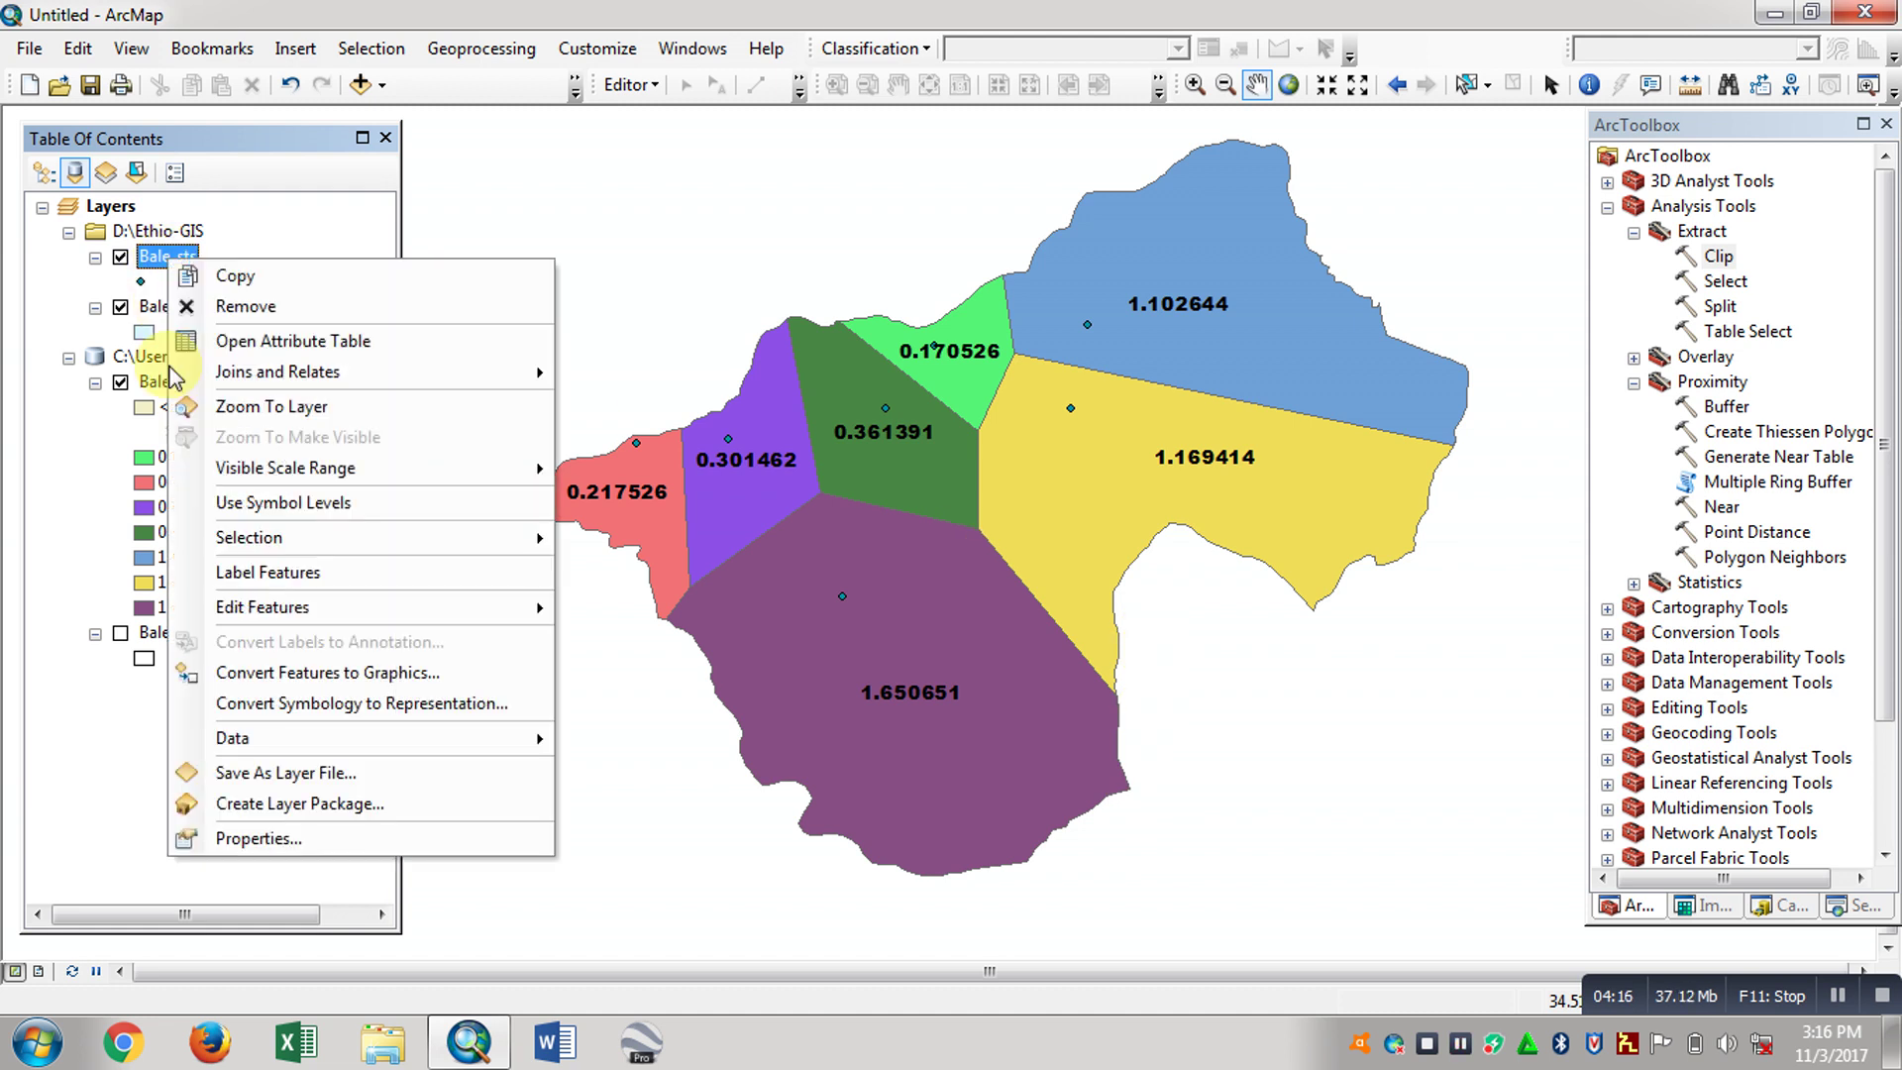
Step: Label the Bale_sts stations with their annual rainfall in red and review them across the Thiessen cells
left_click(243, 563)
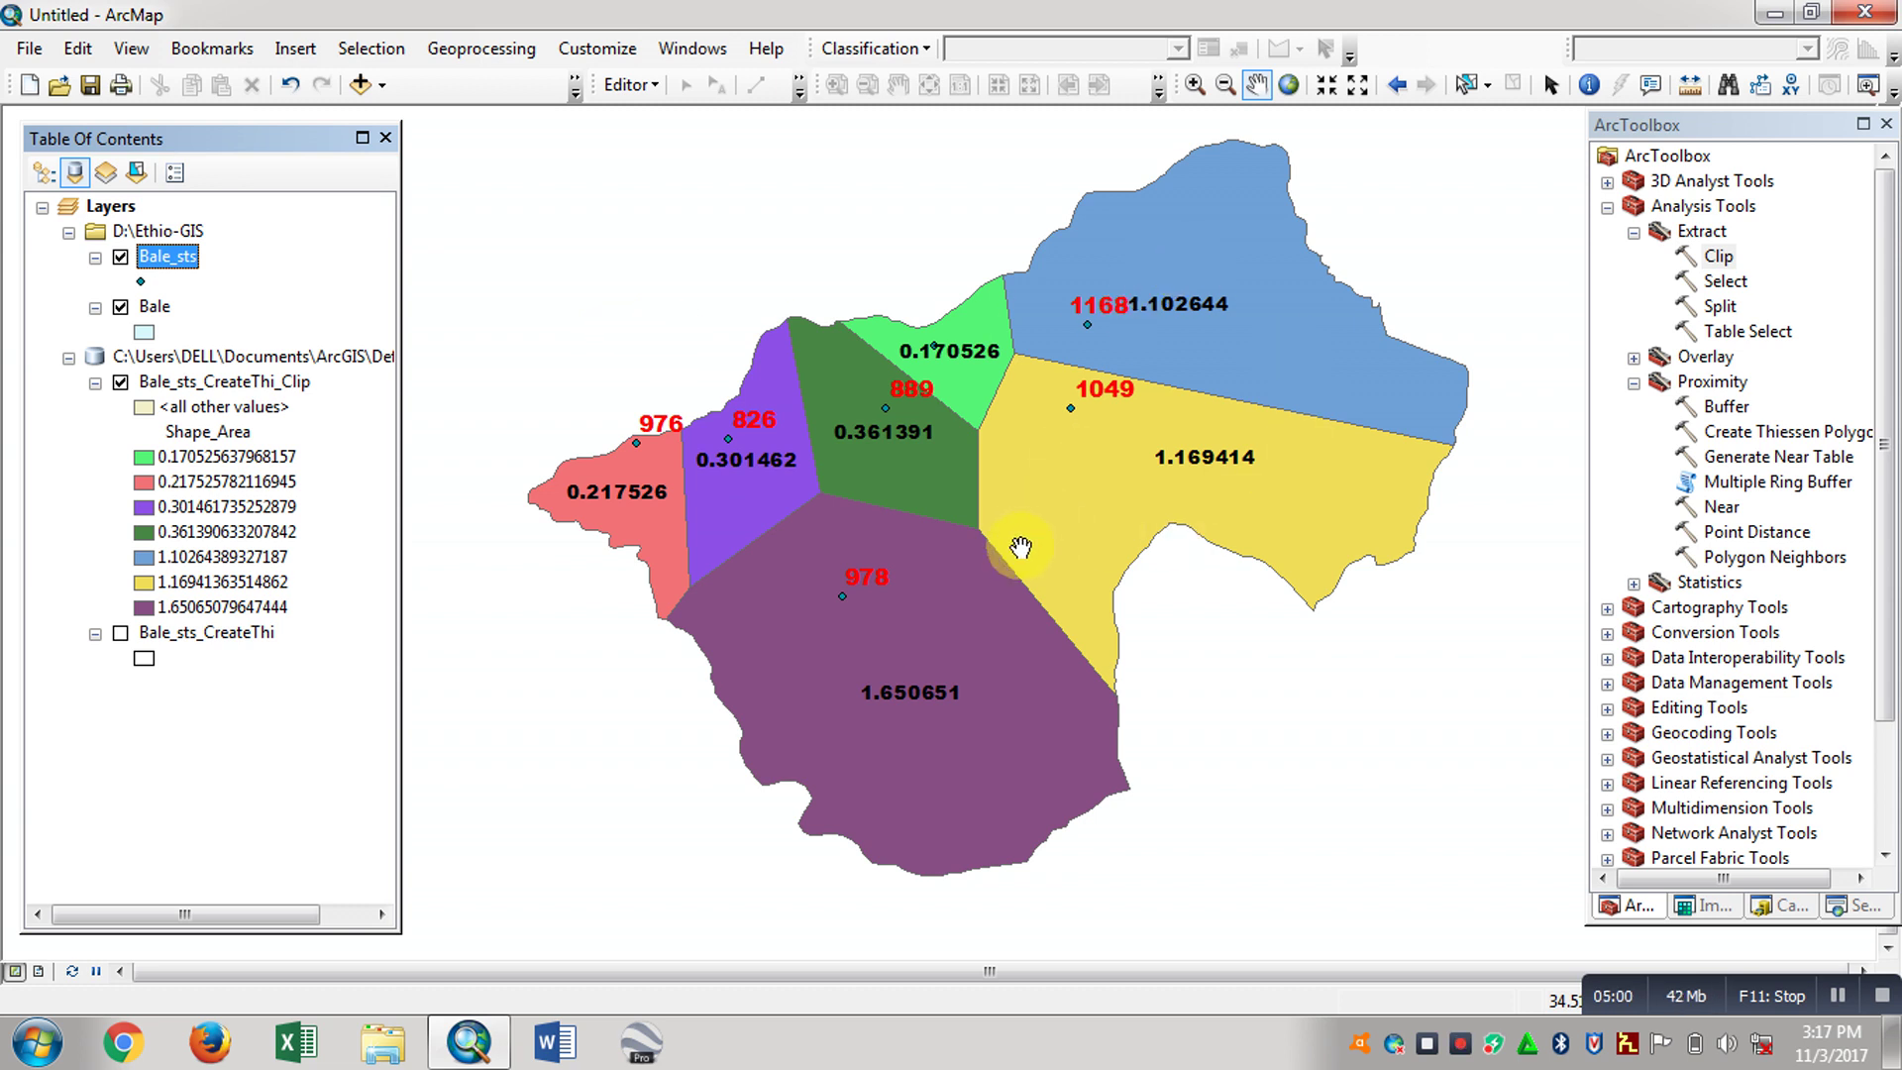
scroll(1020, 547, "up", 1)
scroll(1020, 547, "down", 1)
scroll(1008, 542, "down", 1)
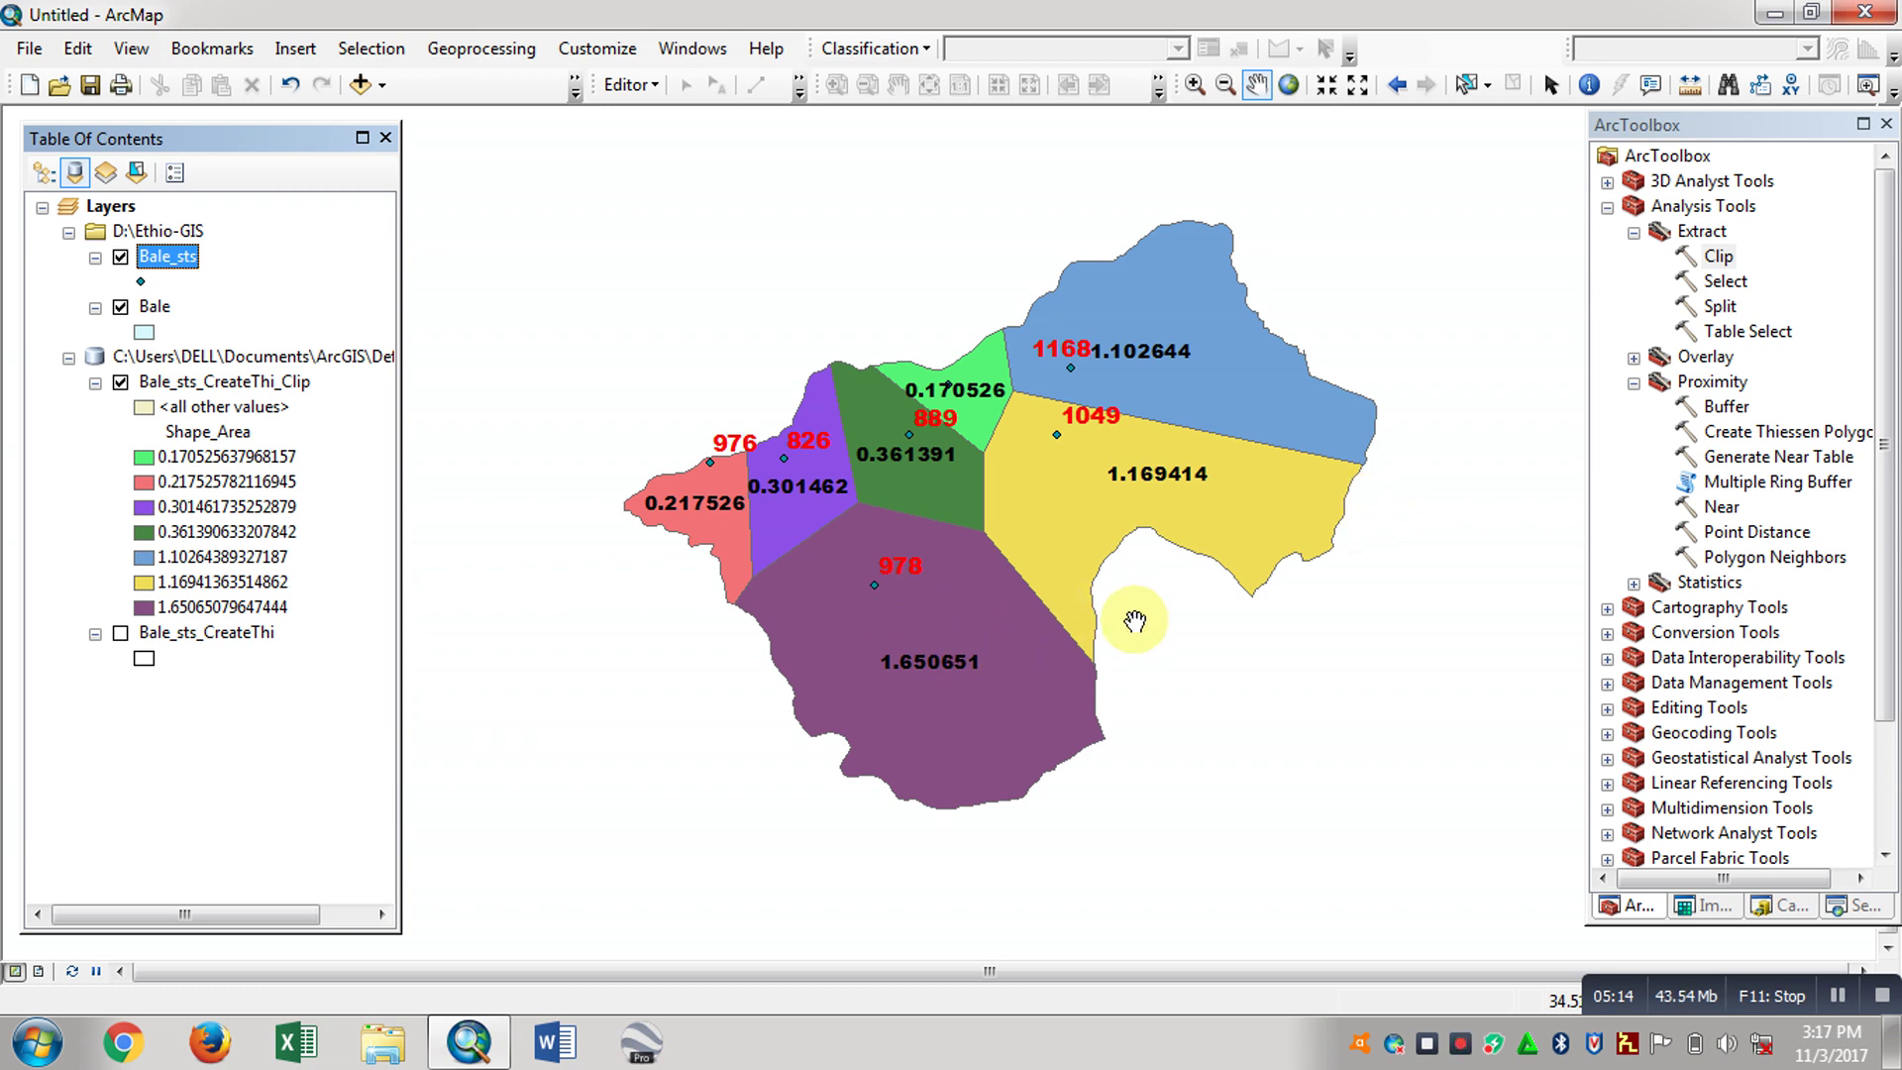
left_click_drag(1133, 613, 1119, 609)
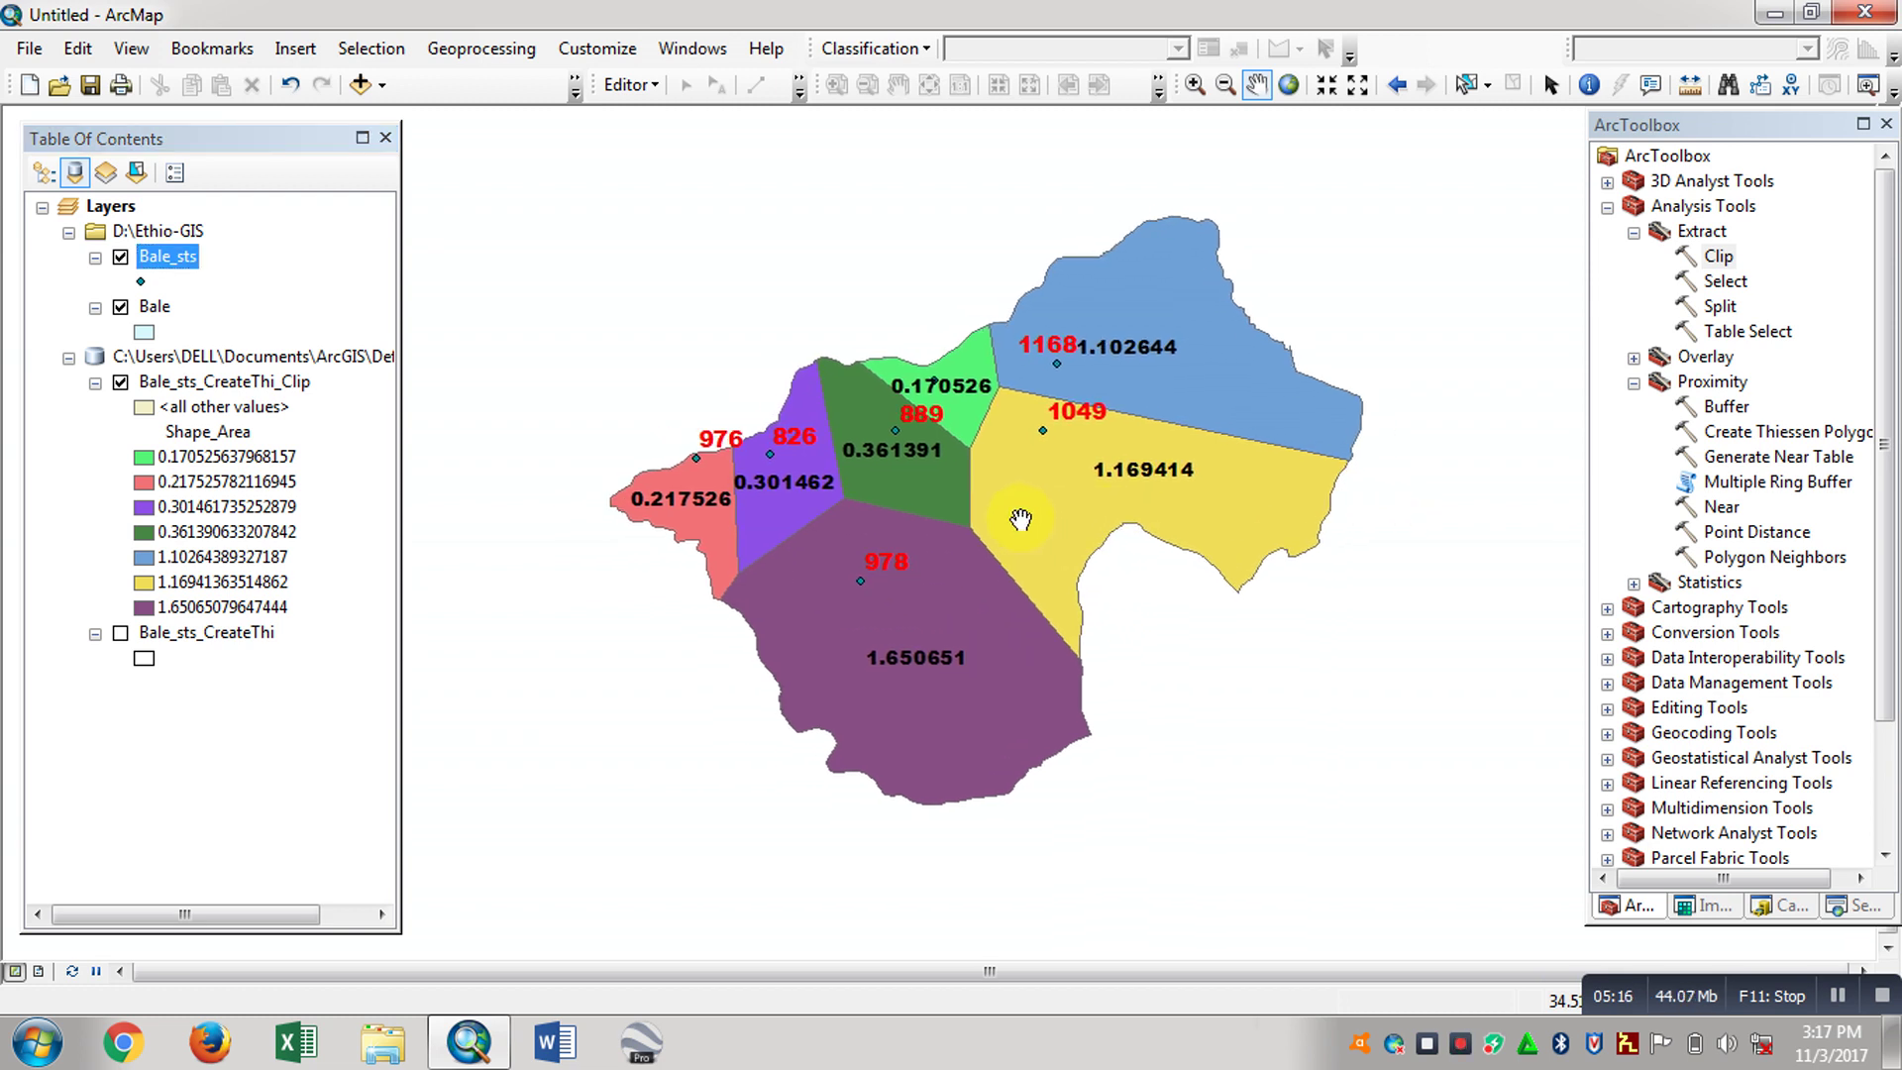
scroll(1022, 518, "down", 1)
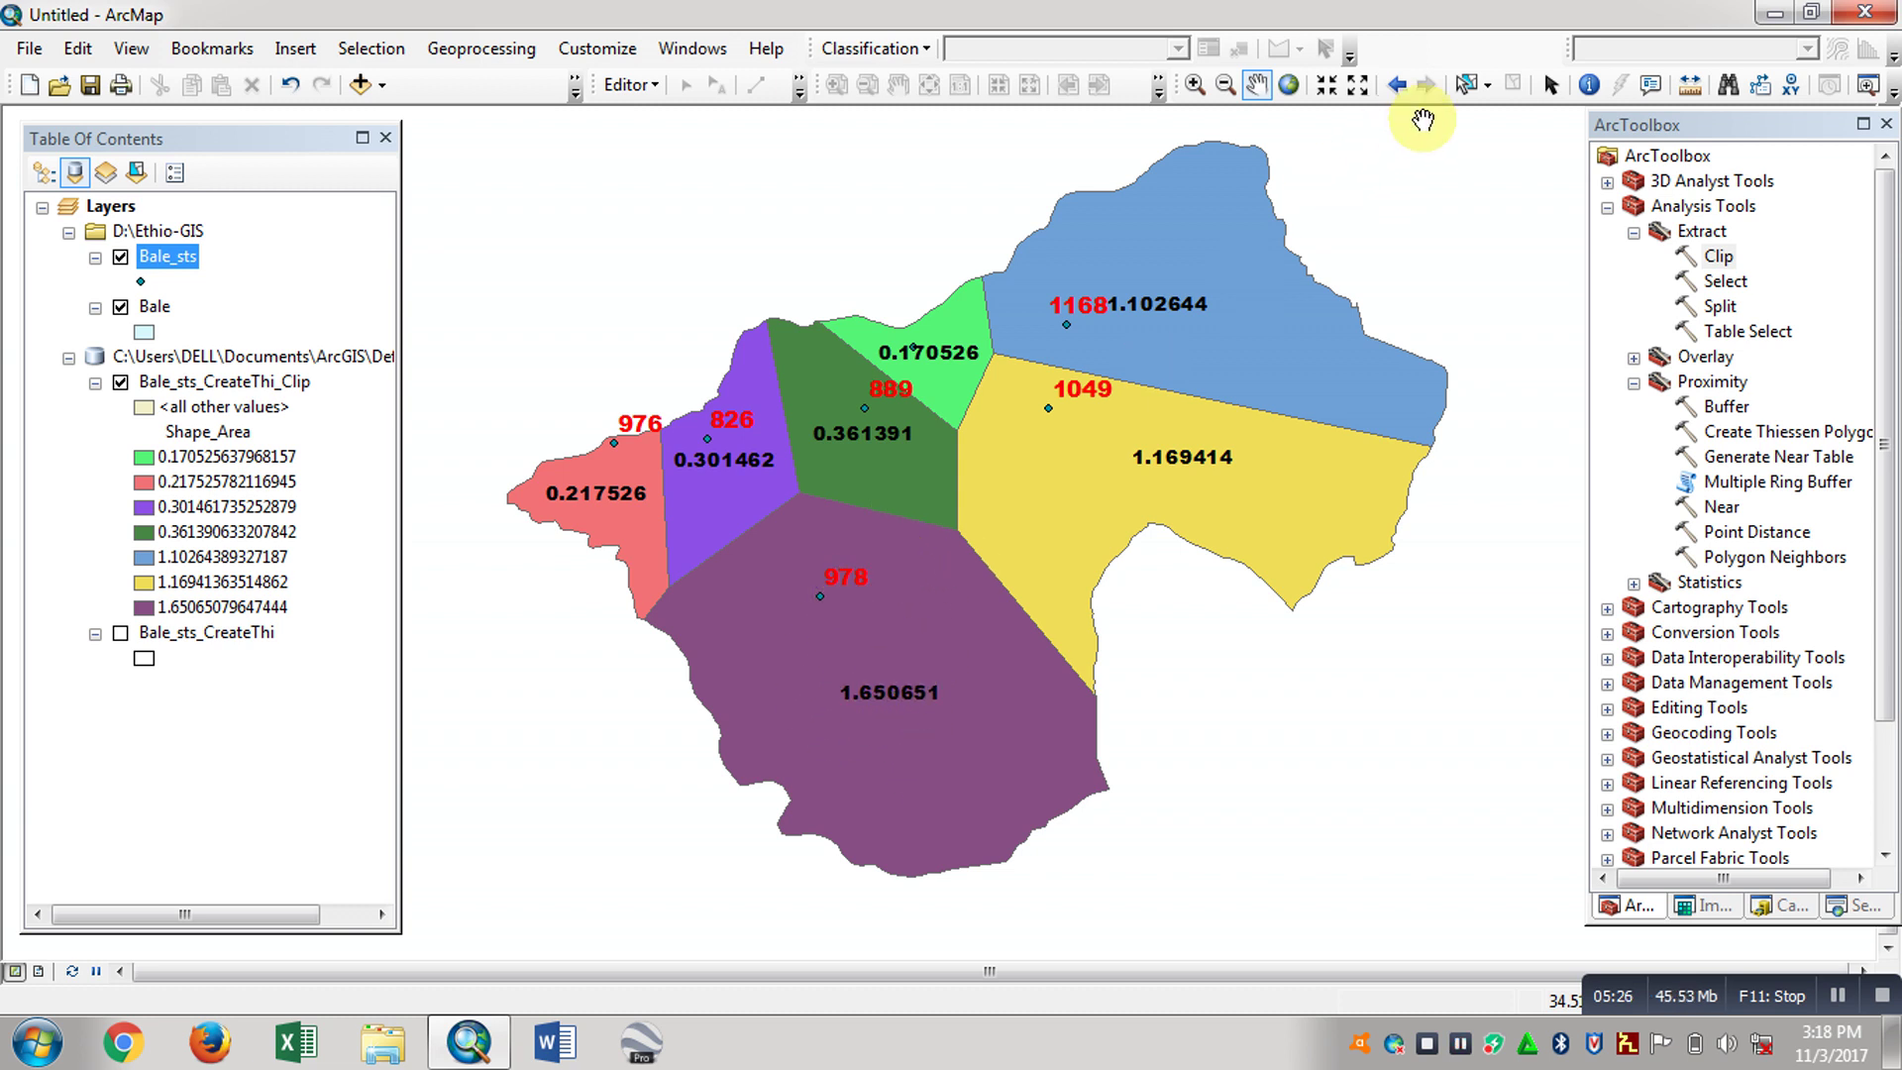
left_click(1590, 85)
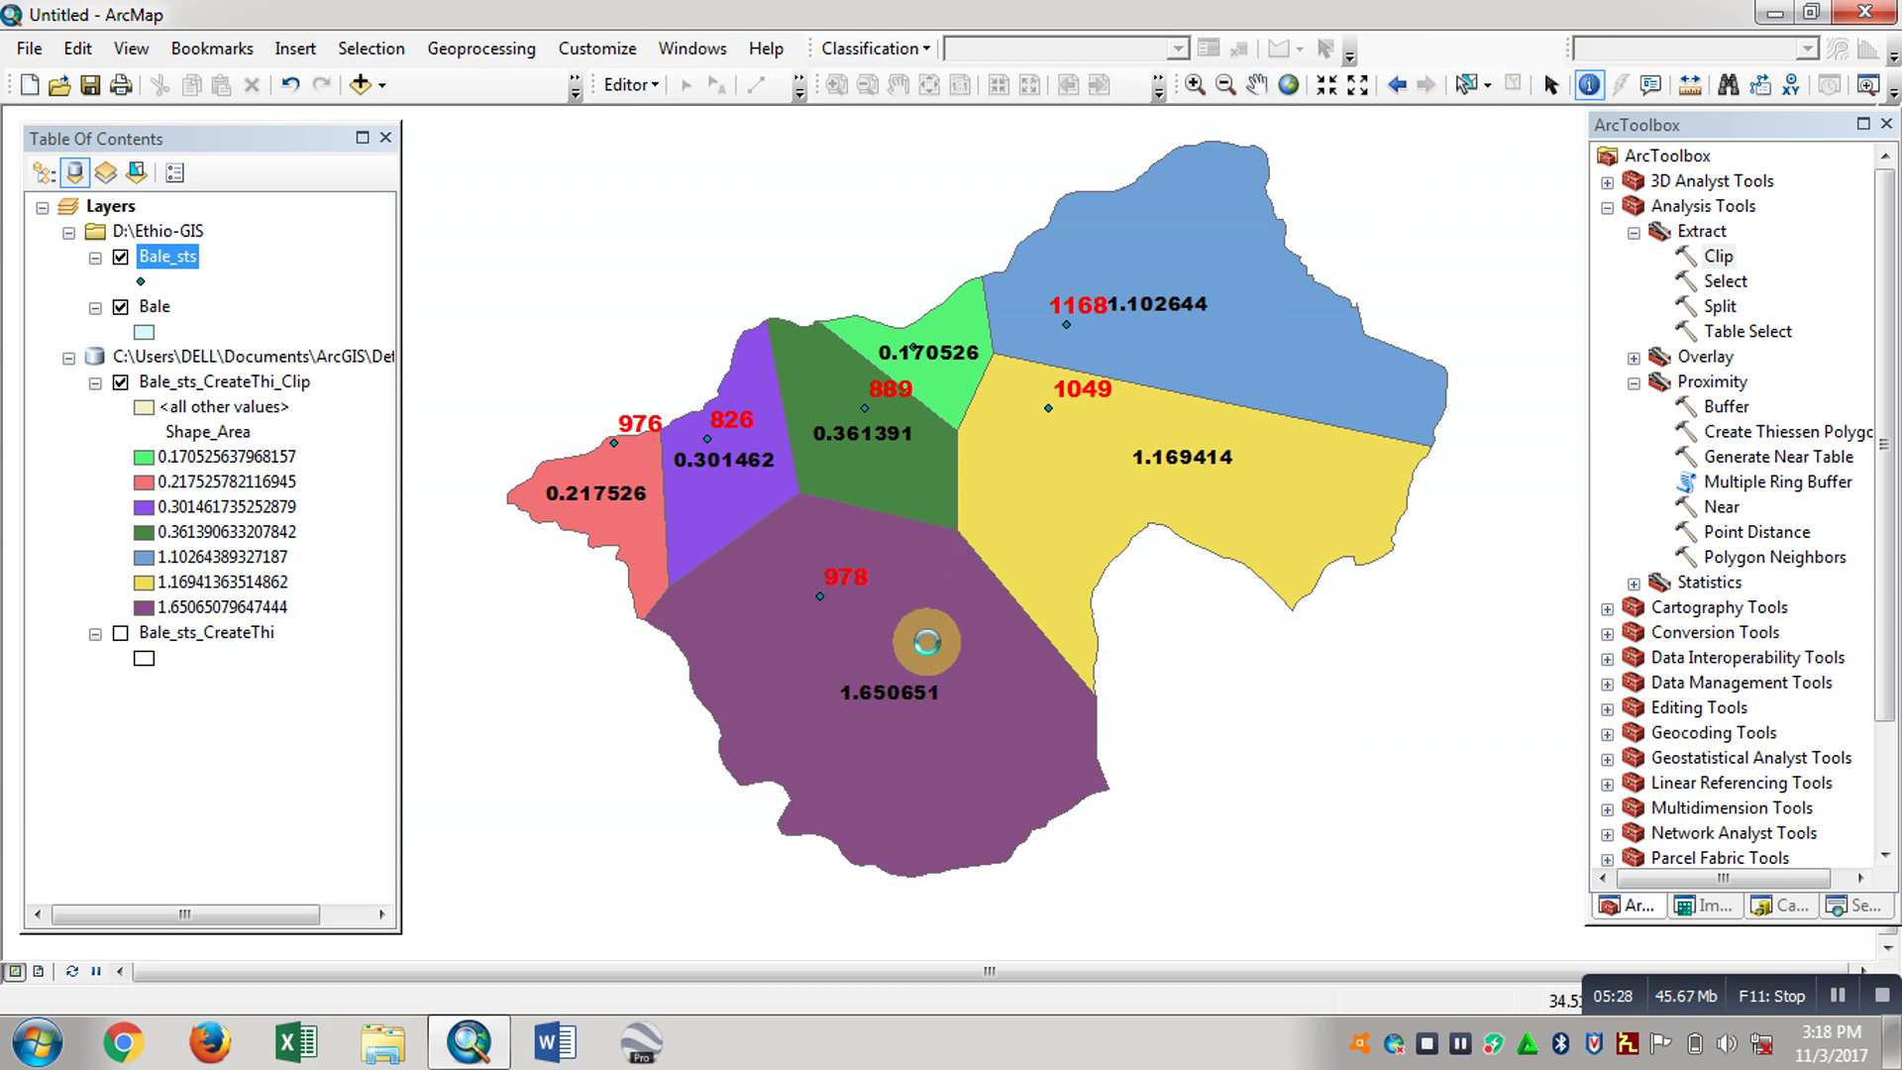
left_click(926, 642)
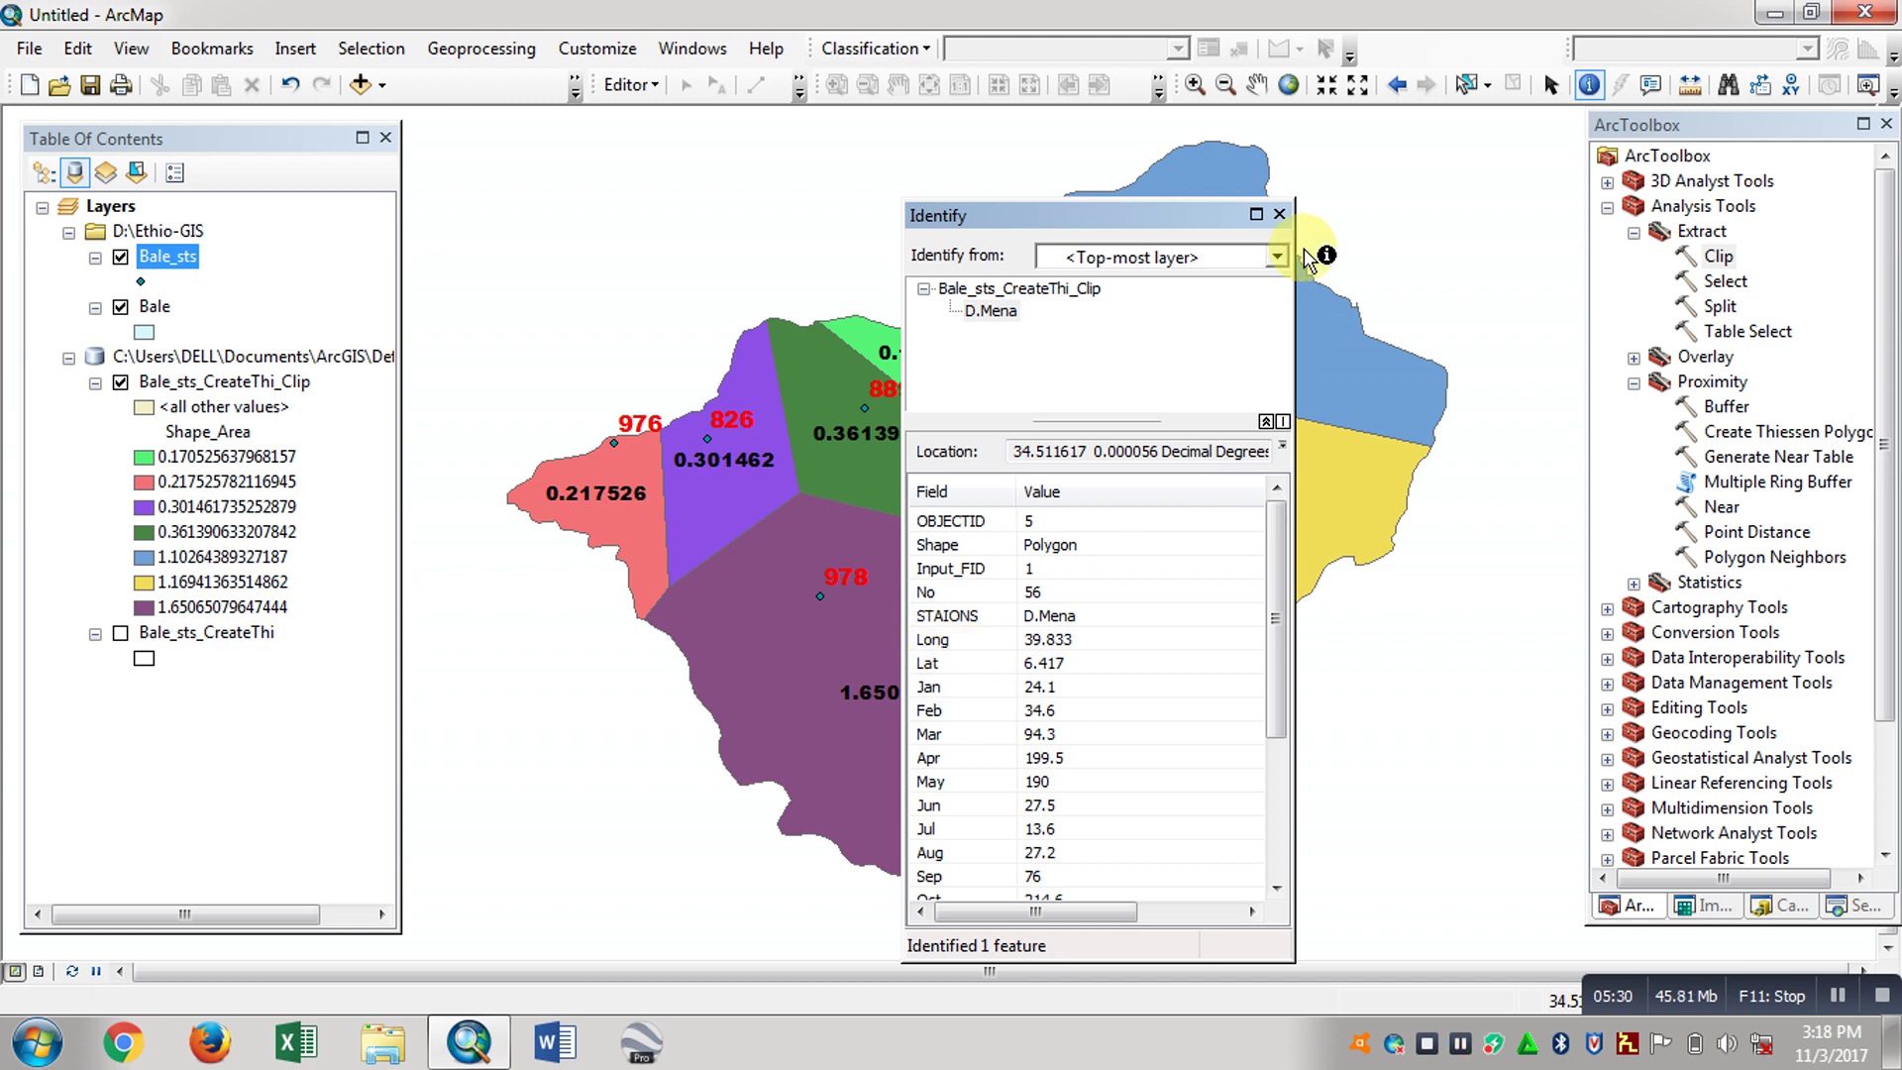
left_click(1279, 214)
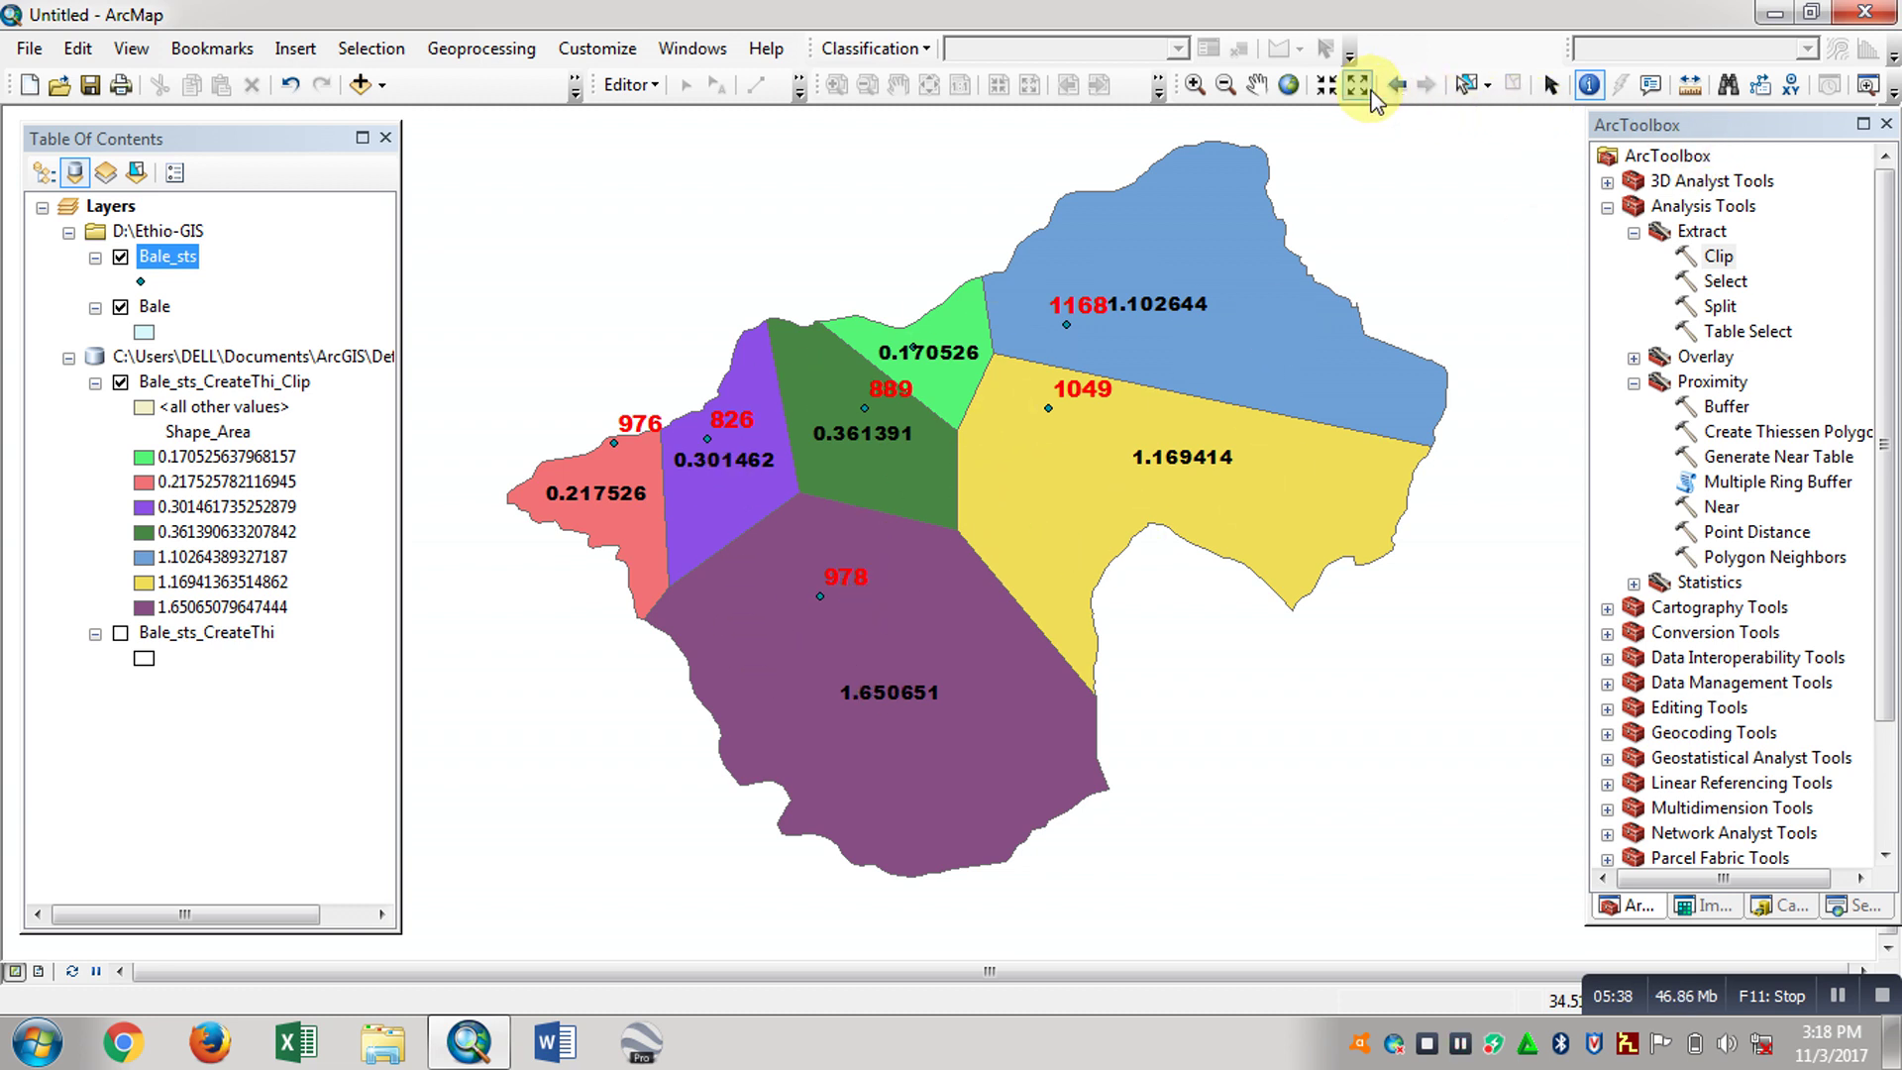
left_click(1256, 87)
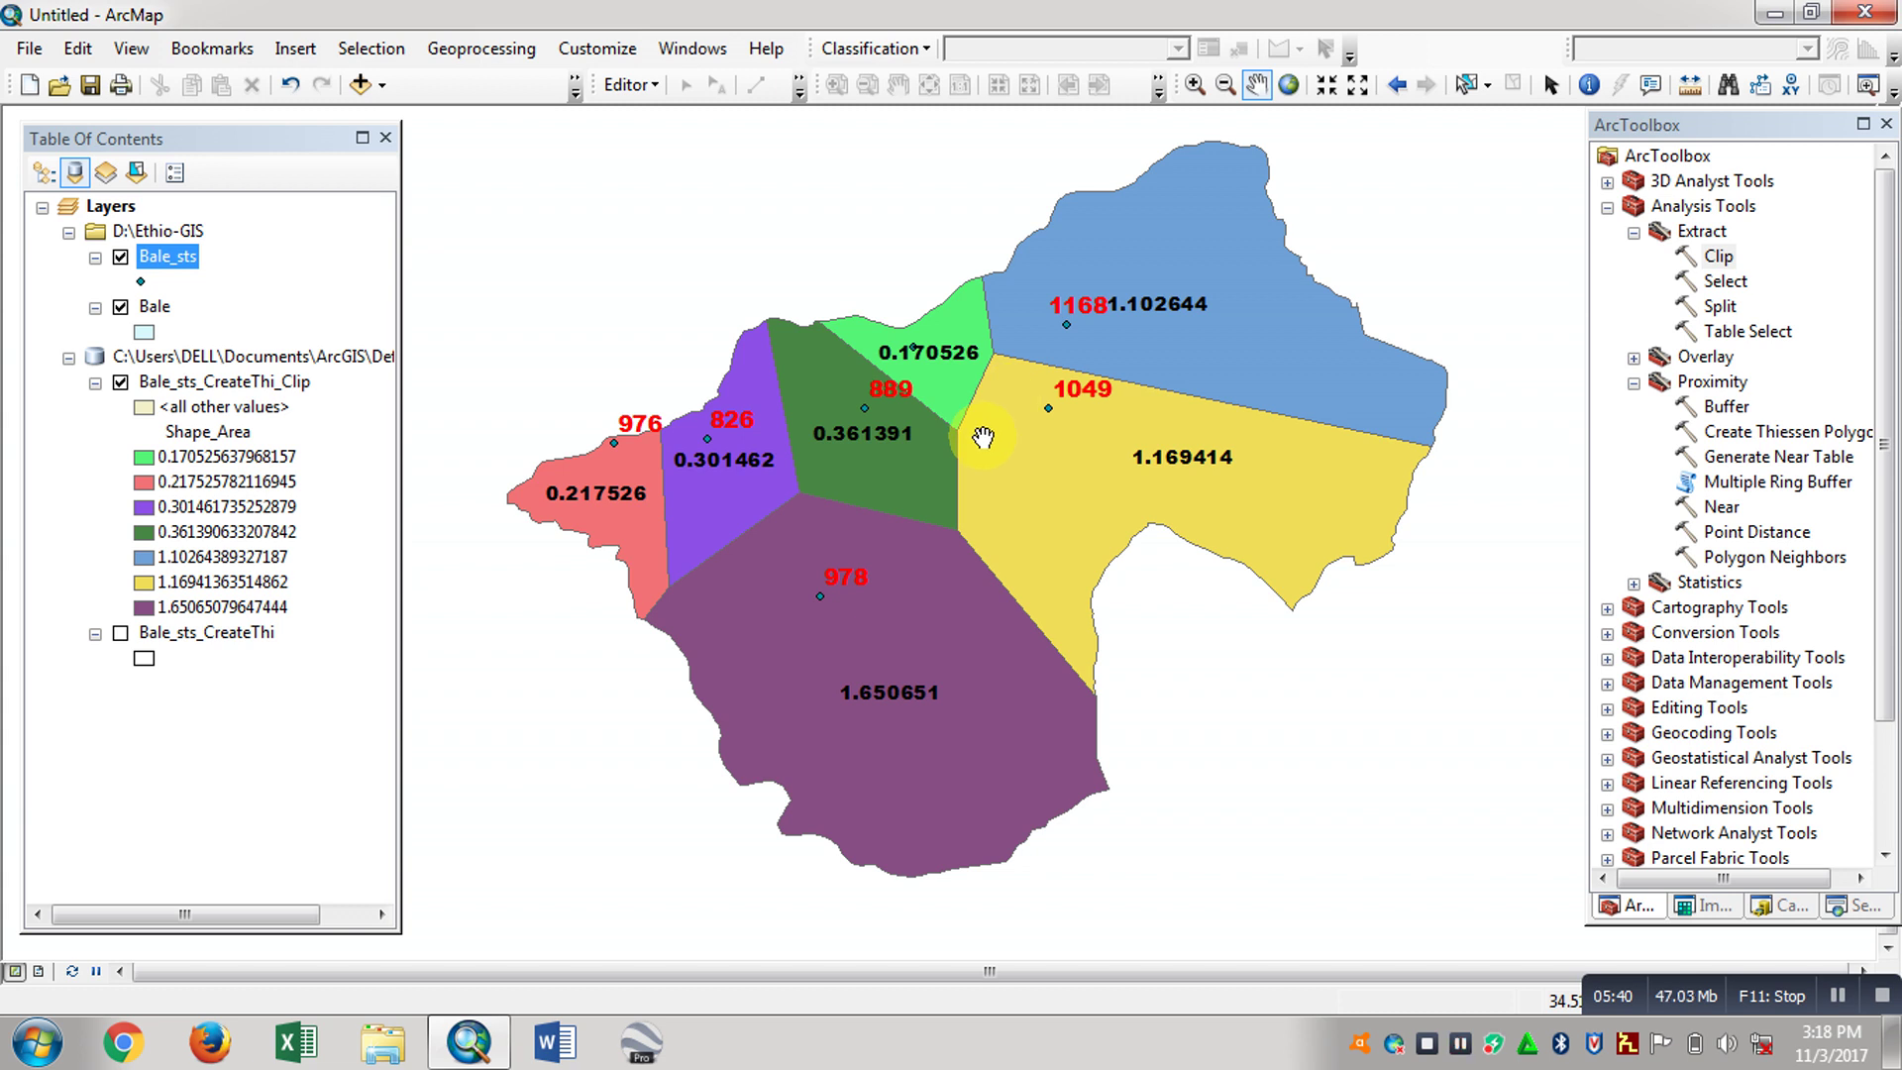
scroll(981, 554, "up", 1)
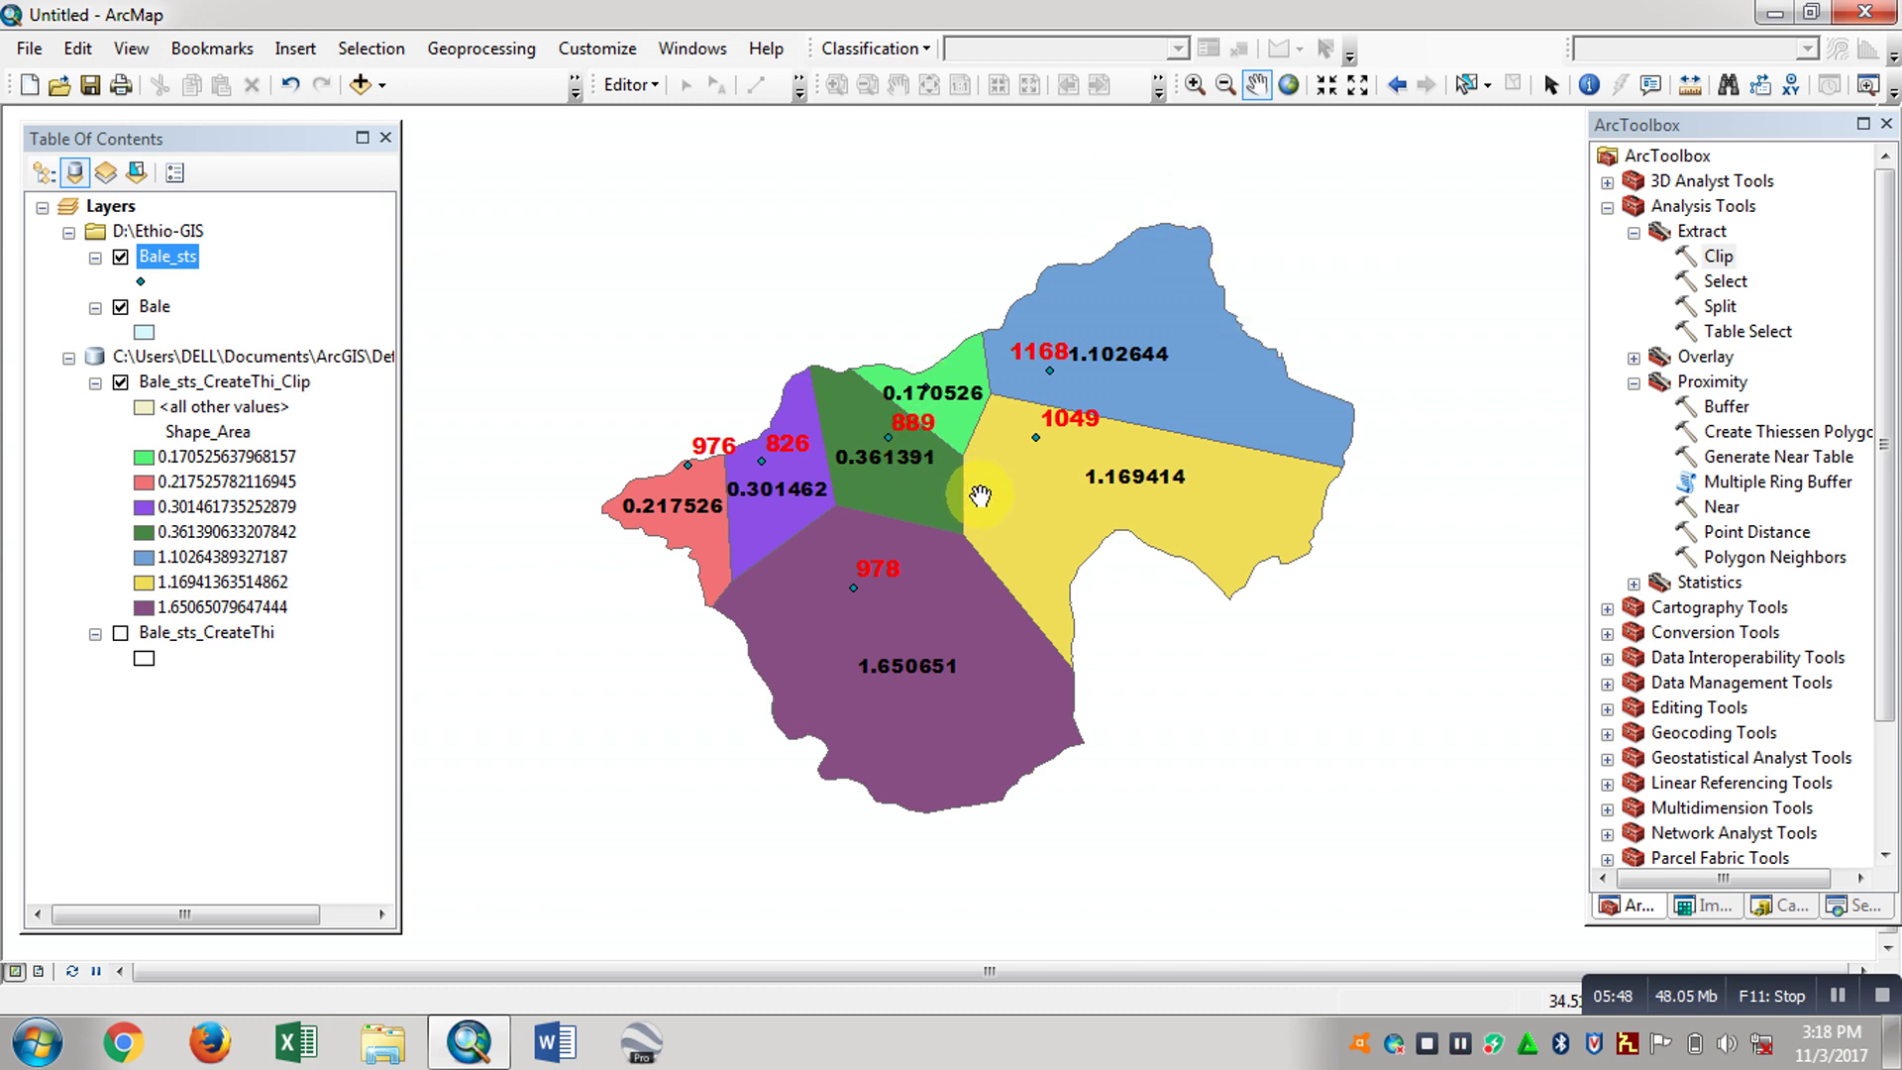
scroll(981, 495, "up", 1)
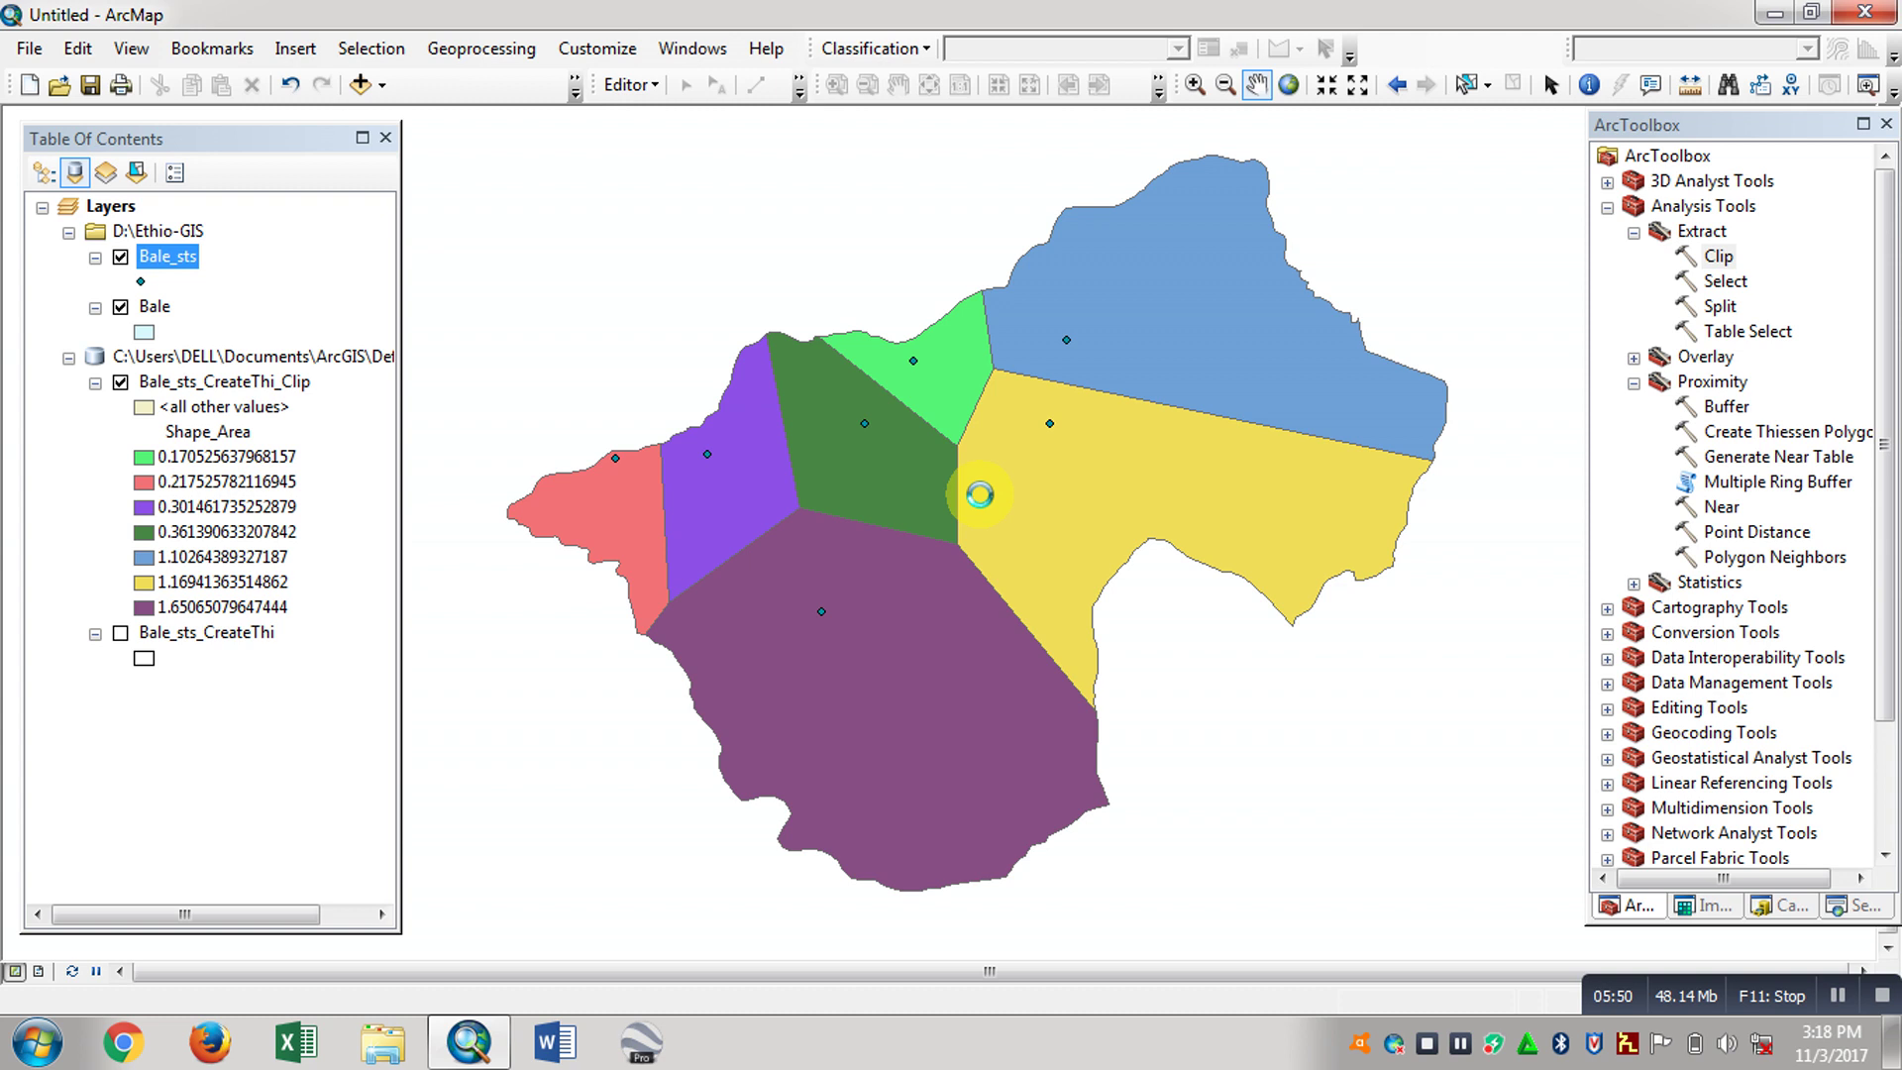